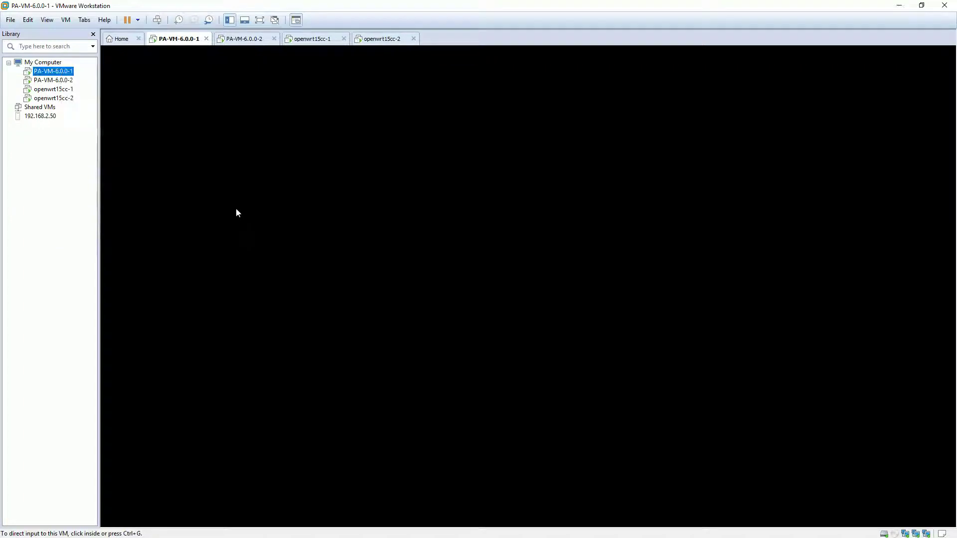
Review the network adapter assignments in PA-VM-6.0.0-1's virtual machine settings
key("ctrl+d")
left_click(412, 190)
left_click(416, 207)
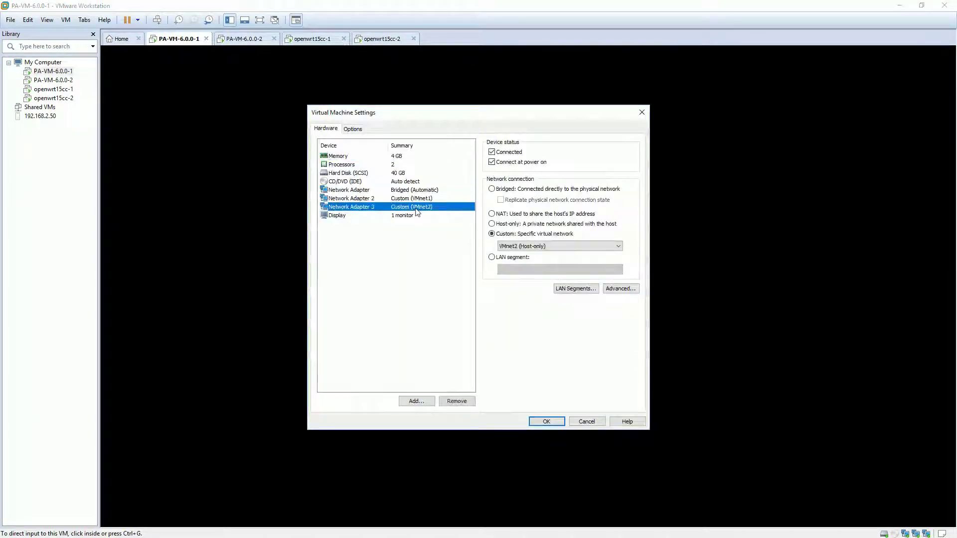
left_click(588, 421)
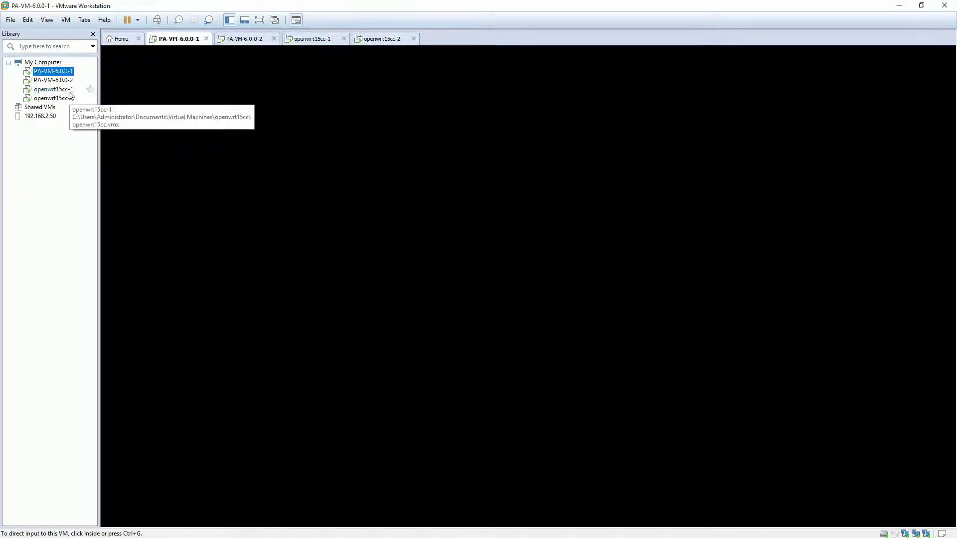
Review openwrt15cc-1's Network Adapter 1 and 2 connections in its settings
right_click(69, 90)
left_click(98, 259)
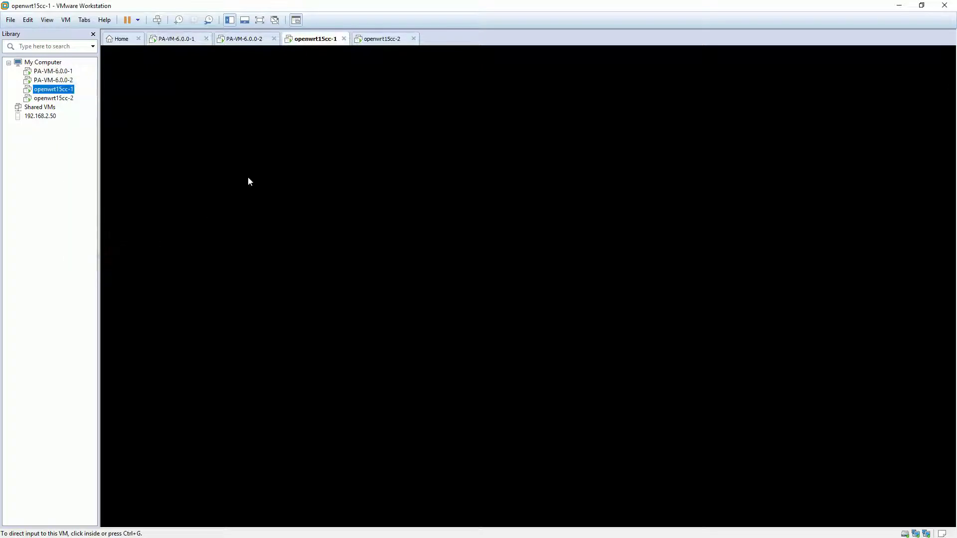
left_click(438, 181)
left_click(438, 190)
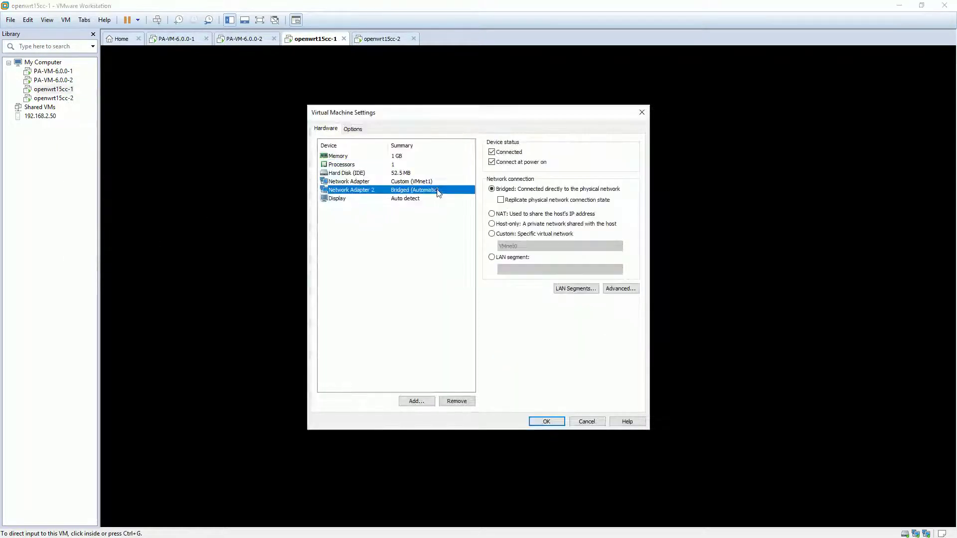
left_click(586, 421)
Check the virtual networks and their subnets, then return to the PA-VM-6.0.0-1 console
left_click(43, 62)
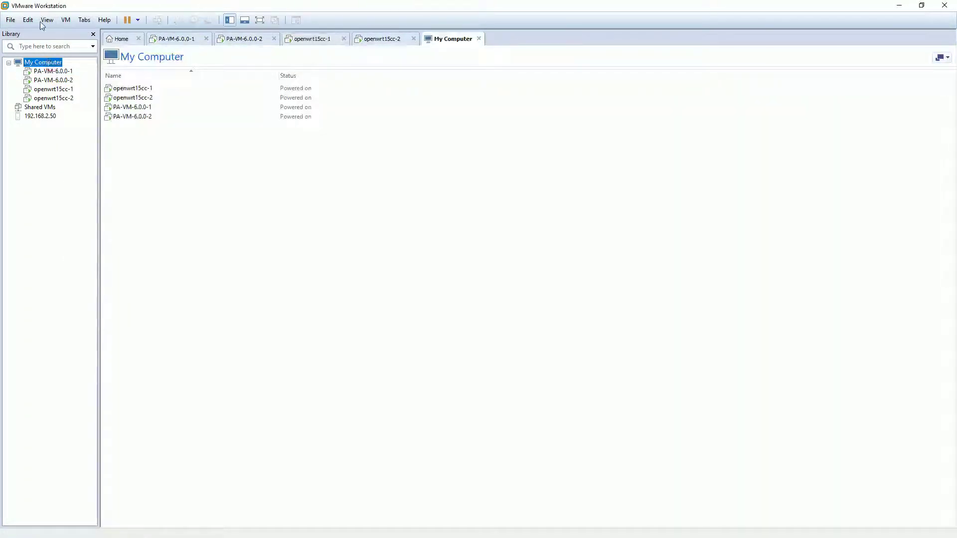
left_click(46, 20)
left_click(65, 68)
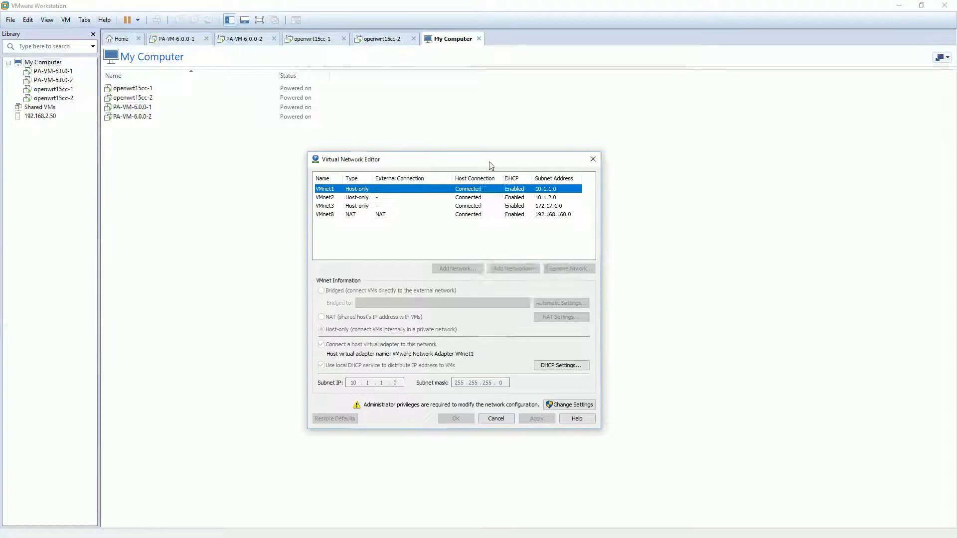
left_click(53, 71)
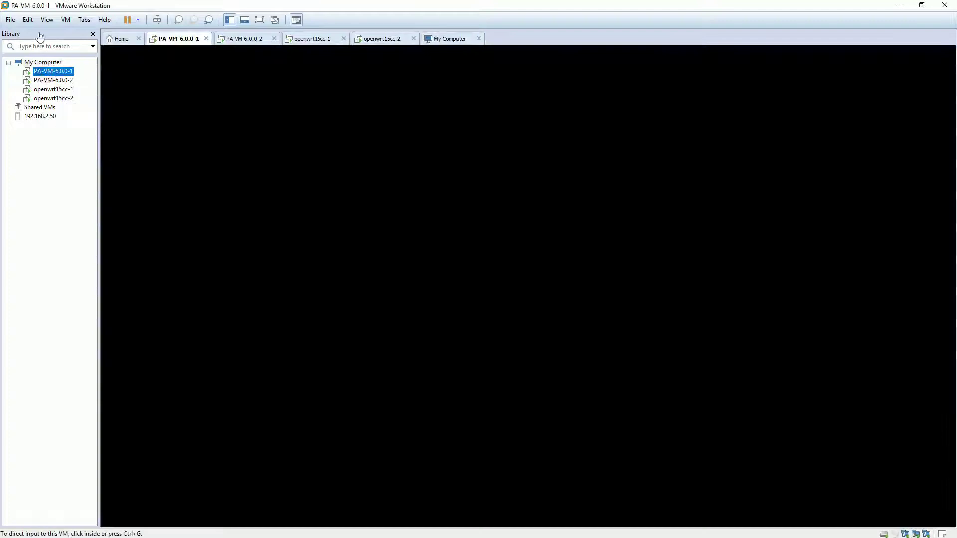
left_click(43, 62)
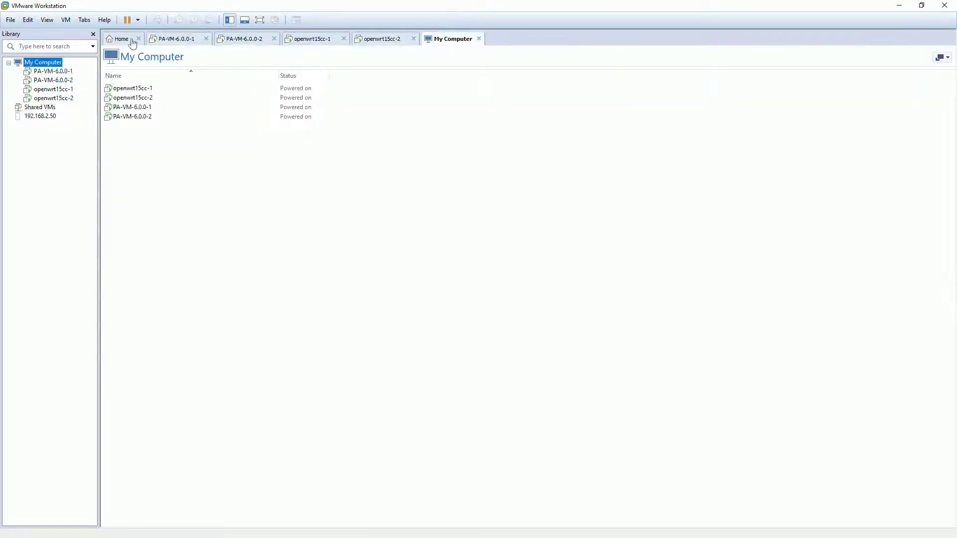
left_click(133, 43)
left_click(53, 80)
left_click(53, 71)
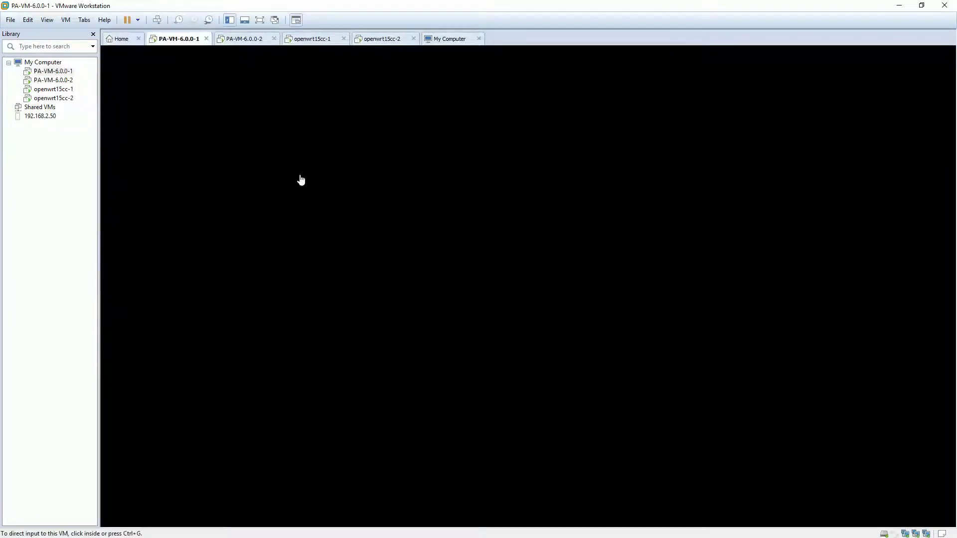
List openwrt15cc-2's network interfaces with 'ifconfig | more'
left_click(368, 44)
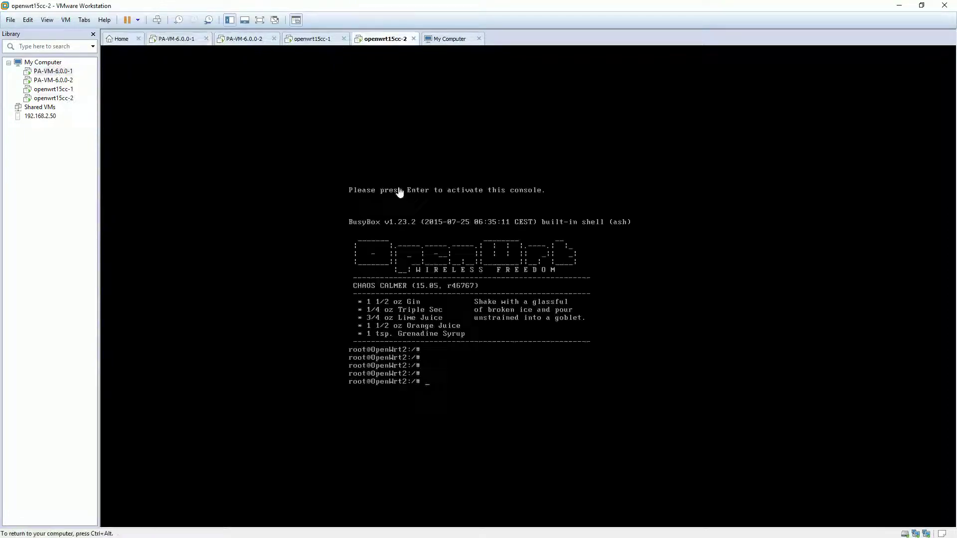
type("| all")
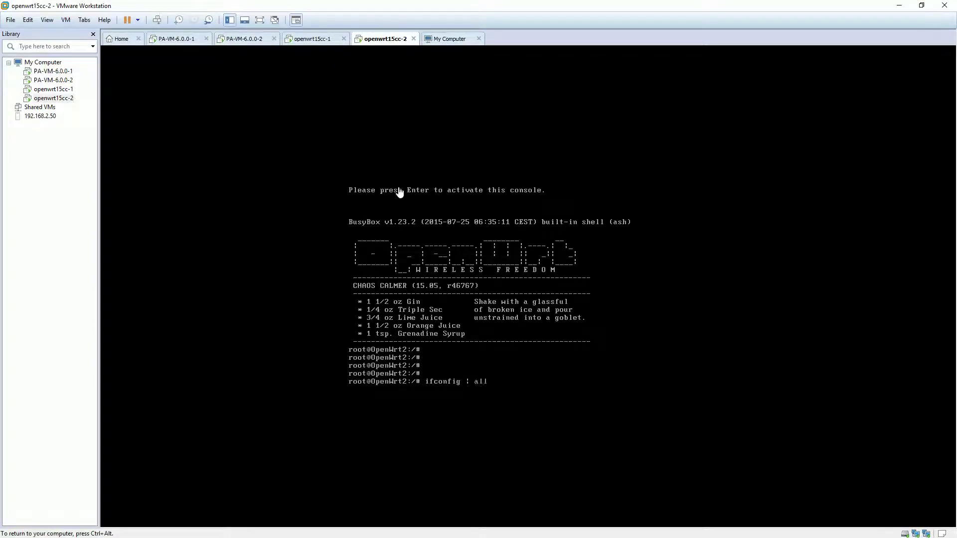
type(" more")
key("Return")
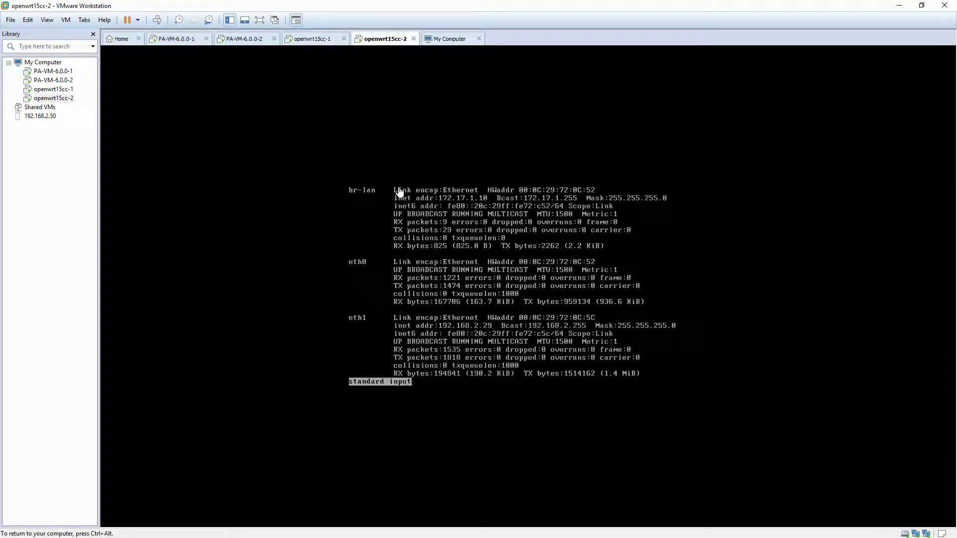
key("Return")
key("q")
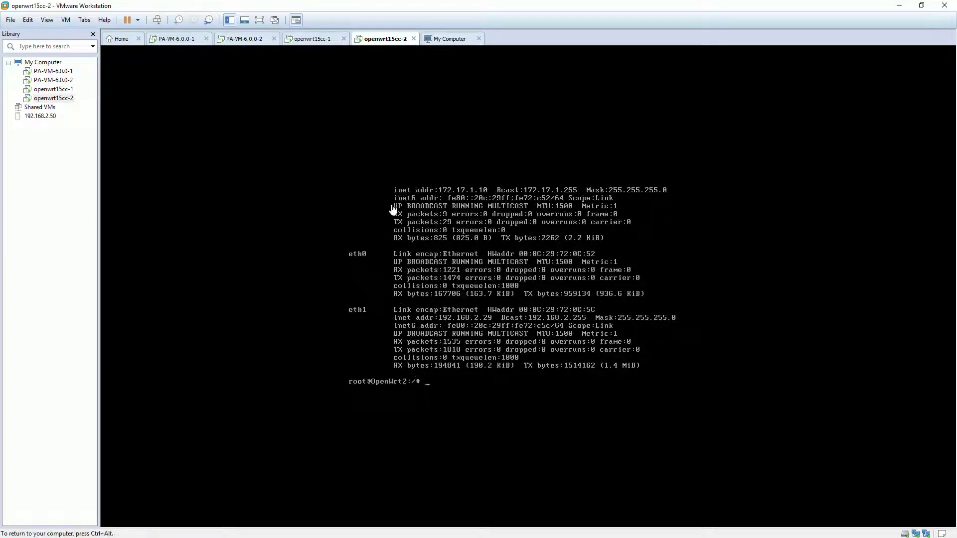
key("Return")
key("Return")
Ping 192.168.2.1 and 192.168.2.39 from openwrt15cc-2, stopping each after a few replies
type("ping 192.168.2.")
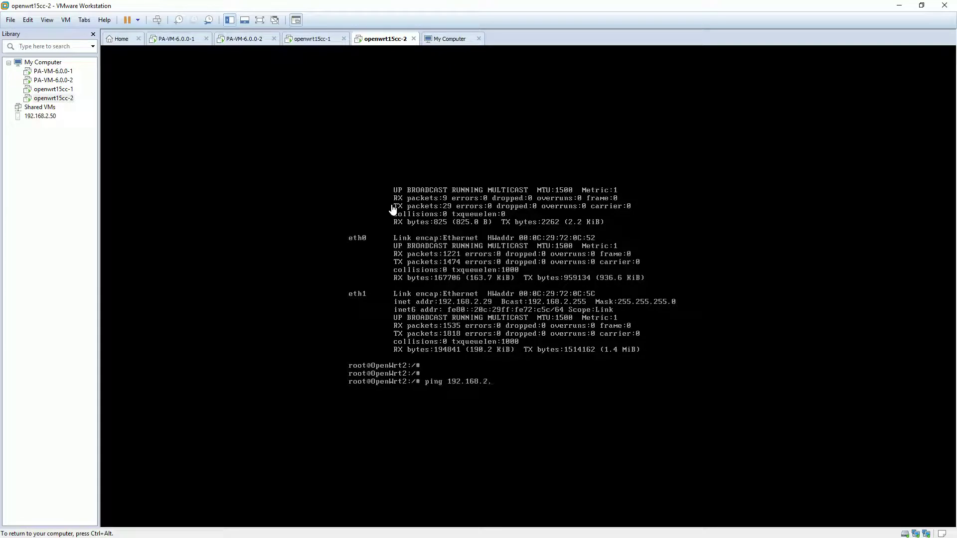
type("1")
key("Return")
key("ctrl+c")
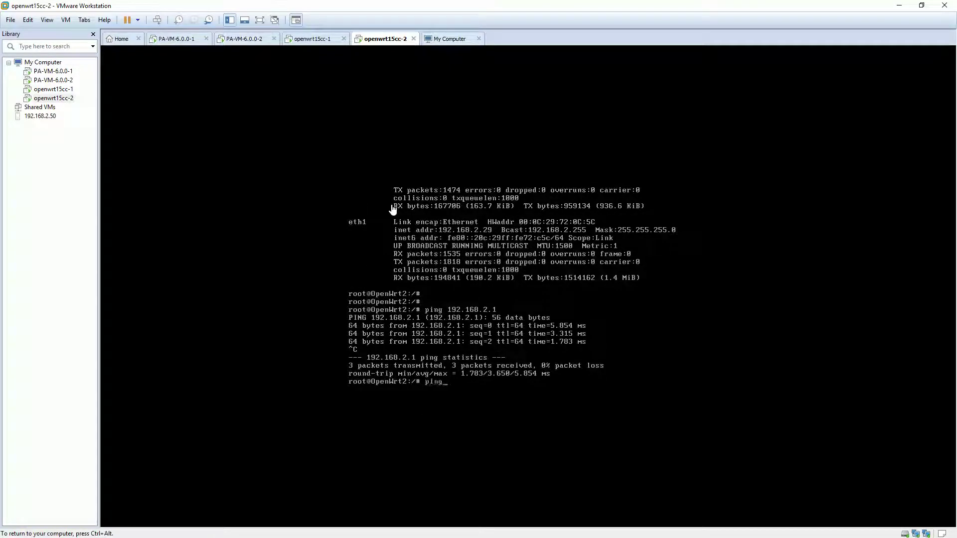
type("ping 192.168.2.39")
key("Return")
key("ctrl+c")
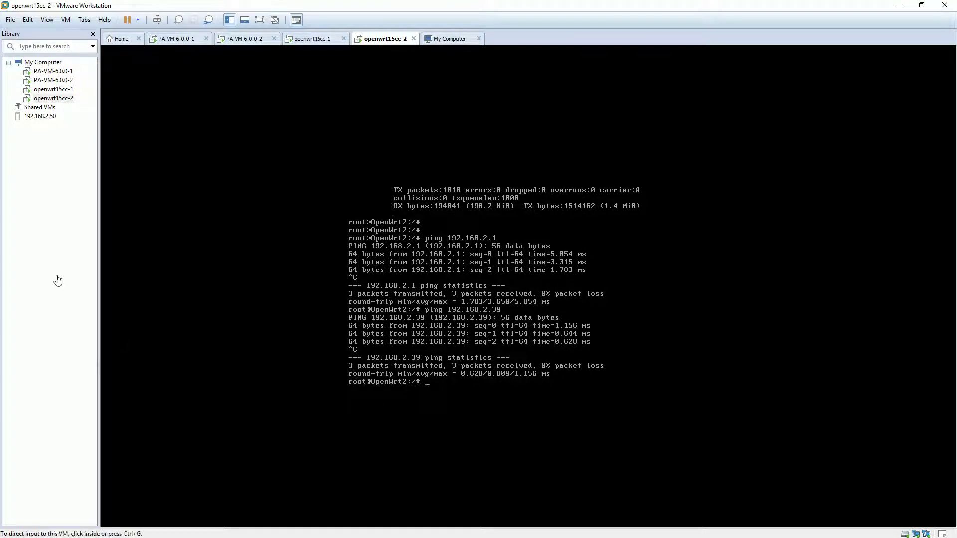
key("alt+Tab")
left_click(112, 8)
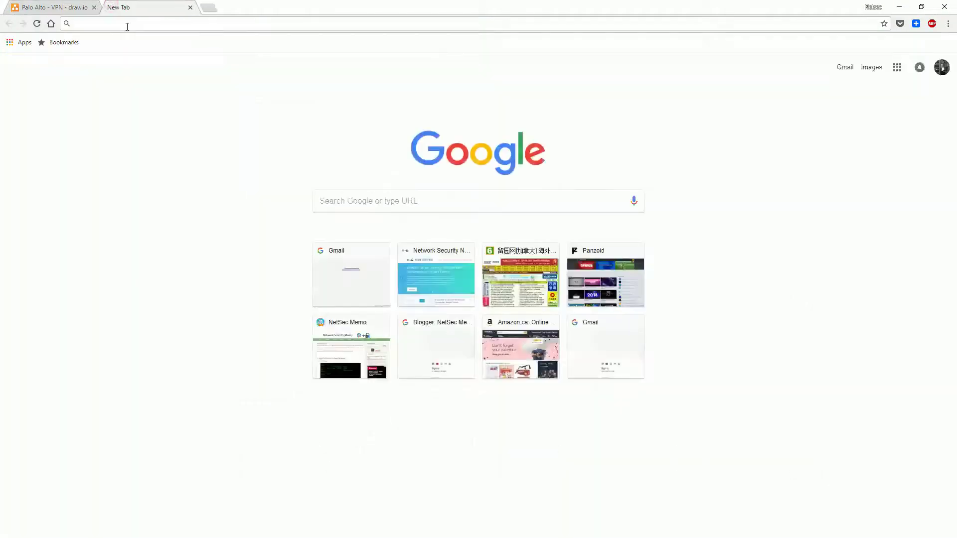
type("http://10")
key("BackSpace")
key("BackSpace")
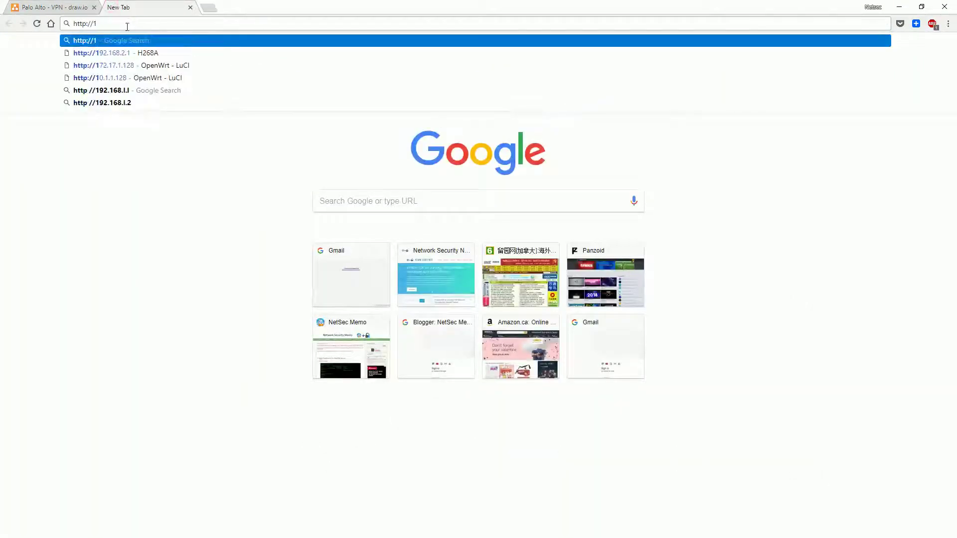
type("92.168.2.29")
key("Return")
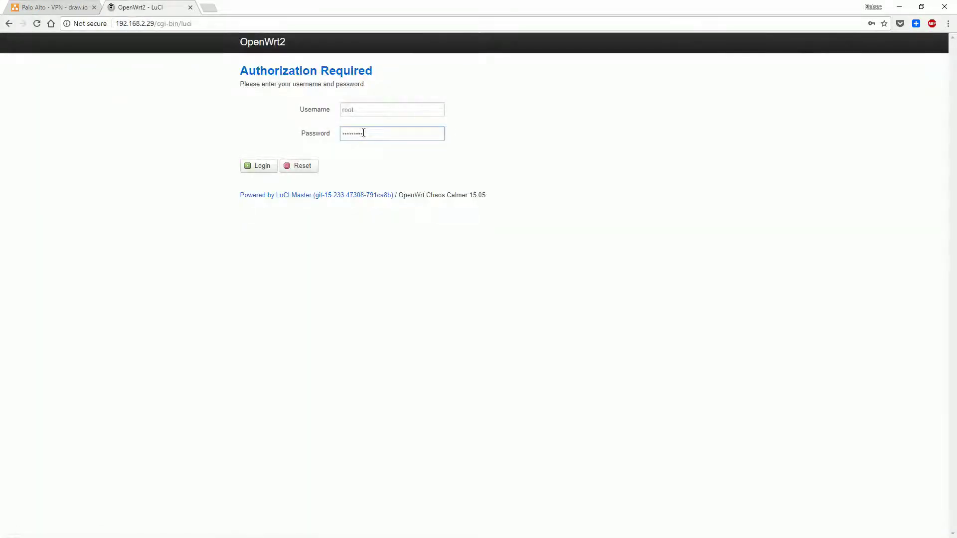
key("Return")
left_click(805, 106)
Confirm OpenWrt2's LAN gateway is 172.17.1.3 against the network diagram
mouse_move(384, 42)
left_click(378, 62)
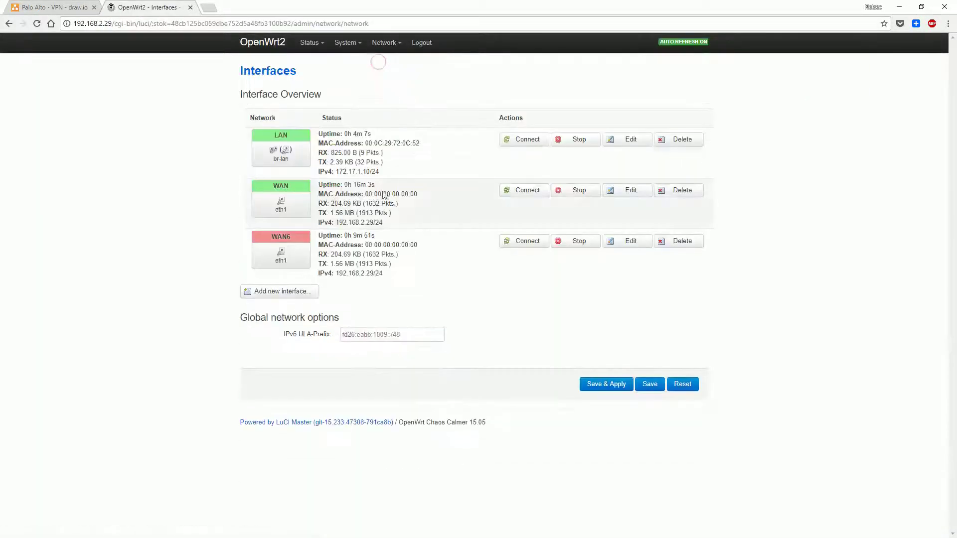
left_click(614, 140)
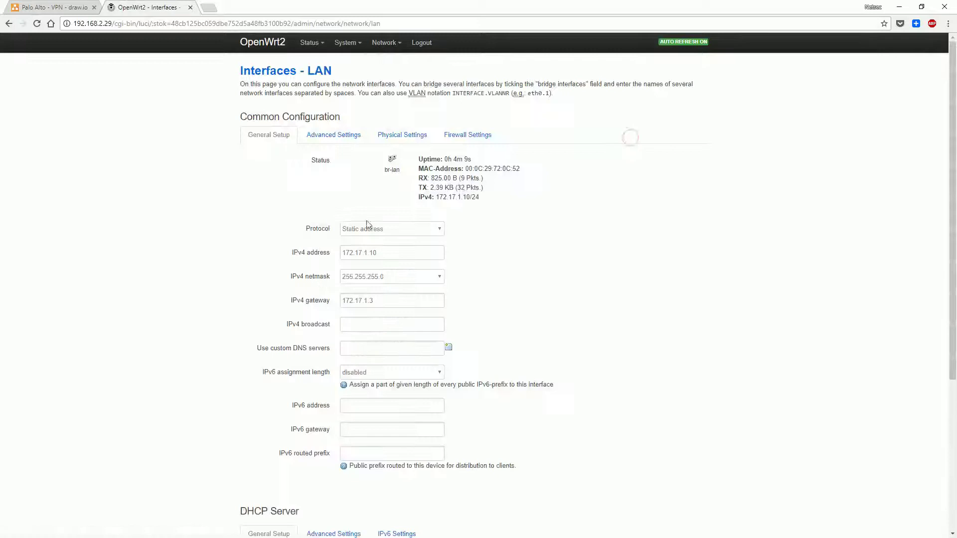
left_click(425, 303)
key("ctrl+shift+Tab")
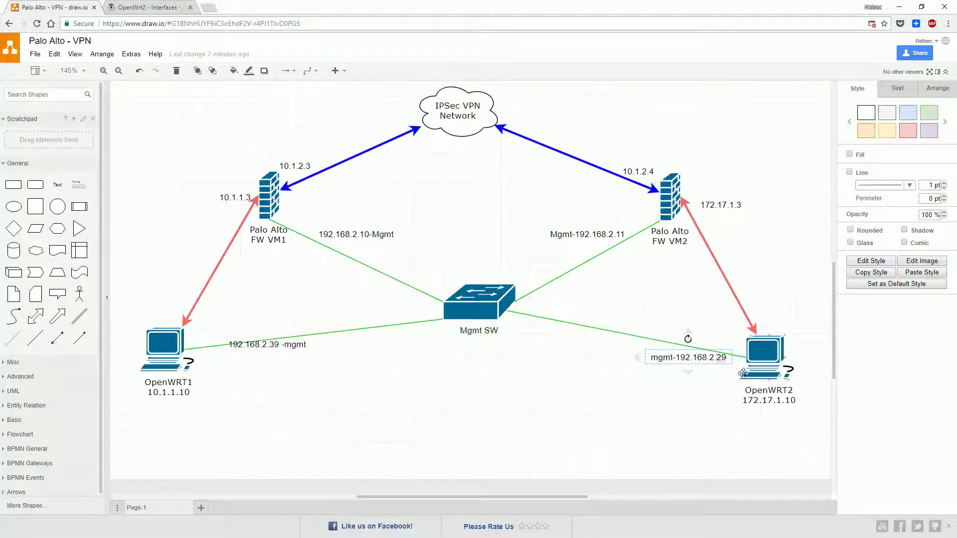
key("ctrl+Tab")
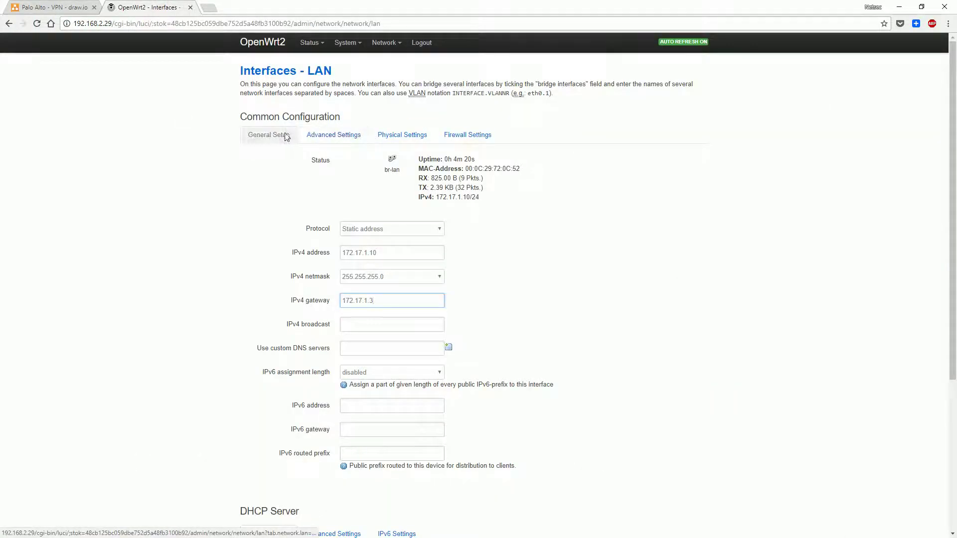
Open OpenWrt2's WAN interface settings and inspect the netmask options
left_click(388, 54)
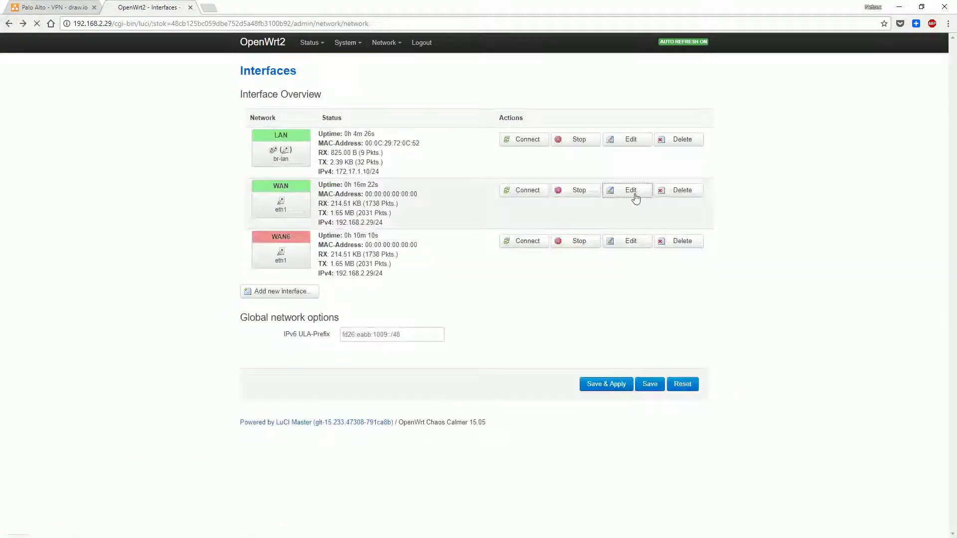
left_click(393, 278)
left_click(393, 278)
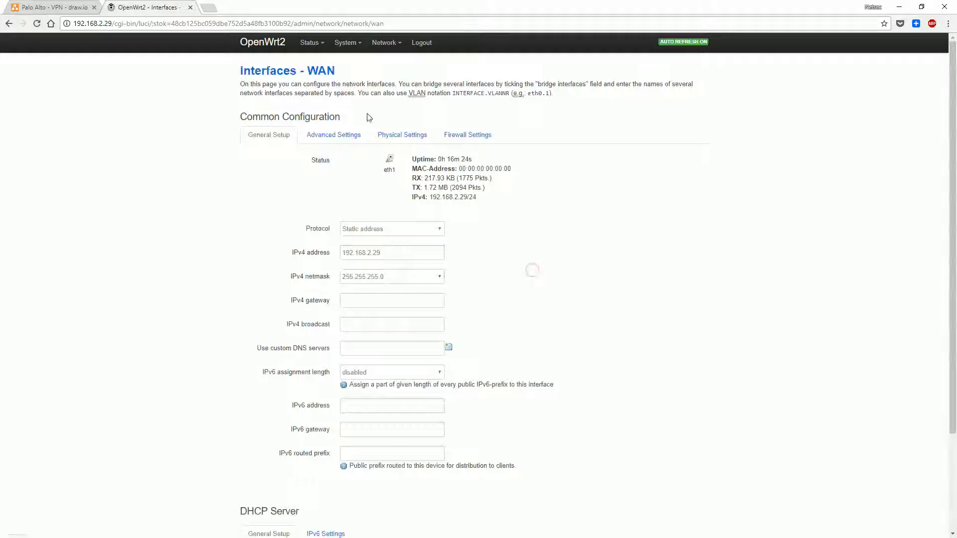
left_click(242, 24)
Load 192.168.2.39 and sign in to OpenWrt1
type("192.168.2.39")
key("Return")
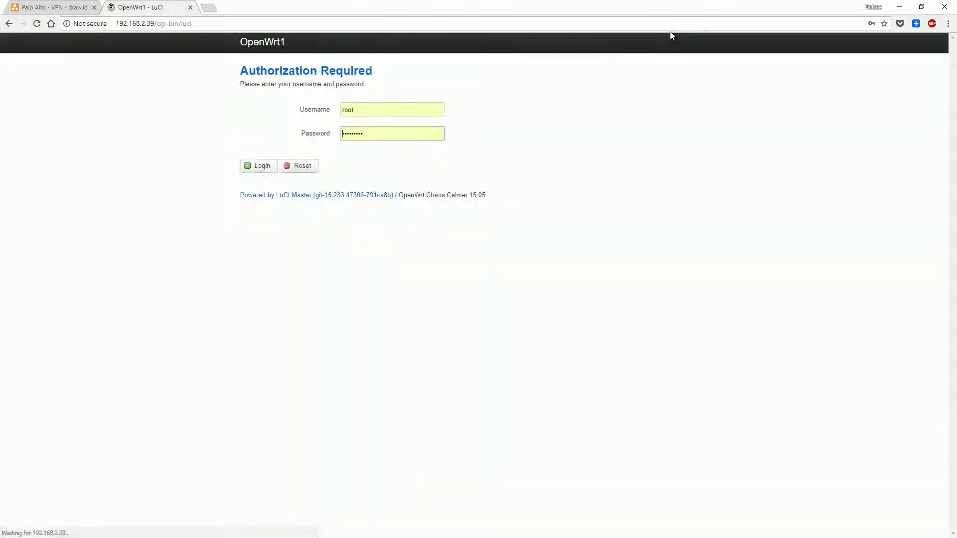
left_click(262, 167)
mouse_move(353, 46)
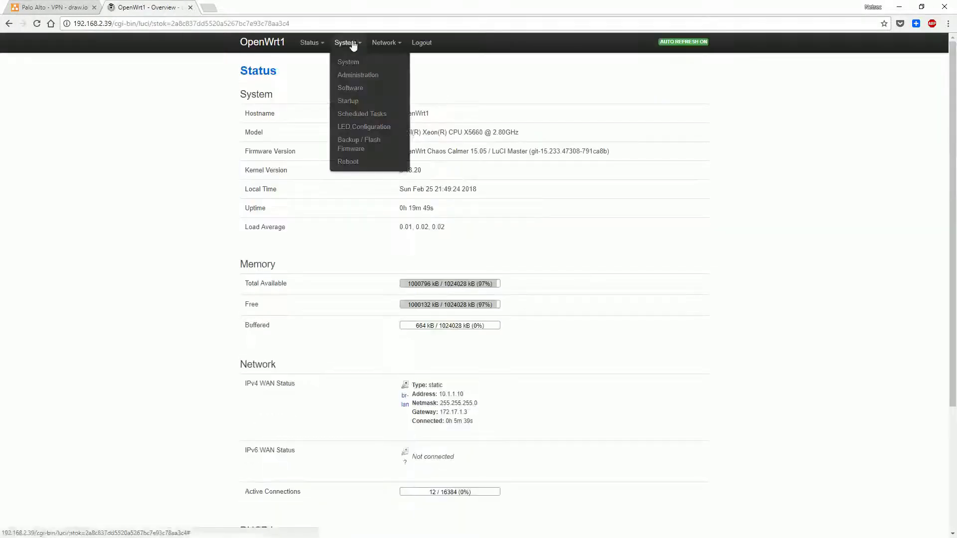
mouse_move(386, 43)
Review OpenWrt1's LAN interface, then its WAN interface's firewall zone assignment
left_click(384, 61)
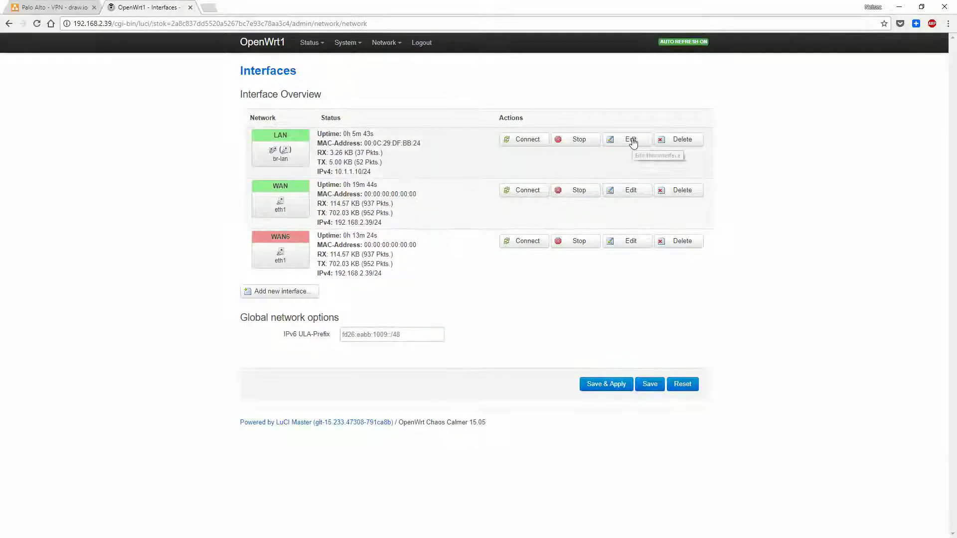
left_click(631, 141)
mouse_move(386, 44)
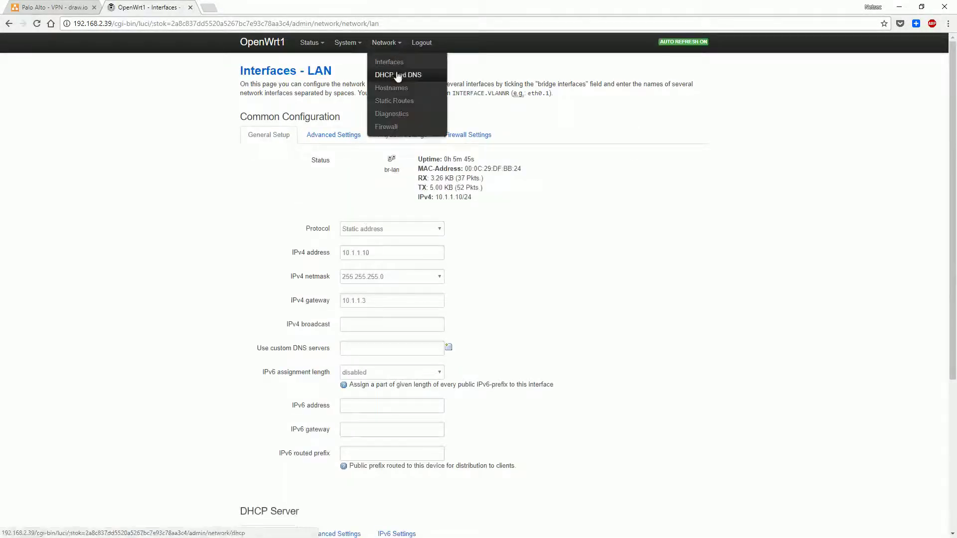
left_click(391, 63)
left_click(630, 190)
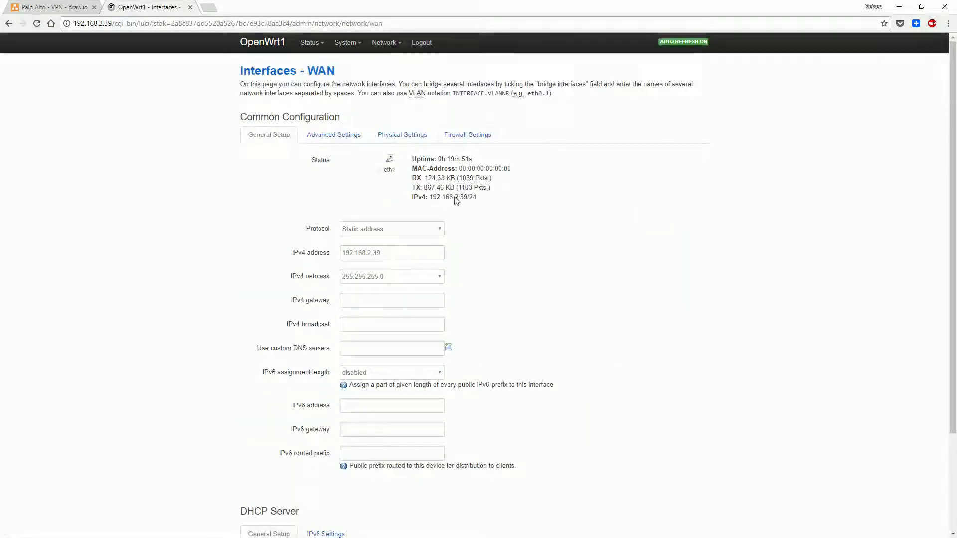
left_click(468, 135)
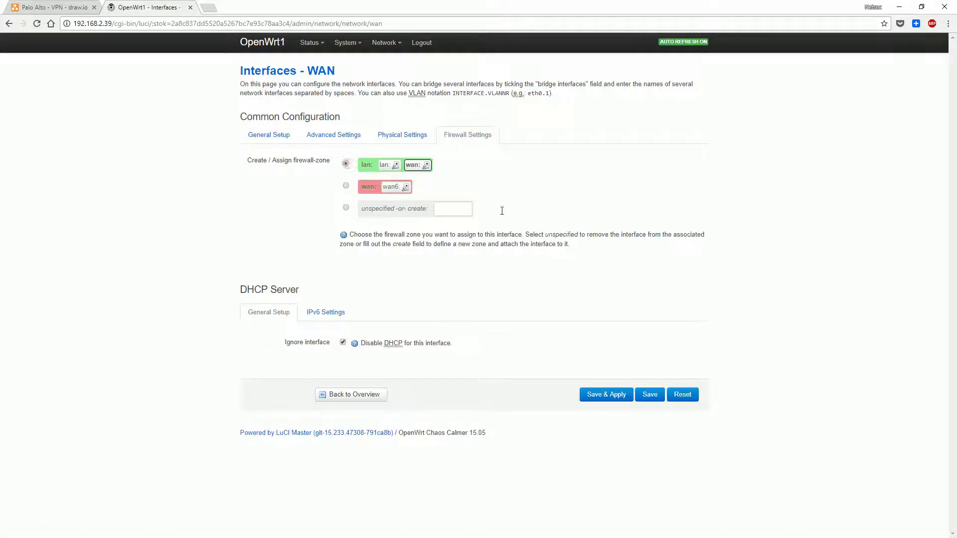
Reset the WAN form, review its firewall zone settings, and close the router page
left_click(681, 394)
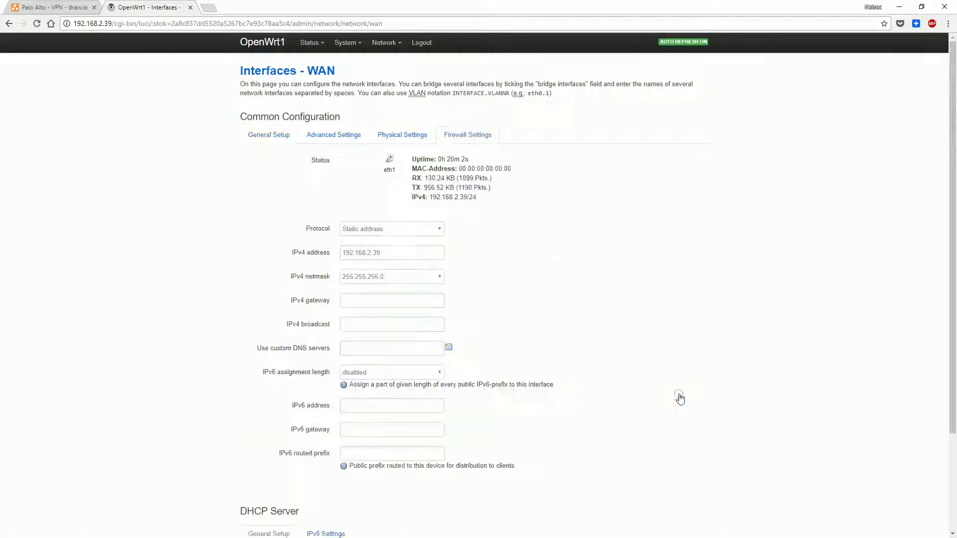
left_click(474, 138)
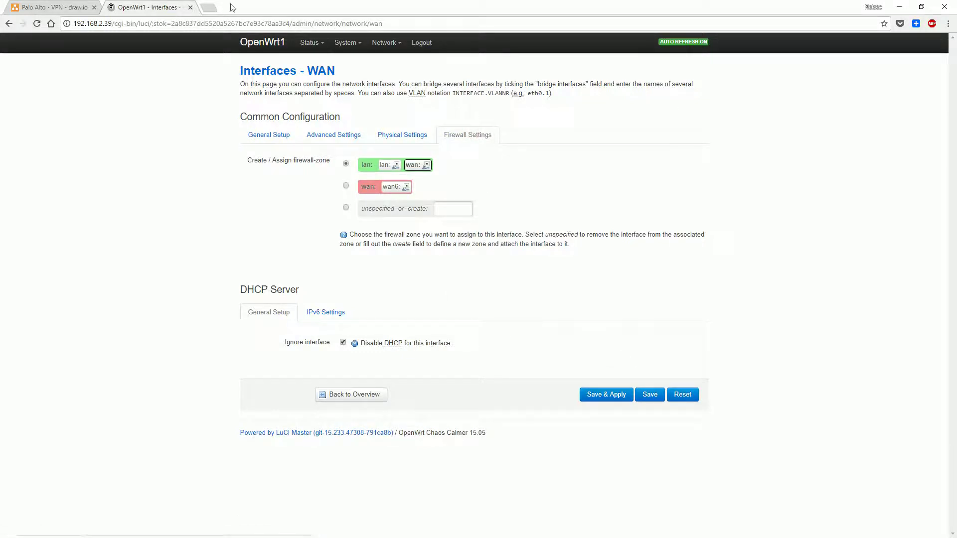
left_click(191, 7)
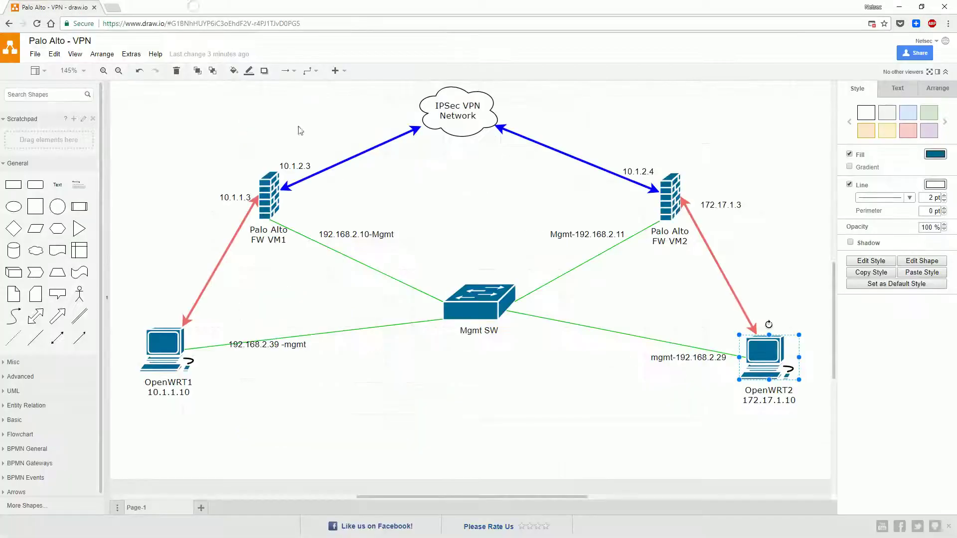
Load the Network Security Memo blog and list its Security > Palo Alto posts
left_click(113, 8)
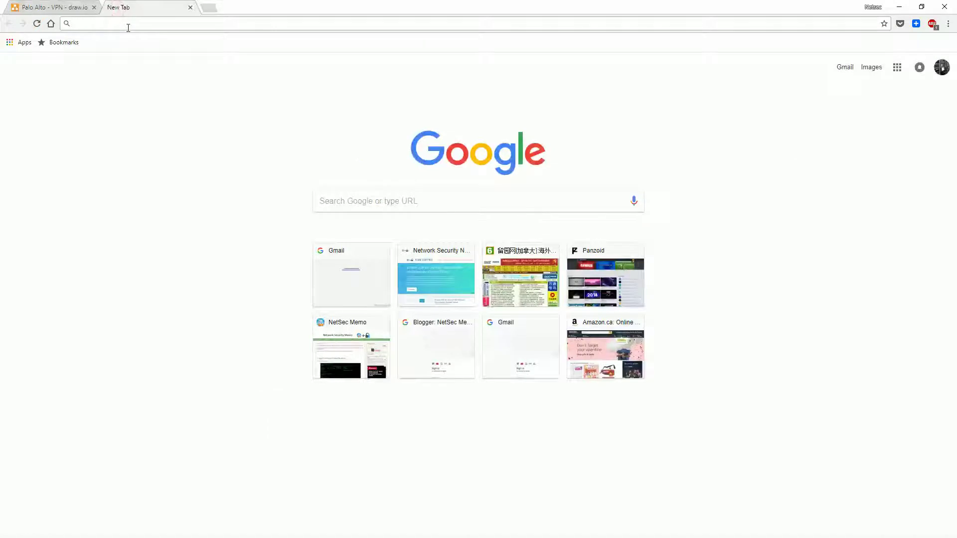
type("blog.")
key("Return")
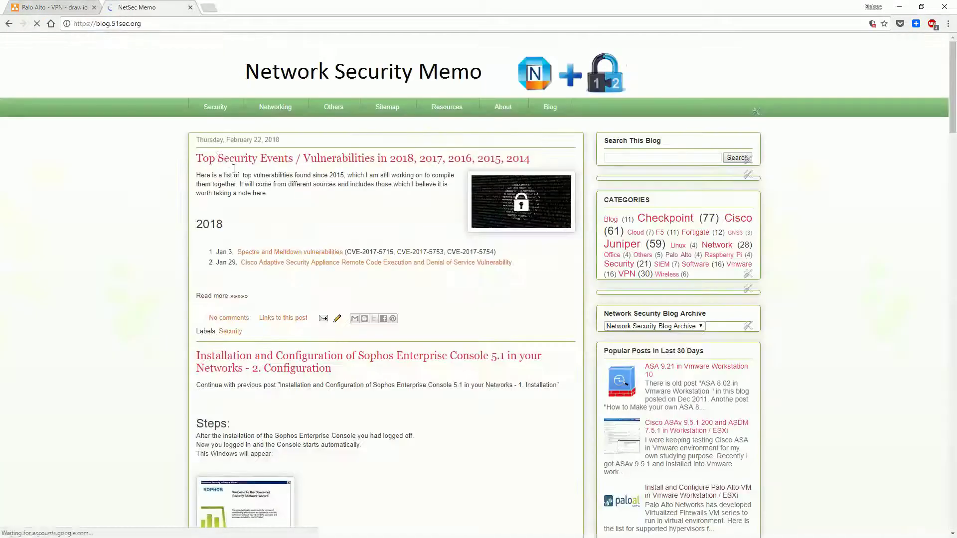
mouse_move(215, 107)
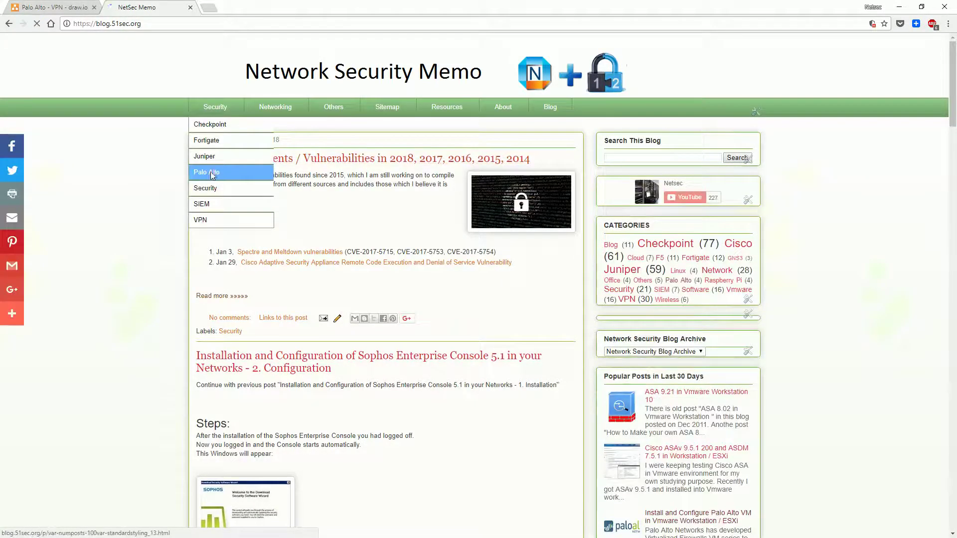
left_click(211, 174)
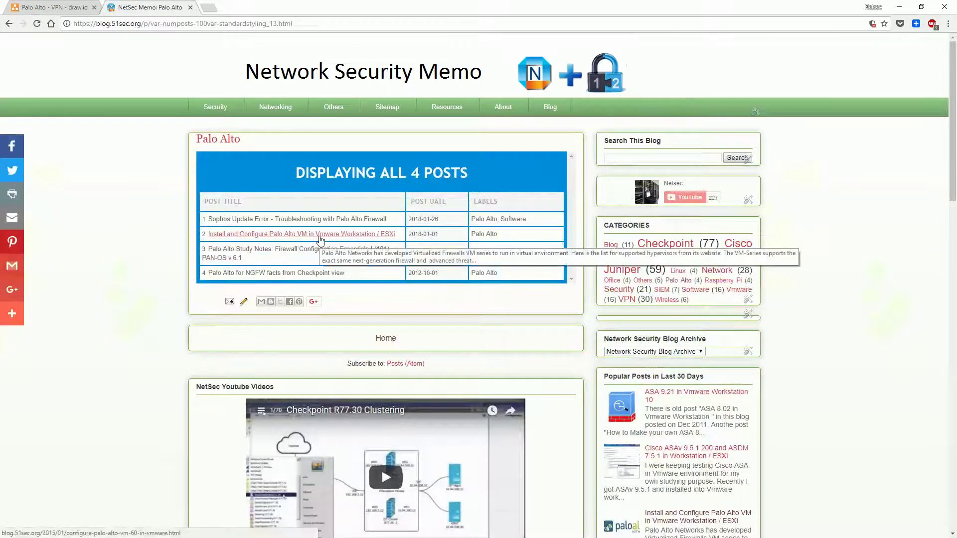
Open the Install and Configure Palo Alto VM post at its step 4.1 basic configuration commands
left_click(320, 234)
scroll(337, 241, "down", 8)
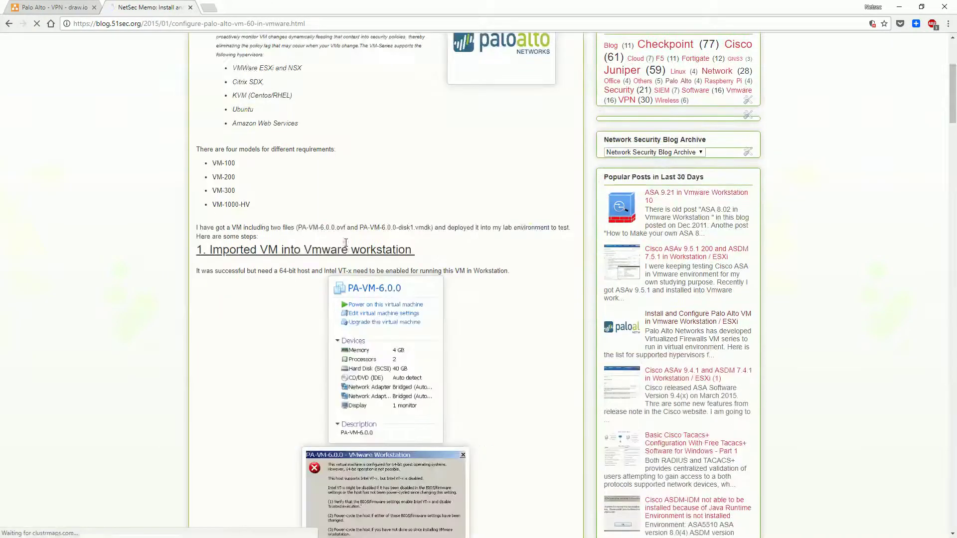
scroll(336, 241, "down", 10)
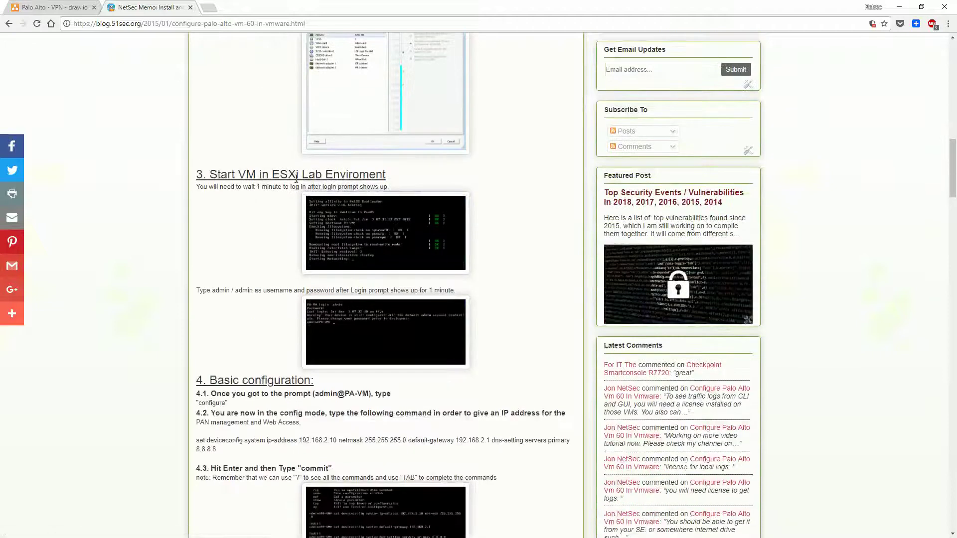
scroll(267, 219, "down", 2)
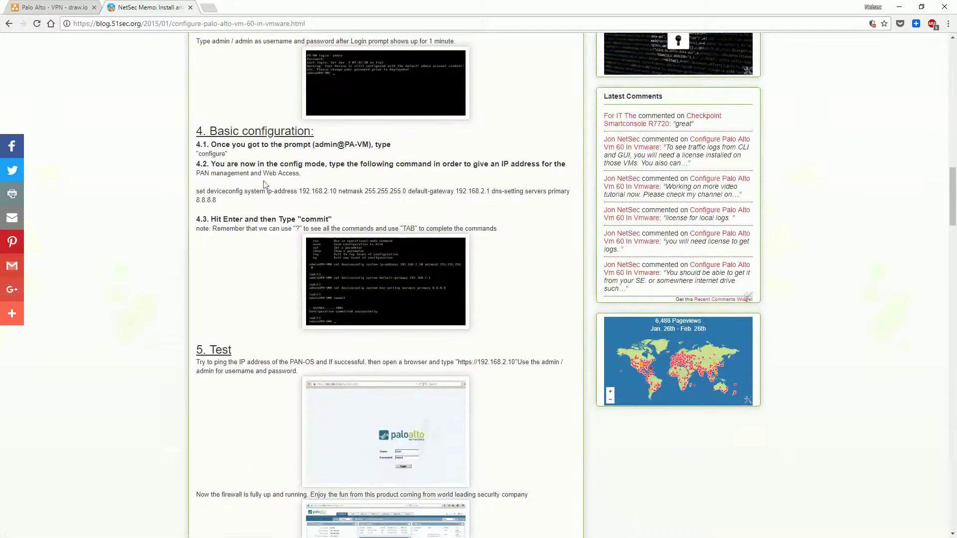
left_click_drag(229, 206, 196, 192)
left_click_drag(262, 154, 226, 145)
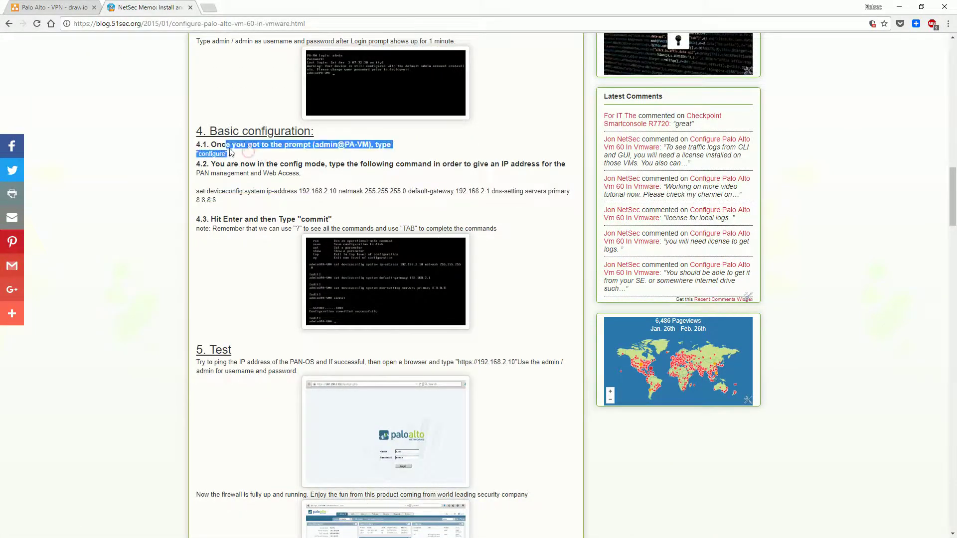
left_click_drag(541, 7, 419, 106)
Restore the VMware Workstation window and resize it in the upper right of the screen
left_click(668, 97)
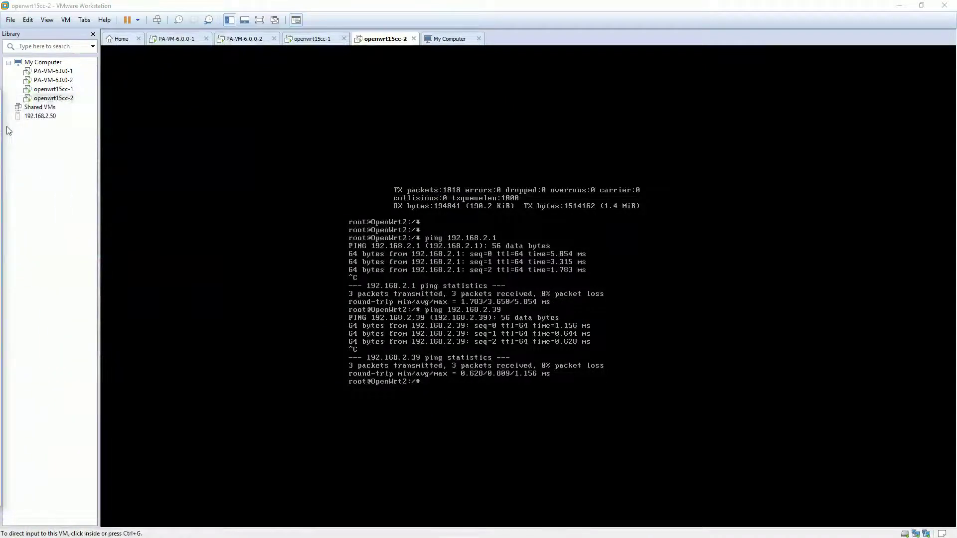
left_click(379, 309)
key("ctrl+alt")
double_click(489, 5)
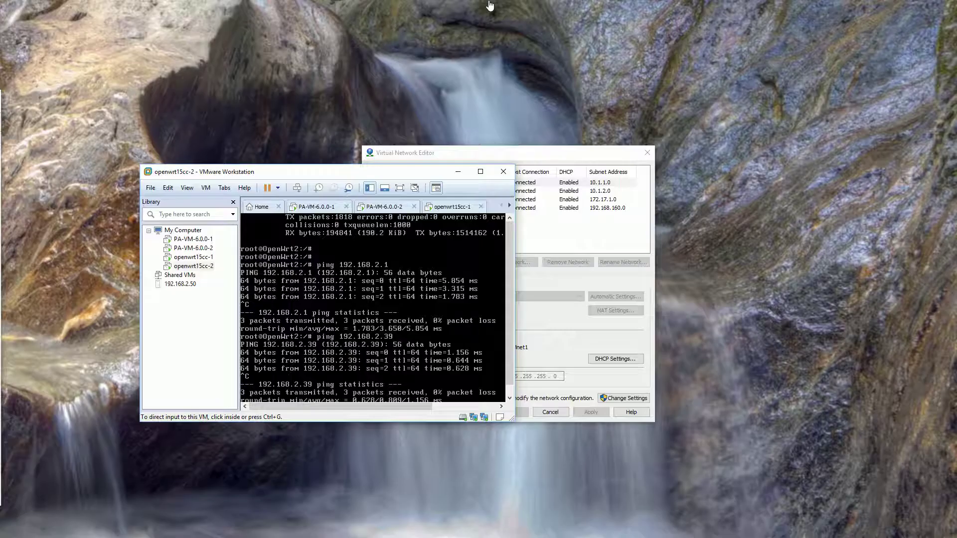
left_click_drag(406, 169, 763, 20)
left_click_drag(869, 263, 939, 354)
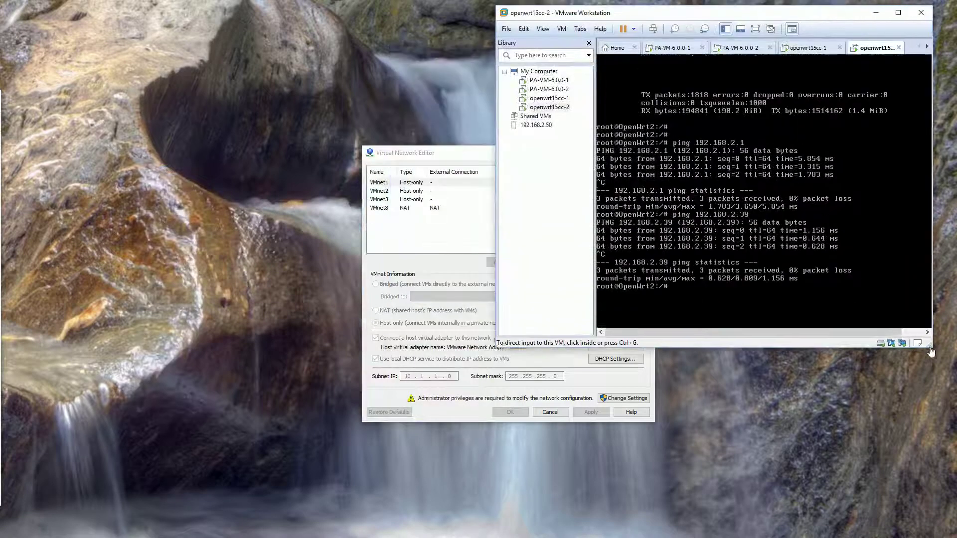
Fit the browser beside VMware and bring up the PA-VM-6.0.0-1 console
left_click_drag(3, 505, 381, 428)
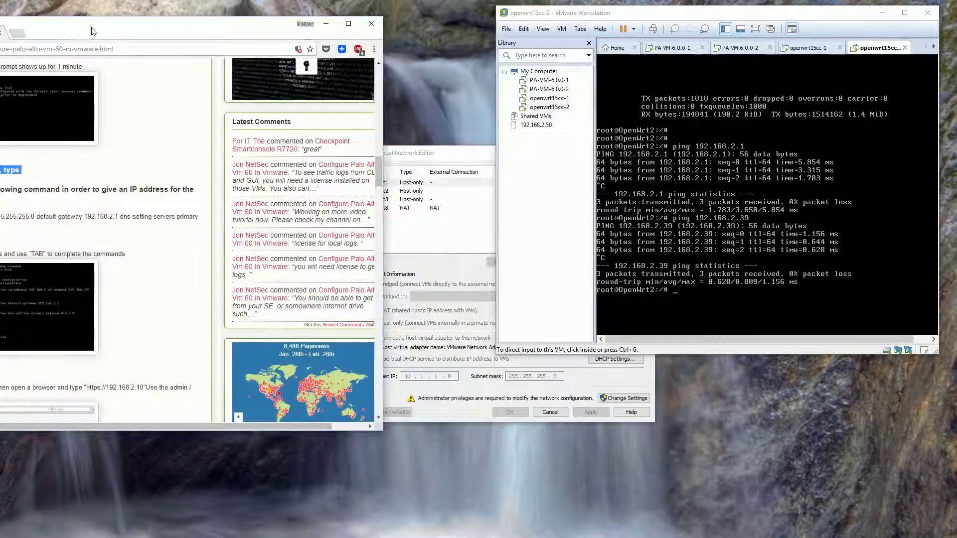
left_click_drag(299, 22, 495, 6)
left_click_drag(587, 151, 568, 151)
left_click(725, 15)
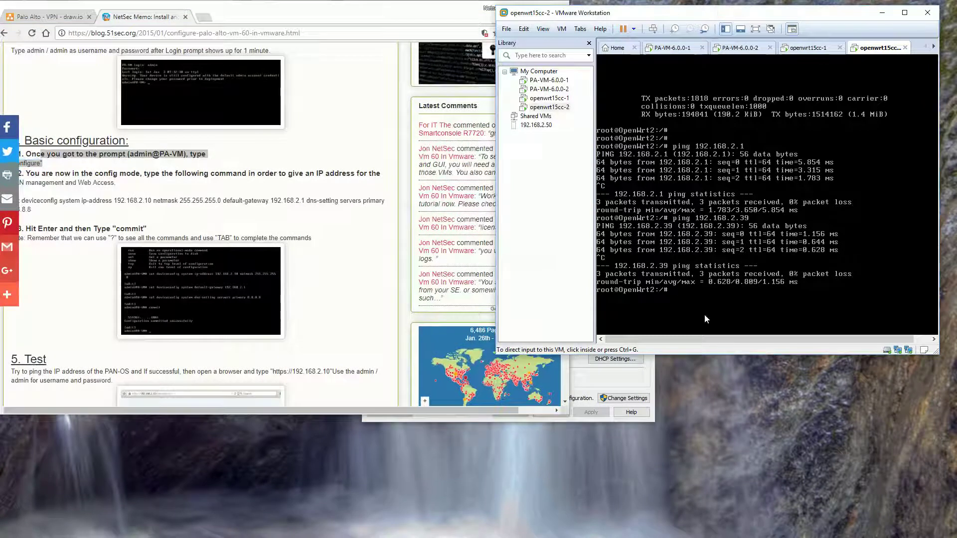
left_click(673, 47)
left_click(669, 148)
Enter configuration mode on PA-VM-6.0.0-1 and select the article's deviceconfig command
key("Return")
key("Return")
key("Return")
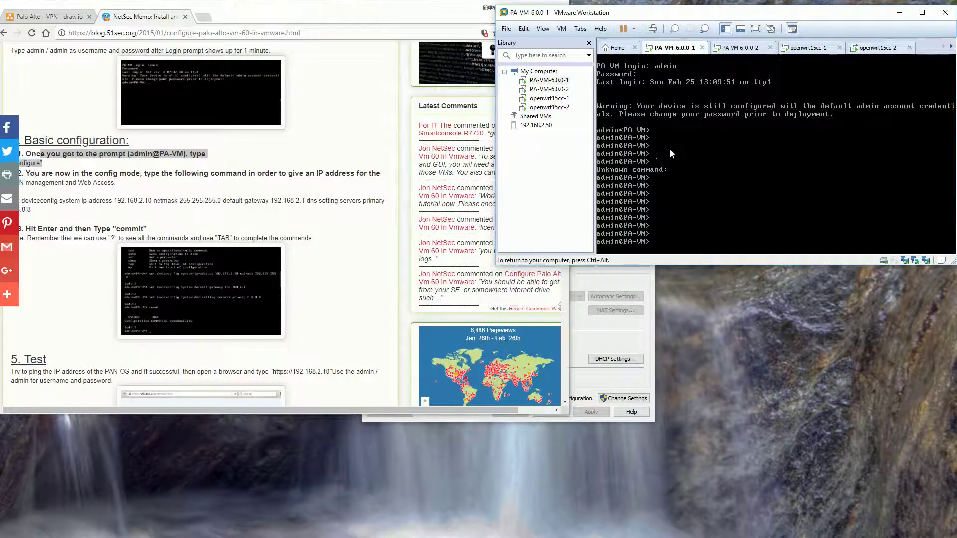
type("configure")
key("Return")
key("Return")
key("Return")
key("Return")
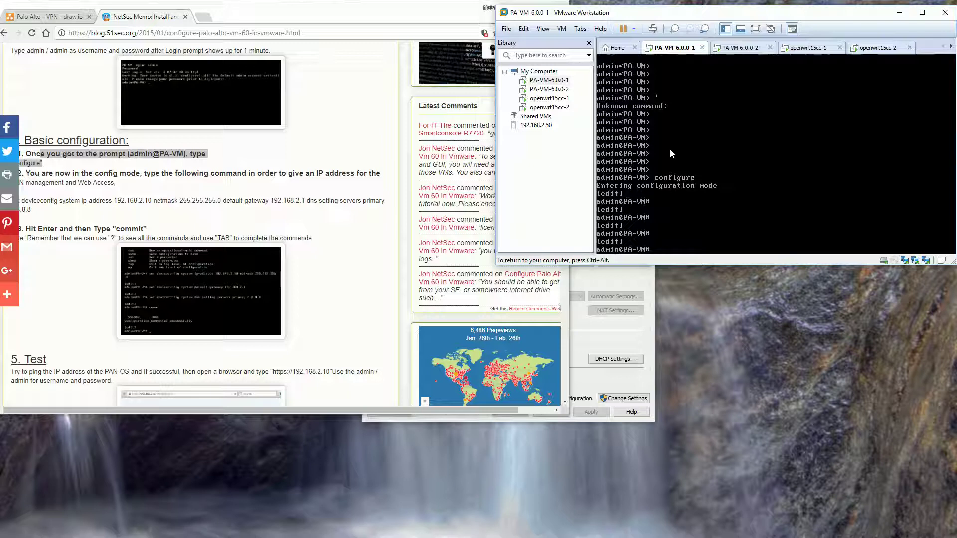
key("ctrl+alt")
double_click(294, 417)
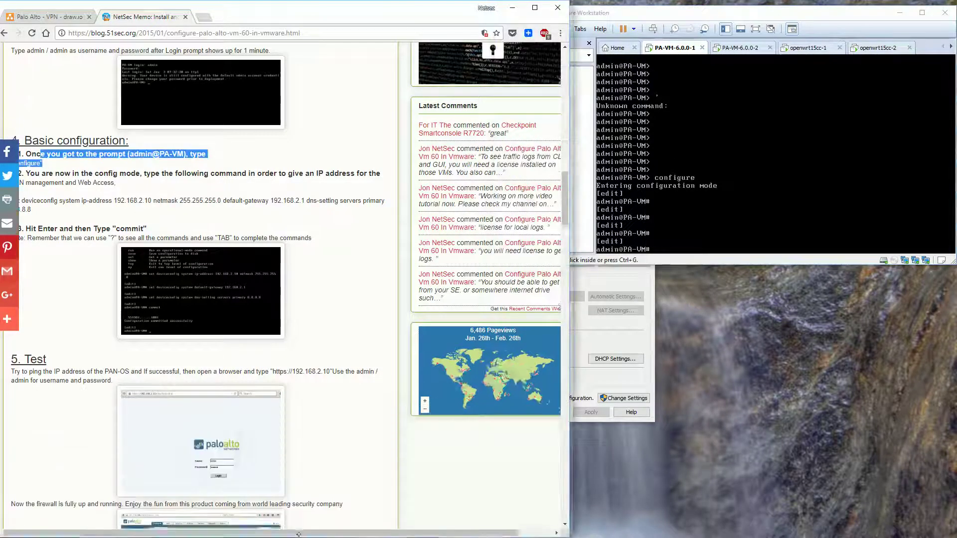
left_click_drag(336, 22, 351, 23)
left_click(73, 109)
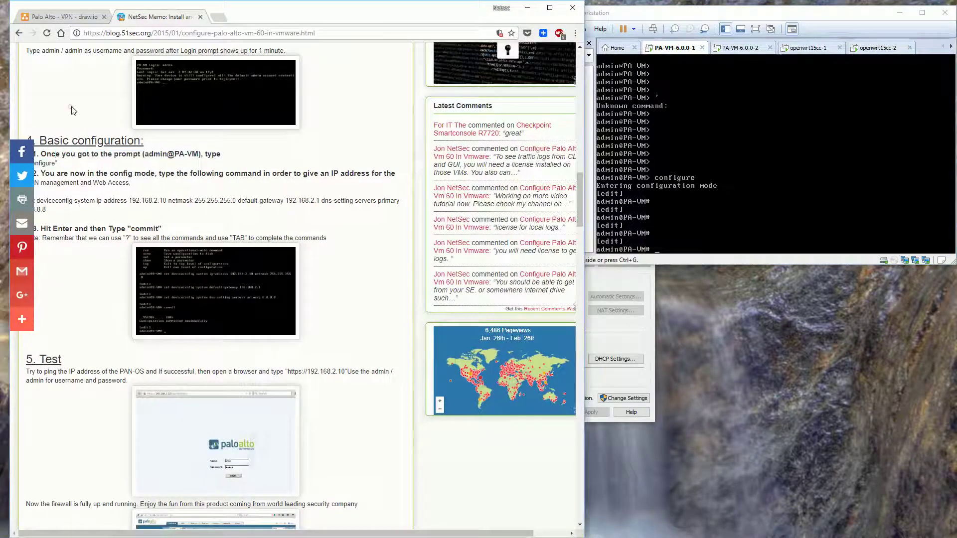
scroll(72, 109, "down", 1)
scroll(72, 109, "down", 1)
triple_click(72, 109)
Check the diagram for Palo Alto FW VM1's 10.1.1.3 and 192.168.2.10-Mgmt addresses
left_click(743, 145)
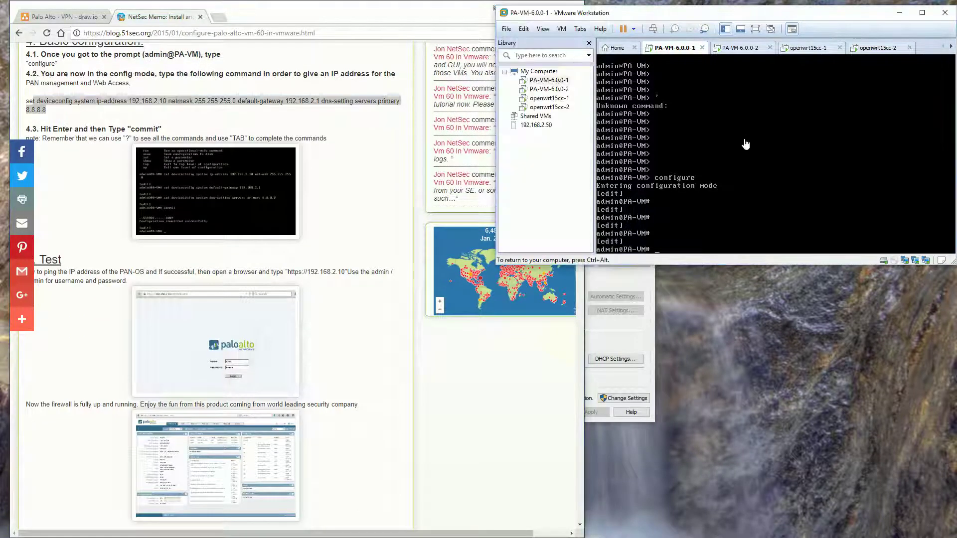
key("ctrl+alt")
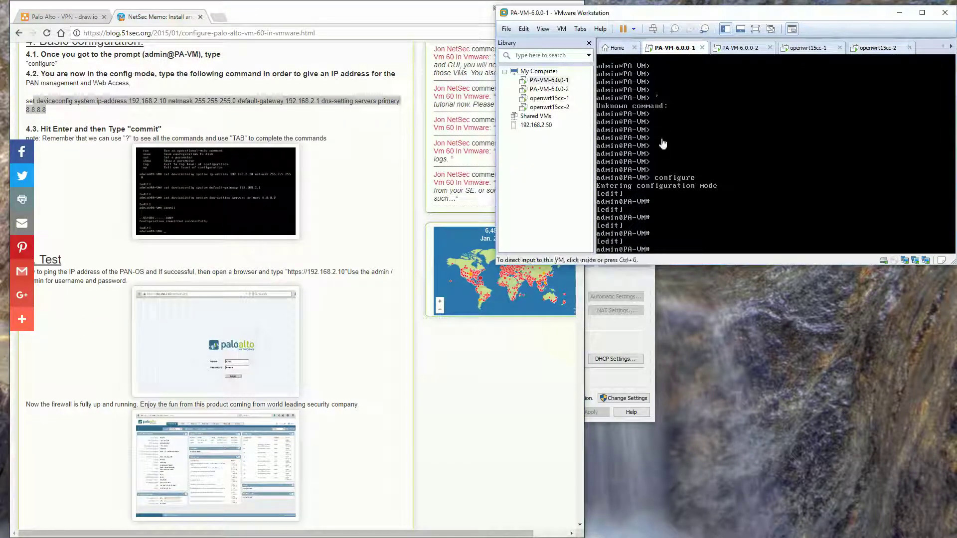
left_click(47, 16)
left_click(278, 204)
left_click(245, 206)
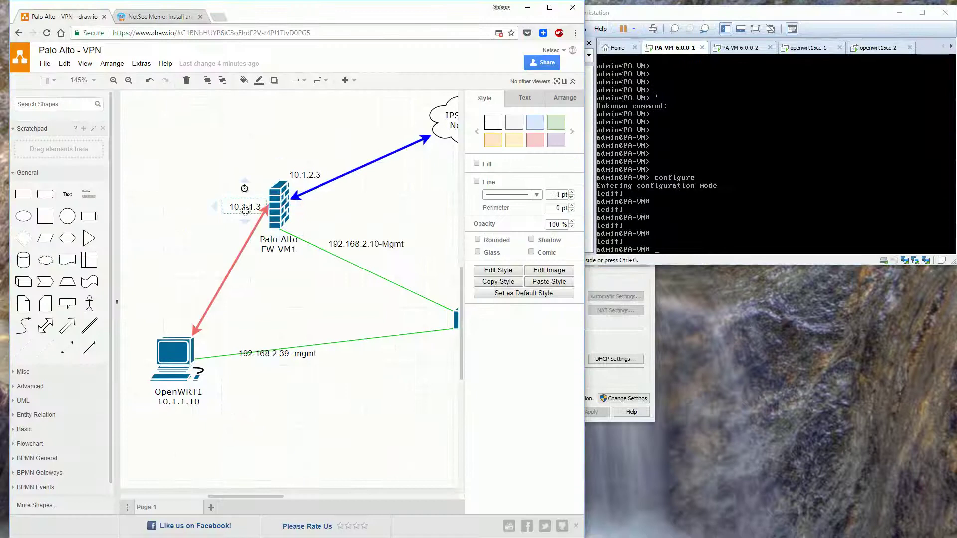
left_click(376, 244)
left_click(159, 16)
left_click(803, 200)
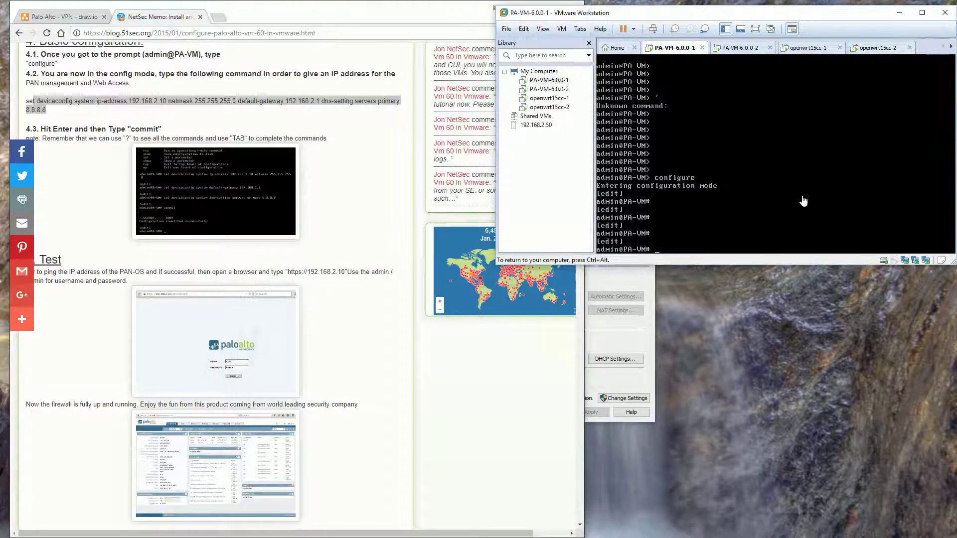
Set management IP 192.168.2.10/255.255.255.0, gateway 192.168.2.1, DNS 8.8.8.8, and commit
type("set de")
key("Tab")
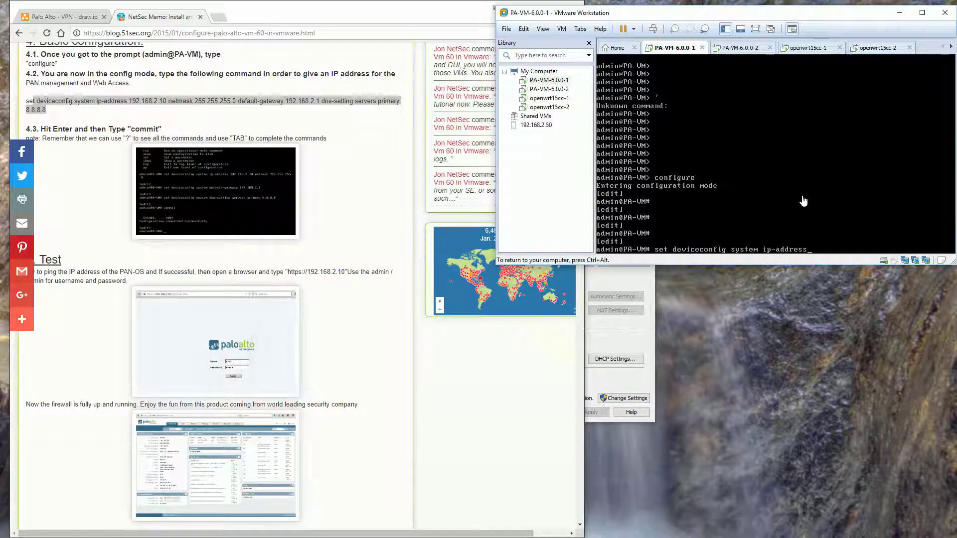
key("ctrl+alt")
left_click(55, 16)
left_click(157, 16)
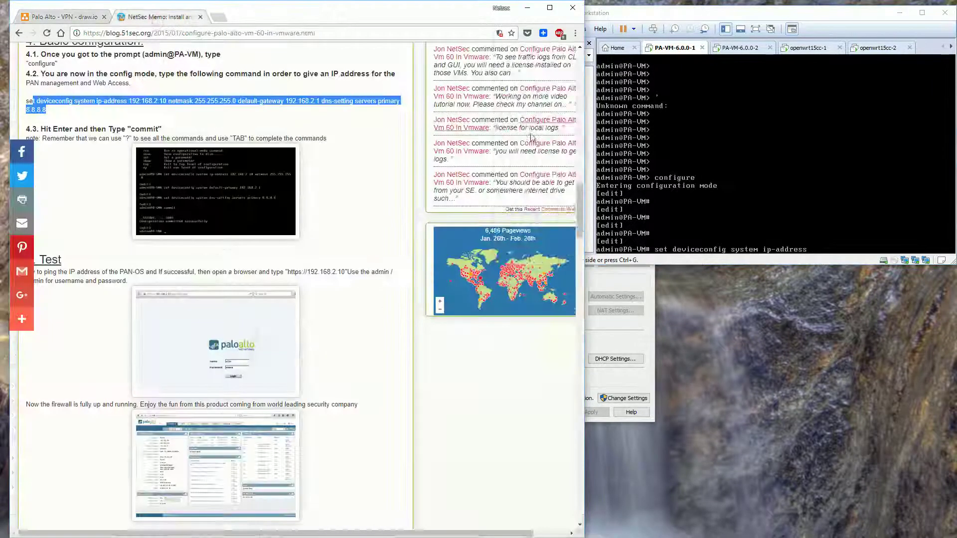
left_click(740, 143)
key("BackSpace")
key("BackSpace")
key("BackSpace")
key("BackSpace")
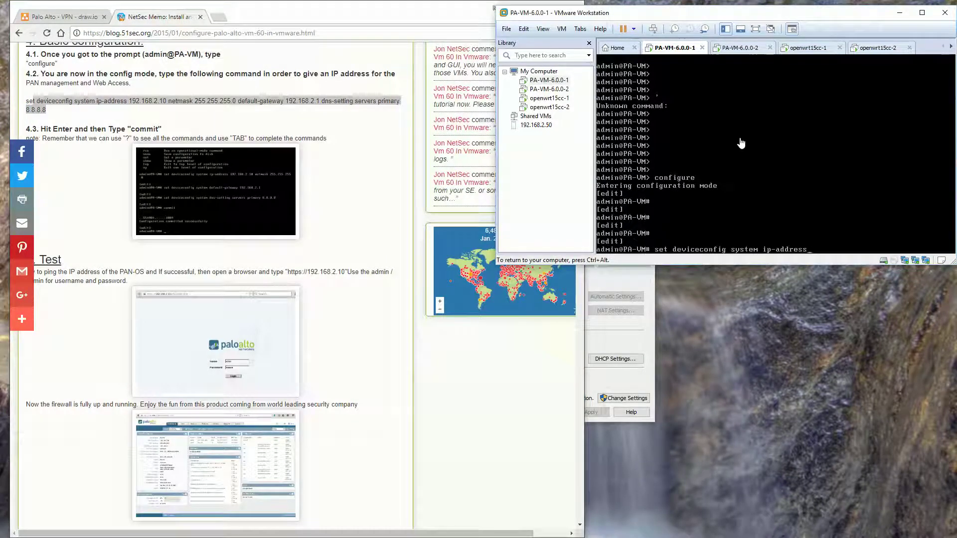
type("192.168.2")
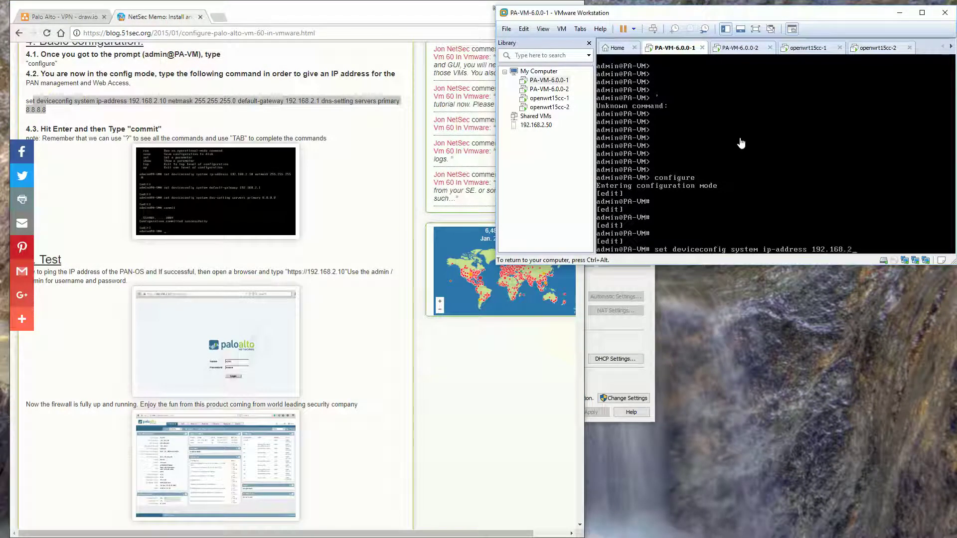
type(".10 netmask 255.255.255")
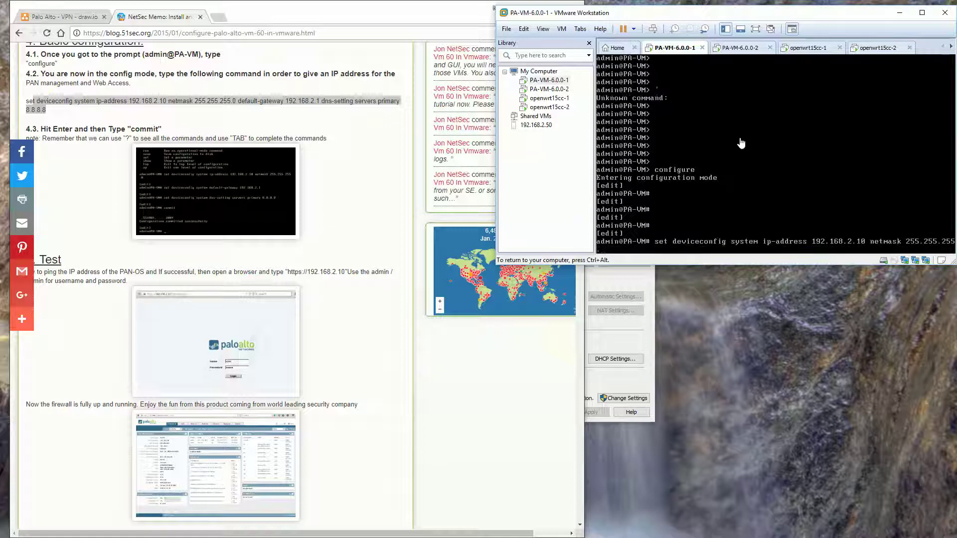
type(".0 default-gateway 192.168.2.1 dns-setting servers primary 8.8.8.8")
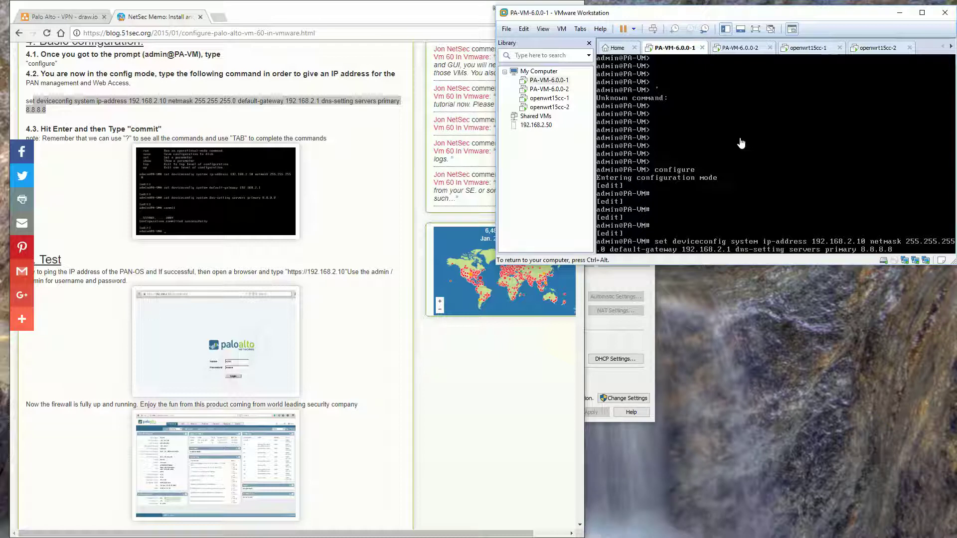
key("Return")
type("com")
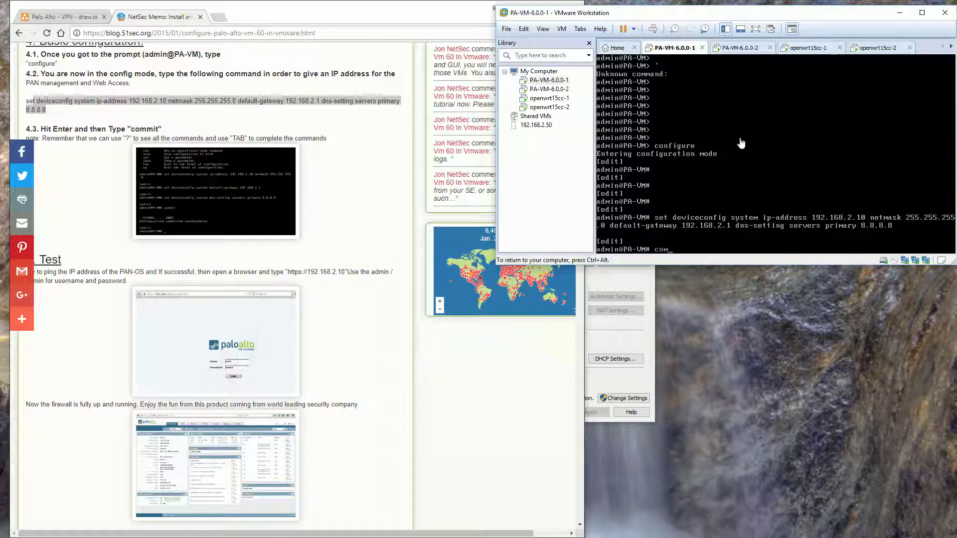
type("mit")
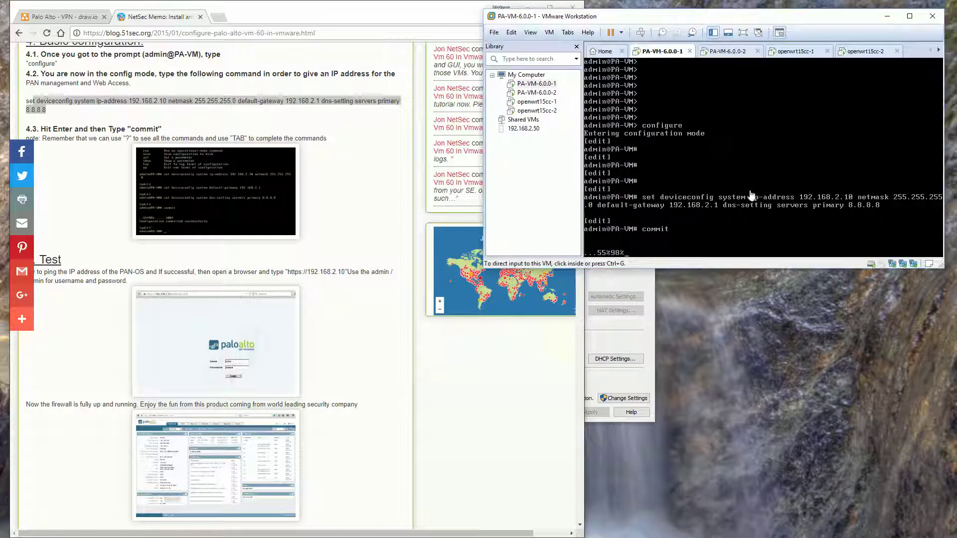
key("Return")
key("Return")
key("Return")
key("Return")
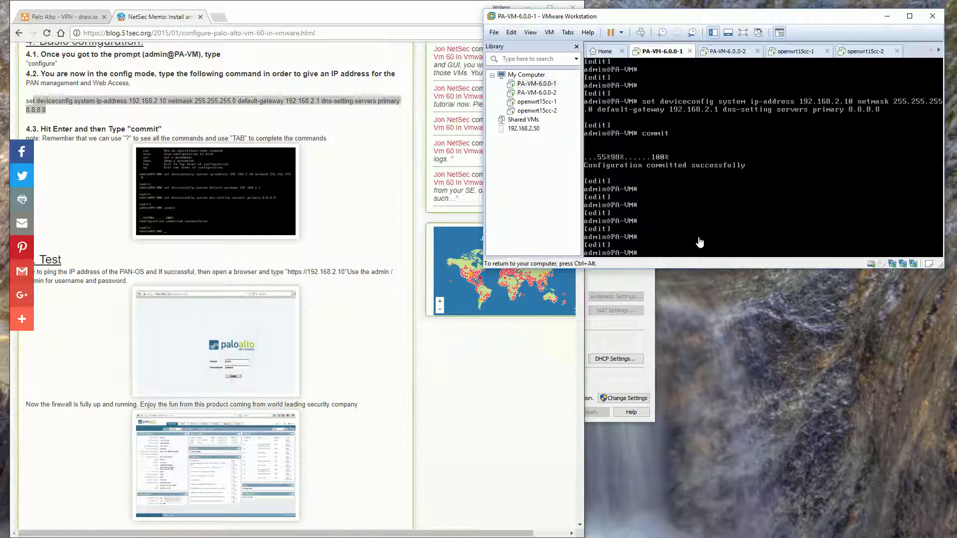
Load 192.168.2.10 in a new tab, proceeding past the certificate warning
left_click(218, 18)
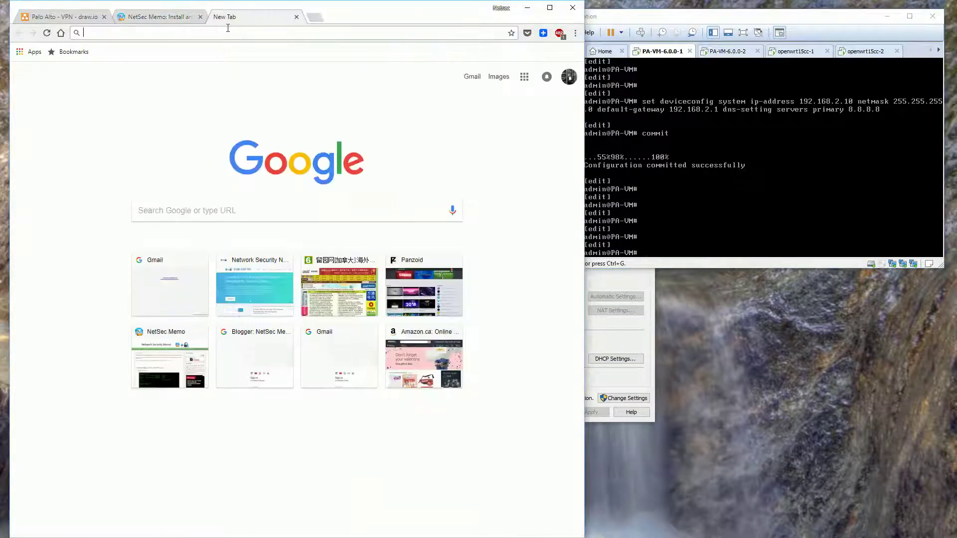
type("192.168.2.10")
key("Return")
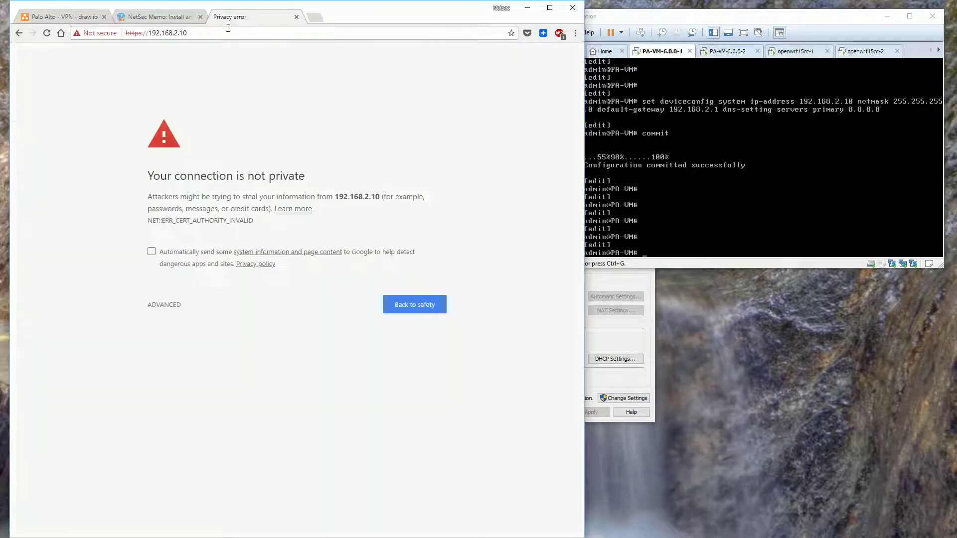
left_click(164, 304)
left_click(192, 382)
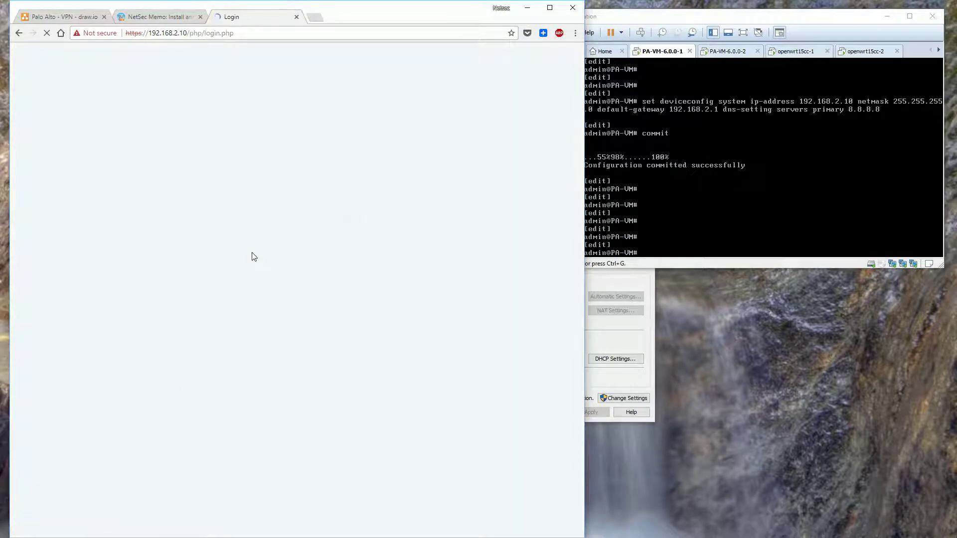
Log in as admin and dismiss the default-credentials warning
type("adm")
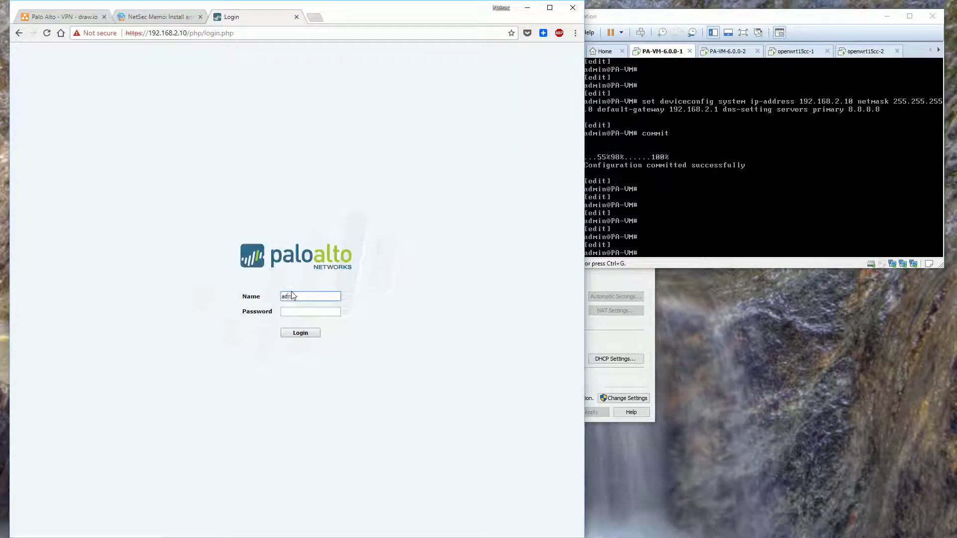
type("in")
key("Tab")
type("admin")
key("Return")
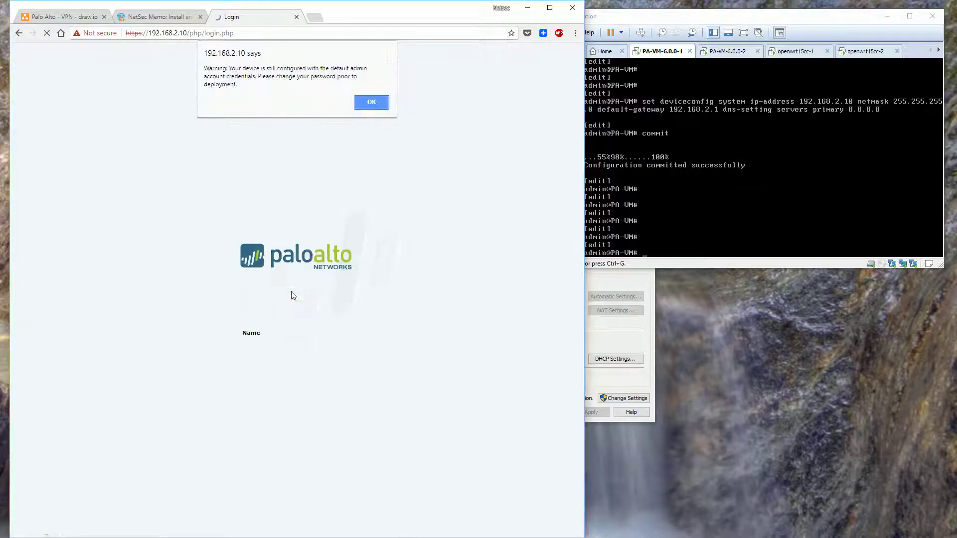
left_click(370, 102)
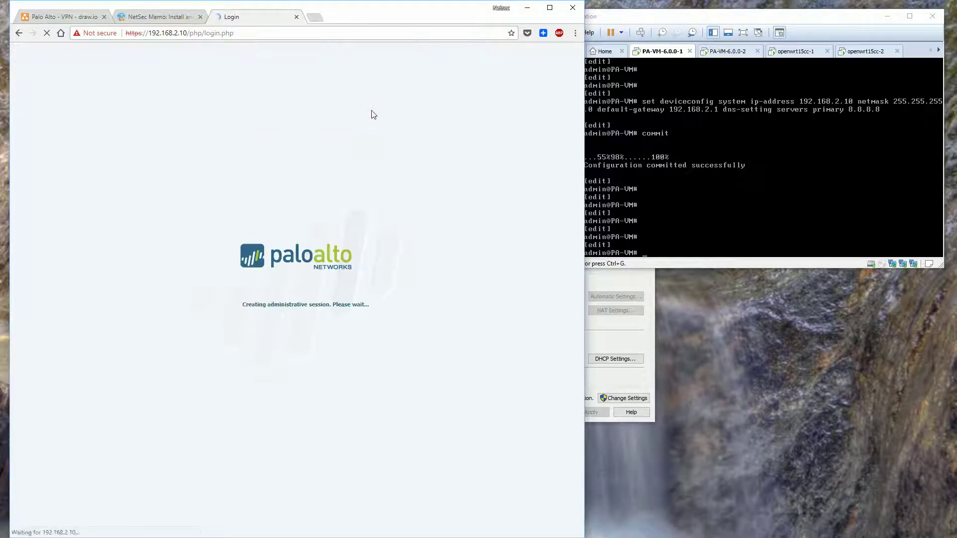
left_click(721, 51)
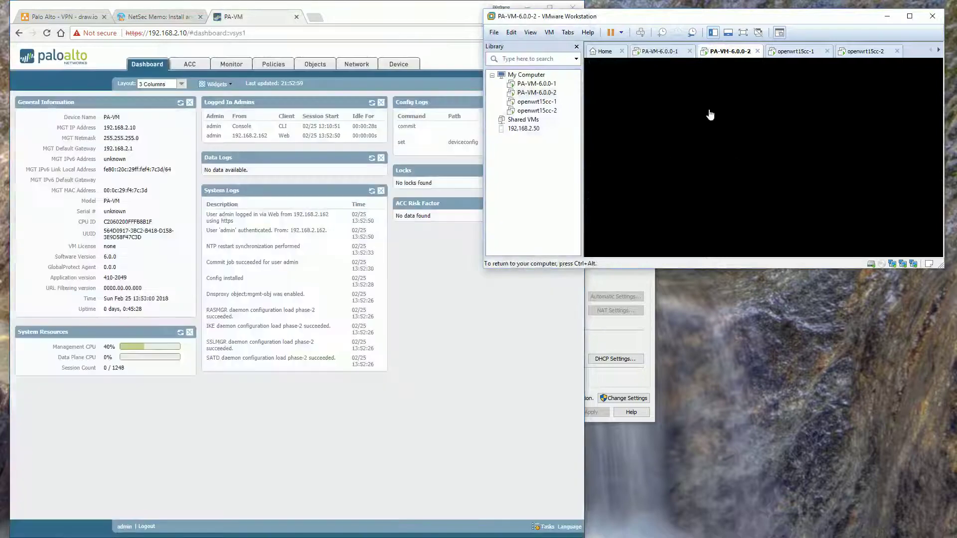
Log in to the PA-VM-6.0.0-2 console with the admin credentials
type("admin")
key("Return")
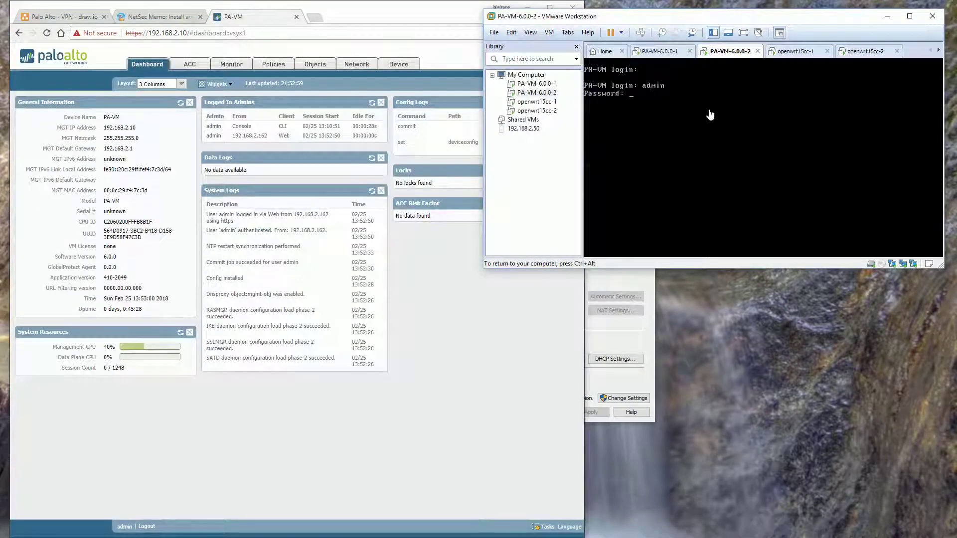
type("admin")
key("Return")
key("Return")
key("Return")
key("Return")
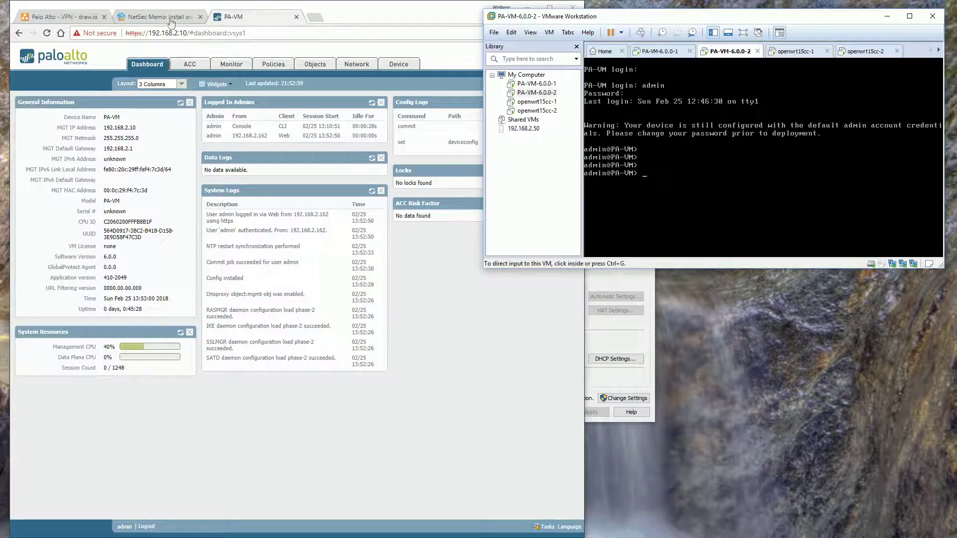
Check the Palo Alto FW VM2 management address on the network diagram
left_click(158, 17)
left_click(85, 19)
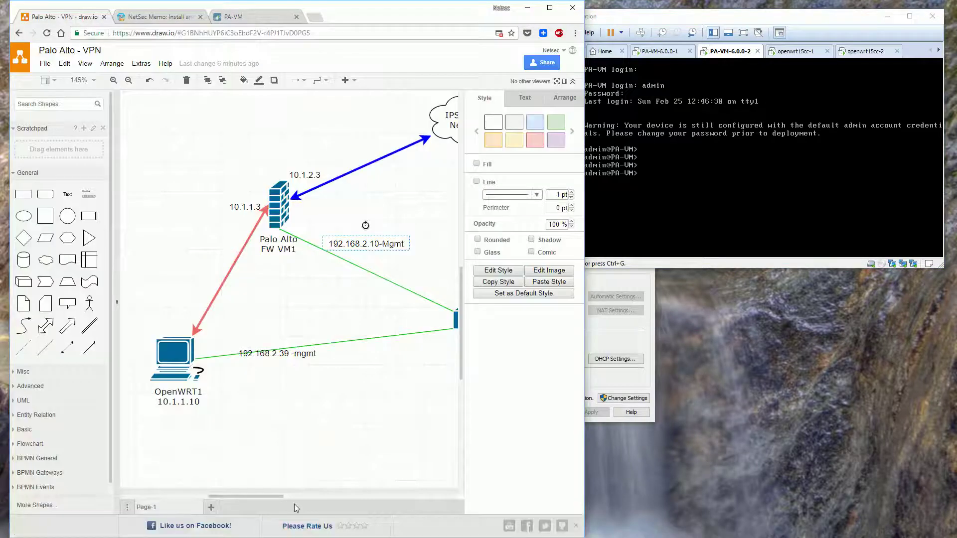
mouse_move(294, 497)
left_mouse_down()
mouse_move(357, 497)
mouse_move(317, 498)
left_mouse_up()
left_click(345, 205)
left_click(301, 244)
scroll(254, 438, "down", 2)
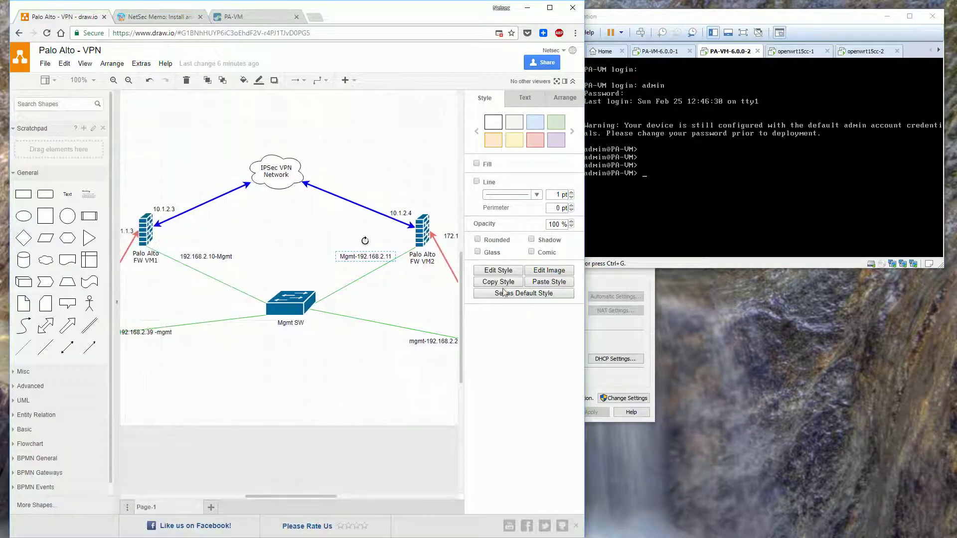
In configure mode, set management IP 192.168.2.11, gateway 192.168.2.1 and DNS 8.8.8.8
left_click(693, 179)
type("configure")
key("Return")
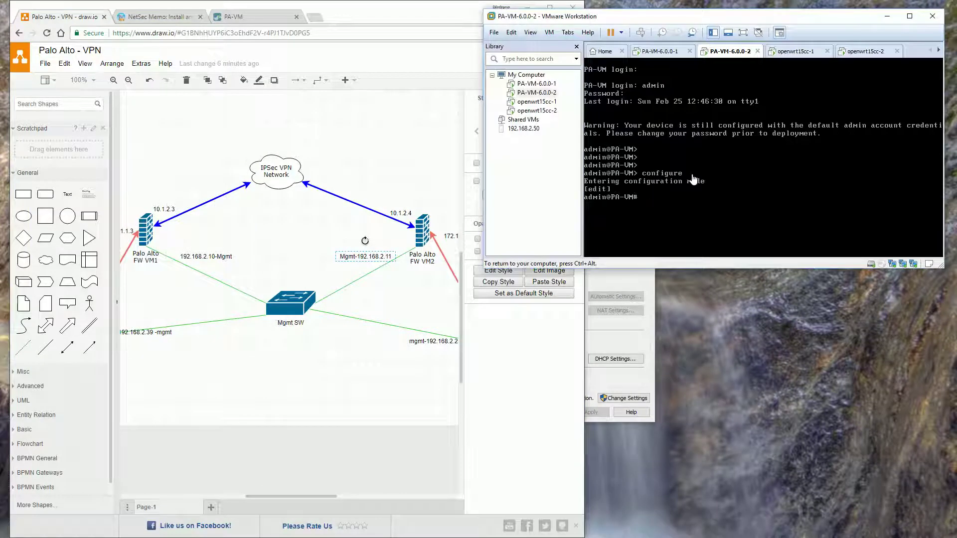
key("ctrl+alt")
left_click(169, 18)
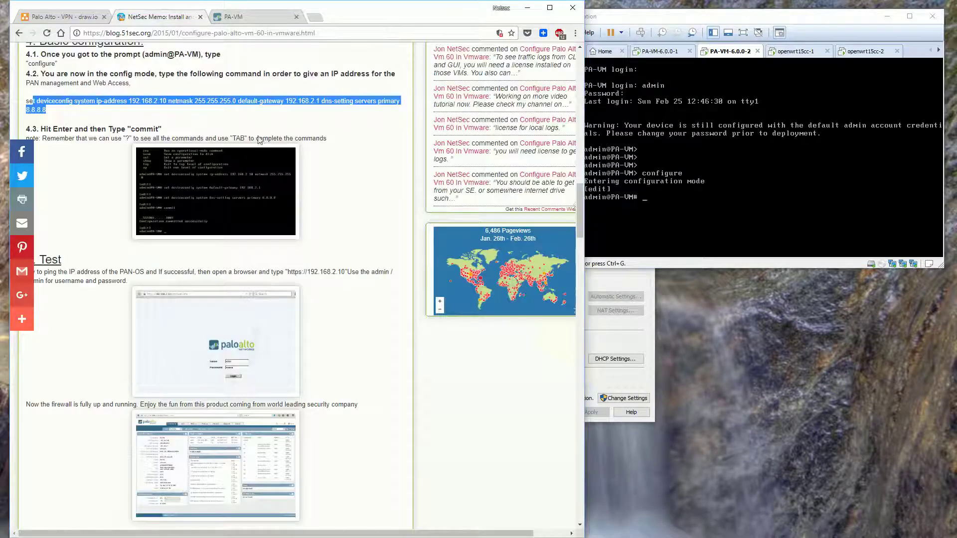
left_click(658, 196)
type("set deviceconfig system ip-address192")
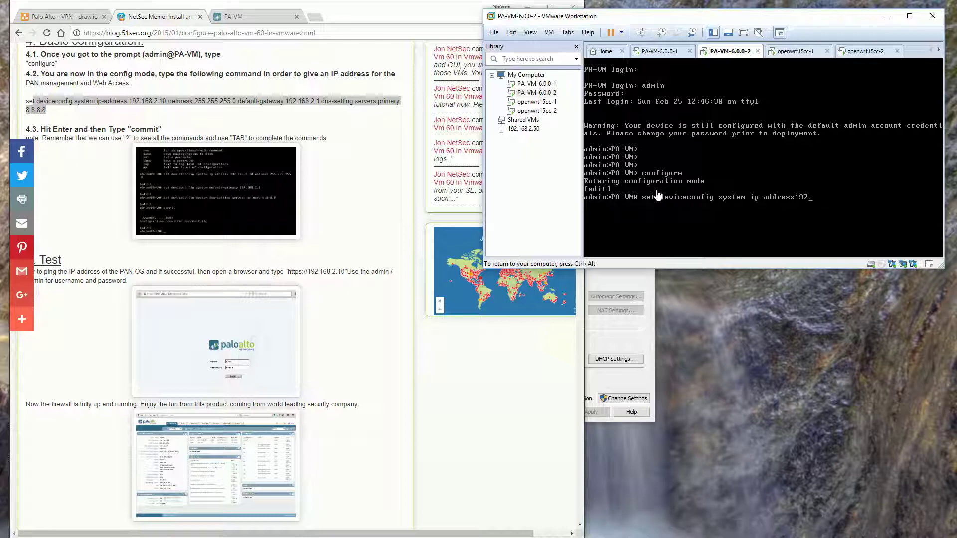
type(".2.11 netmask 255.255.255.")
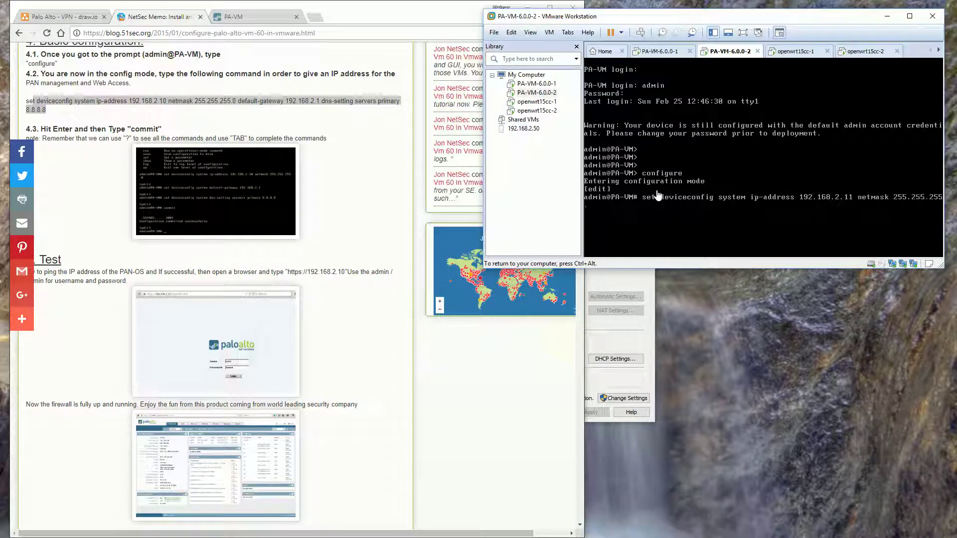
type("0 default-gateway 192.1")
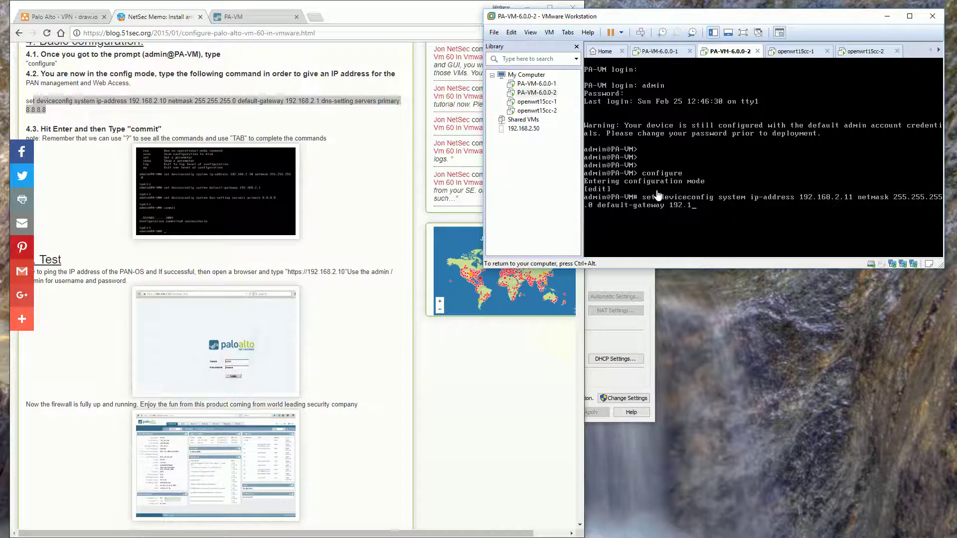
type("68.2.1 dns-setting servers primary 8.8.8")
key("Return")
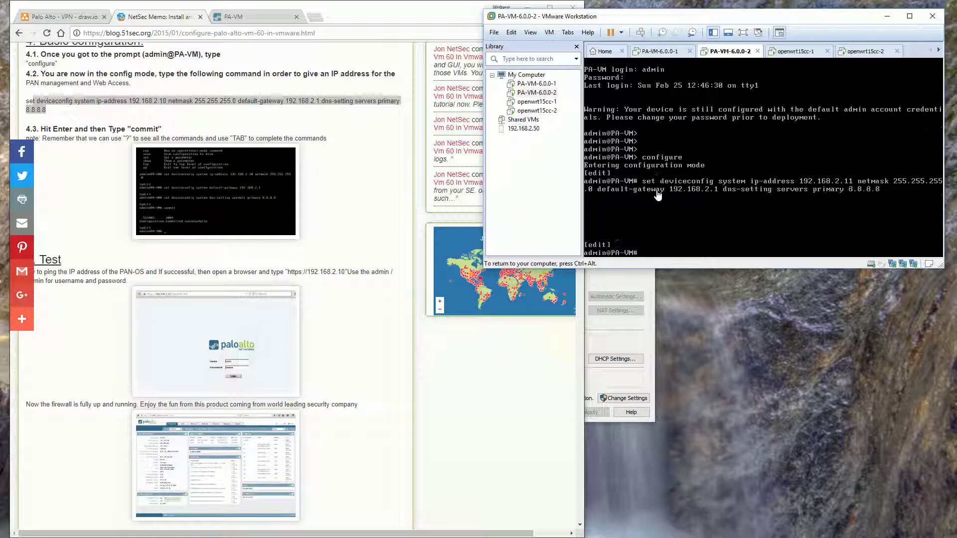
Commit the second firewall's management settings
type("commit")
key("Return")
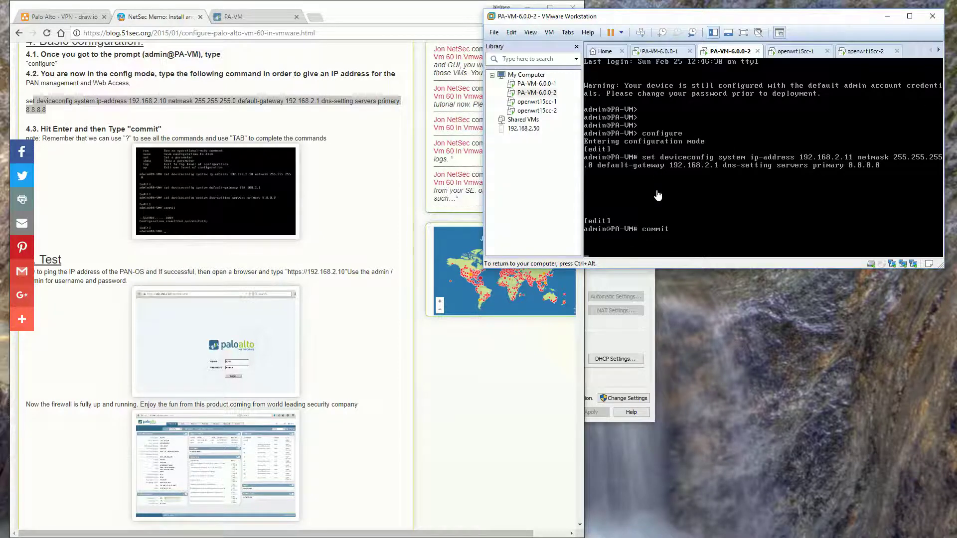
left_click(315, 17)
type("192.168.2.11")
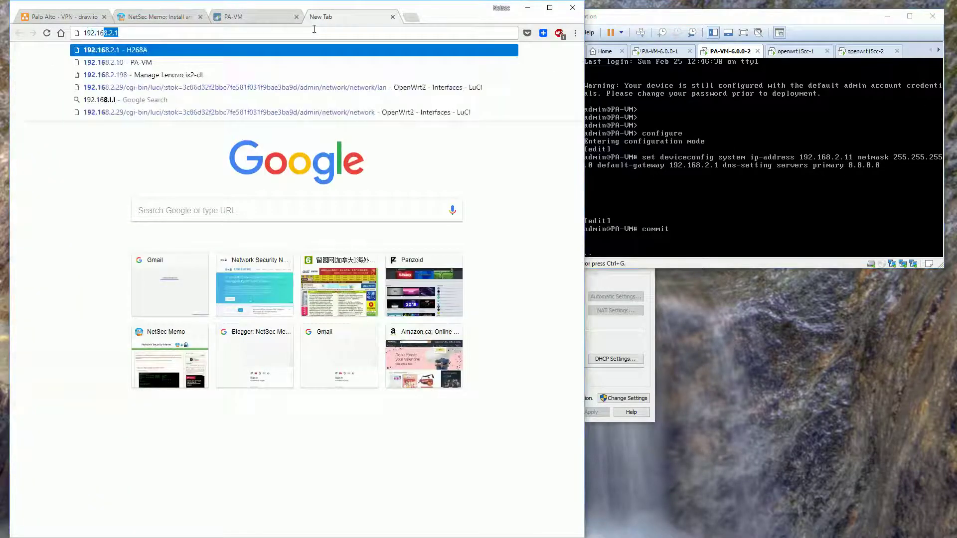
key("Return")
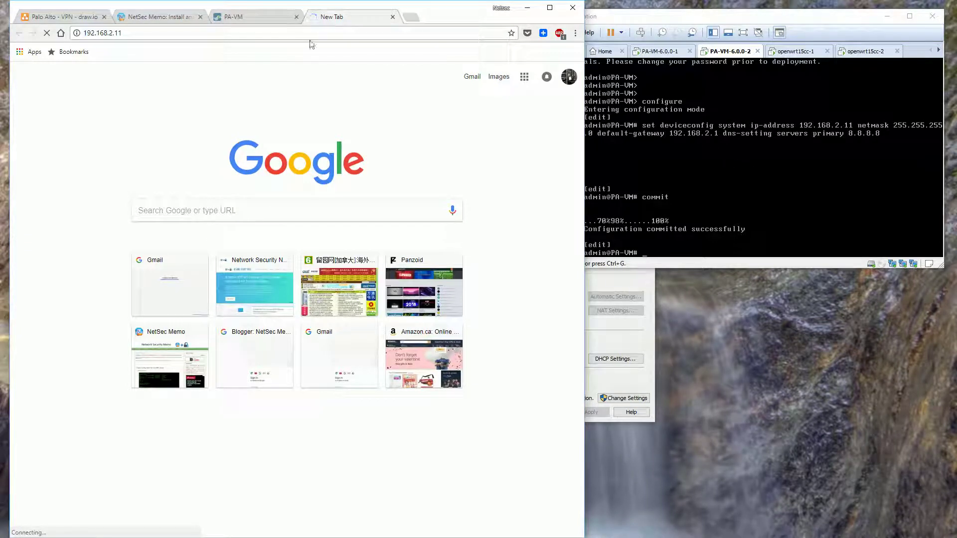
left_click(309, 36)
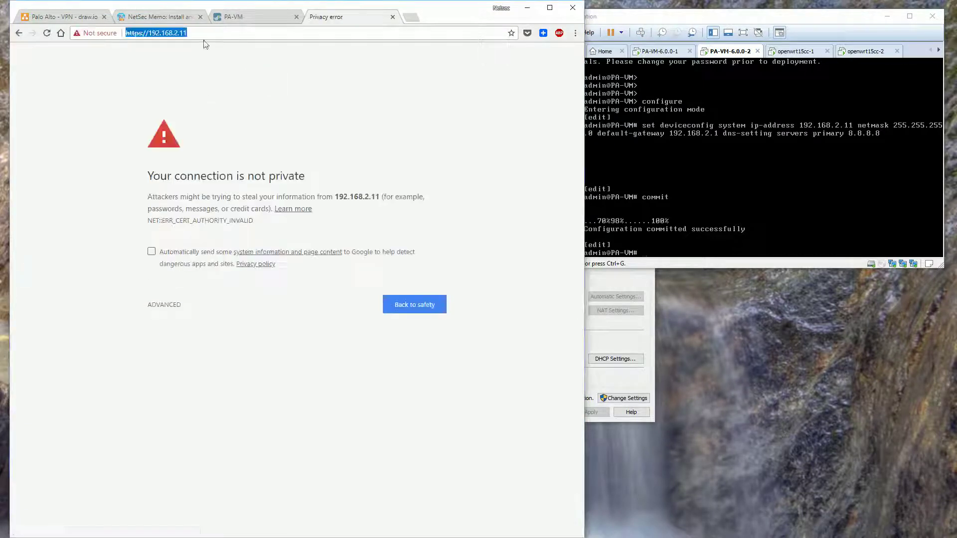
left_click(233, 16)
key("ctrl+Tab")
left_click(164, 305)
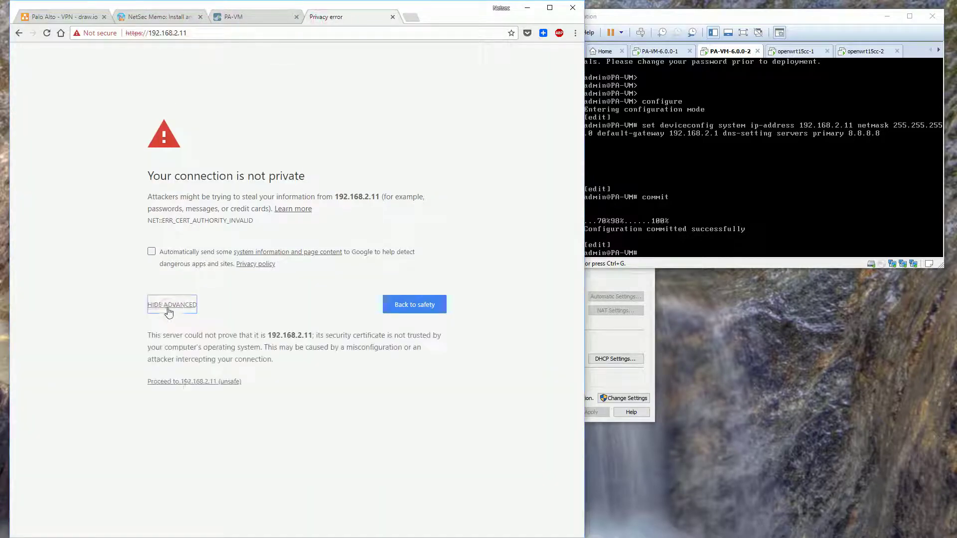
left_click(187, 383)
type("ad")
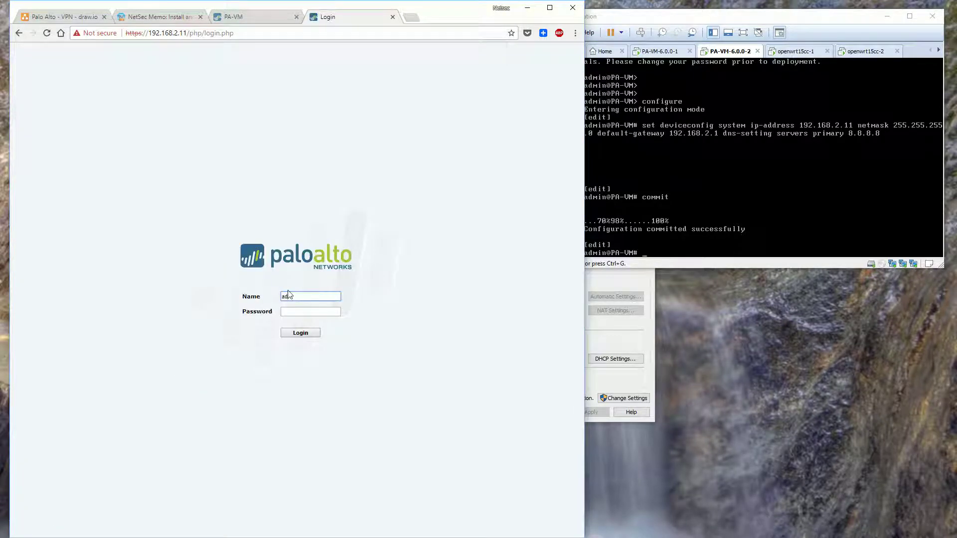
type("min")
key("Tab")
Finish signing in and open the Device Setup management settings
type("a")
key("Return")
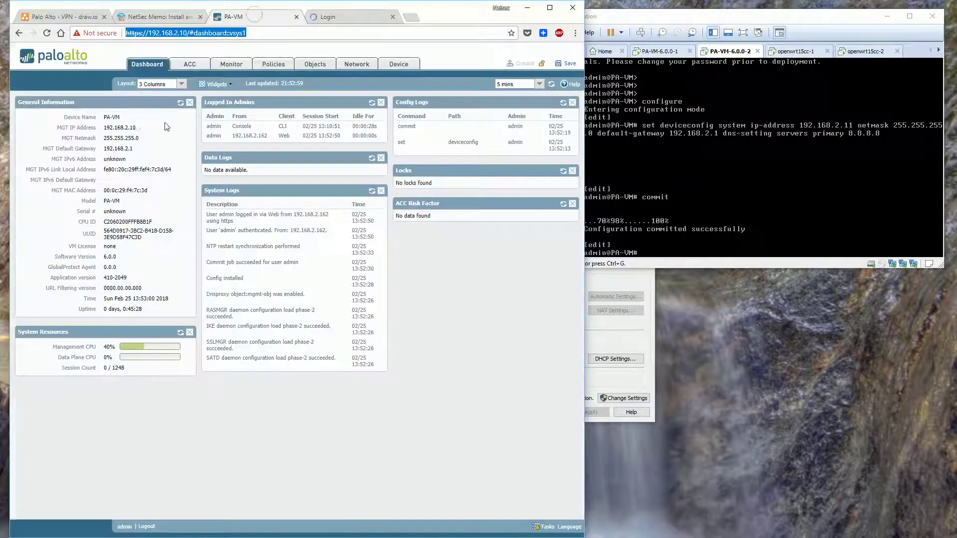
left_click(399, 64)
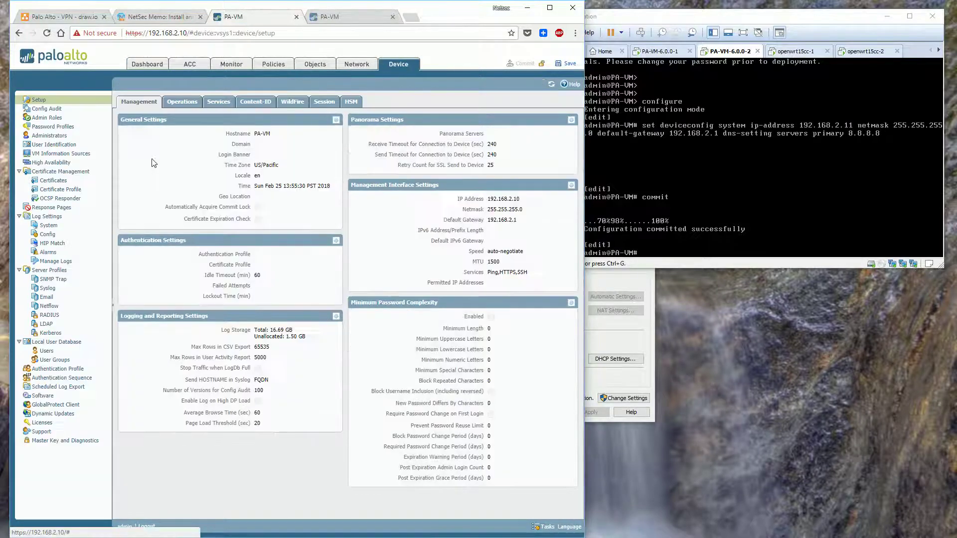
key("ctrl+plus")
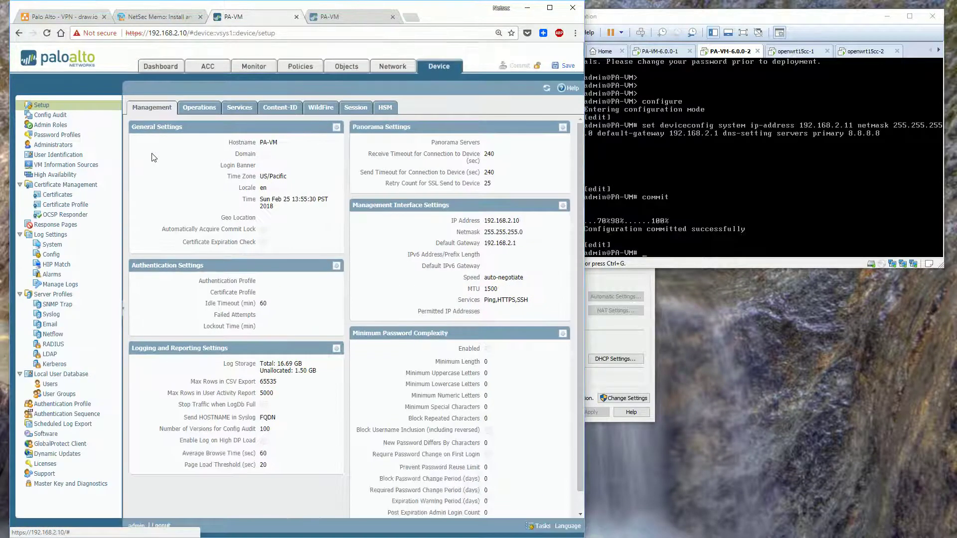
key("ctrl+minus")
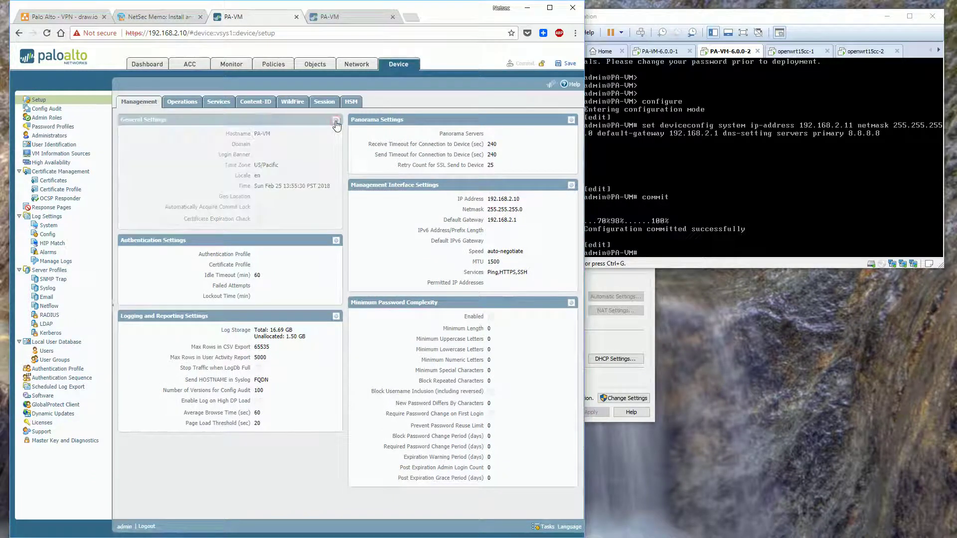
Set the hostname to PA-VM-1 in General Settings and confirm the commit
left_click(335, 120)
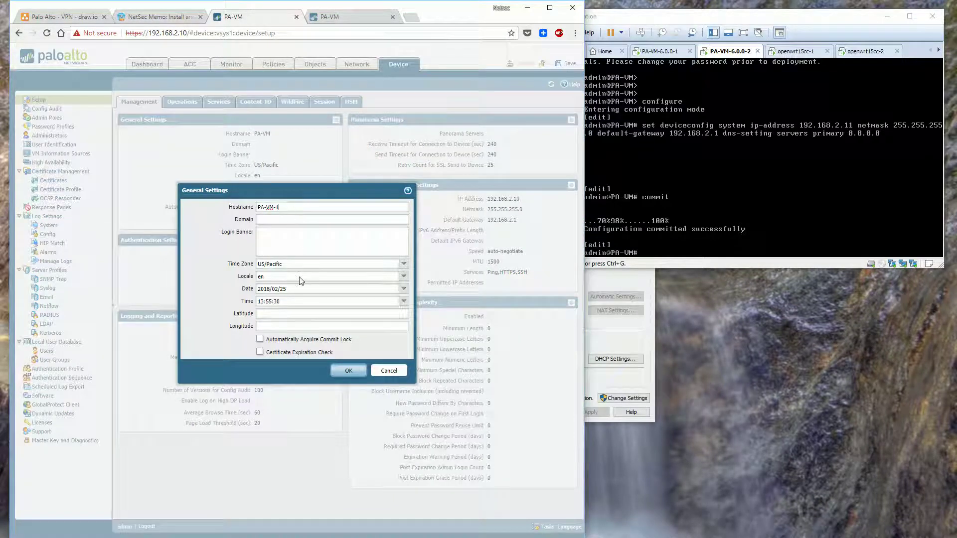
left_click(349, 371)
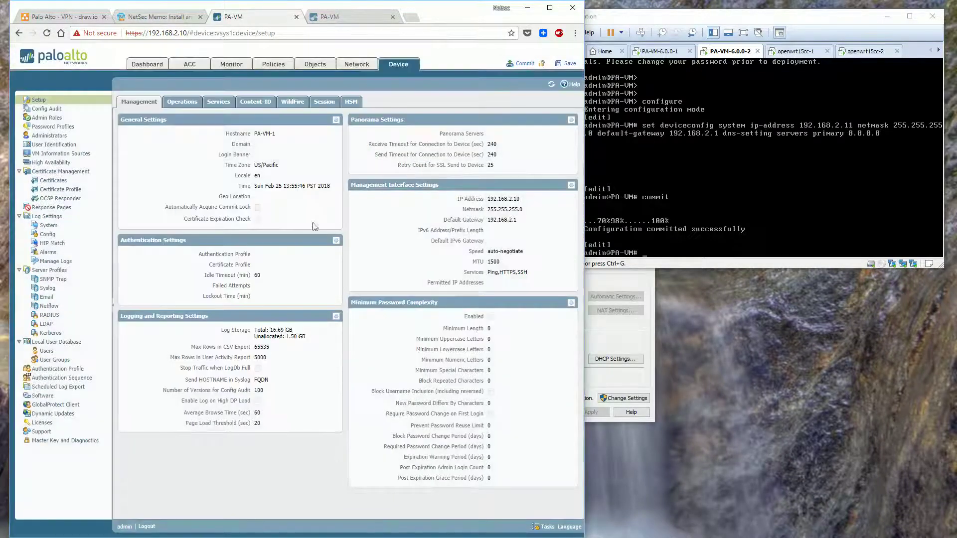
left_click(525, 64)
left_click(330, 324)
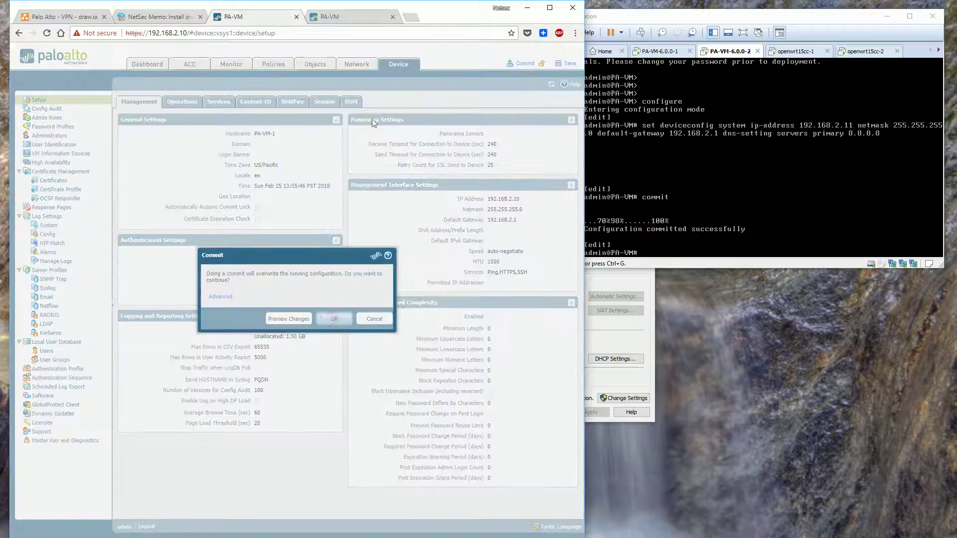
left_click(347, 20)
Set the second firewall's hostname to PA-VM-2 in General Settings
left_click(389, 66)
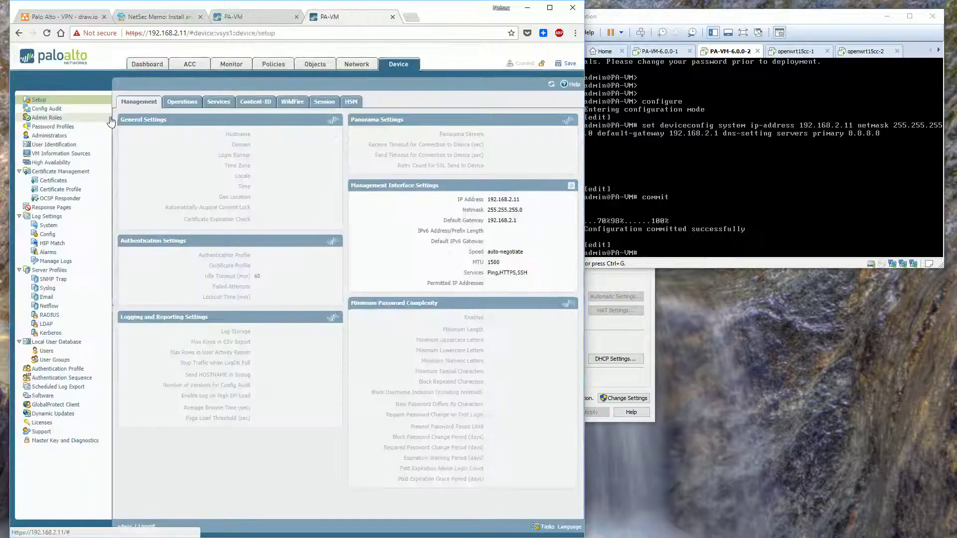
left_click(336, 120)
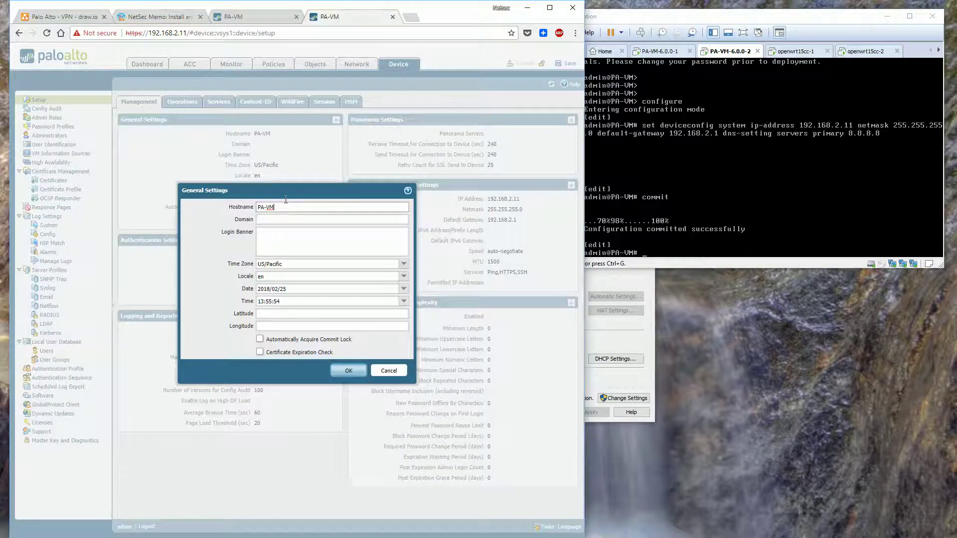
left_click(342, 371)
Commit the change after previewing the pending changes and allowing the blocked pop-up
left_click(524, 64)
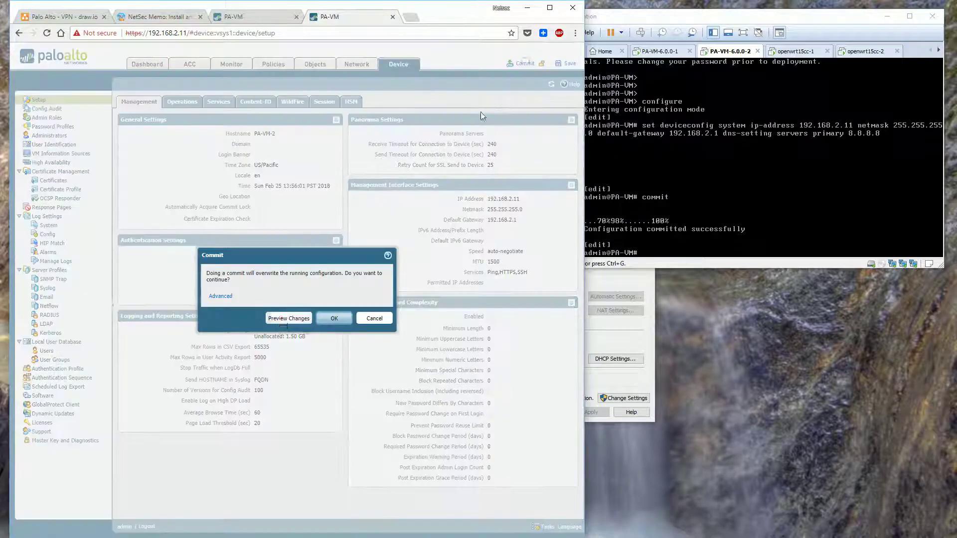
left_click(282, 316)
left_click(323, 308)
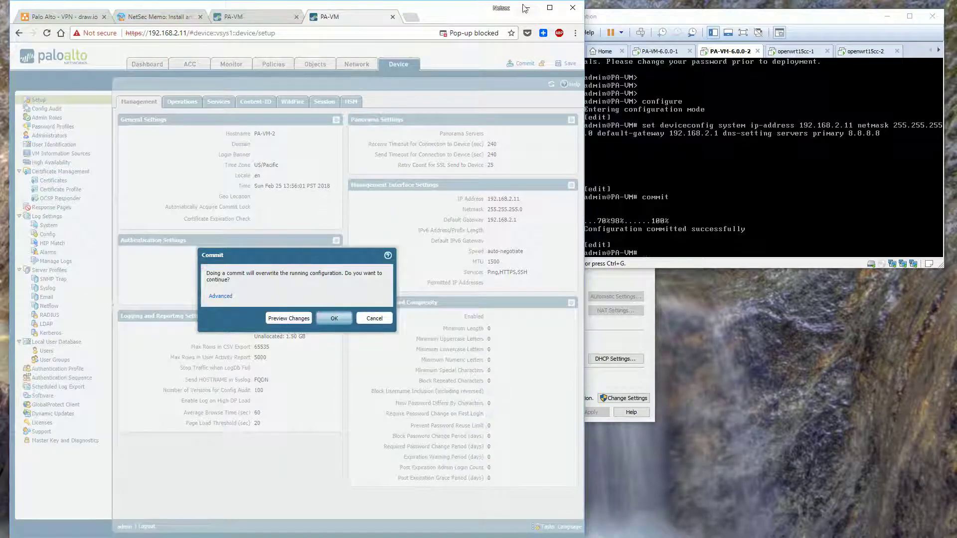
left_click(480, 33)
left_click(297, 78)
left_click(429, 45)
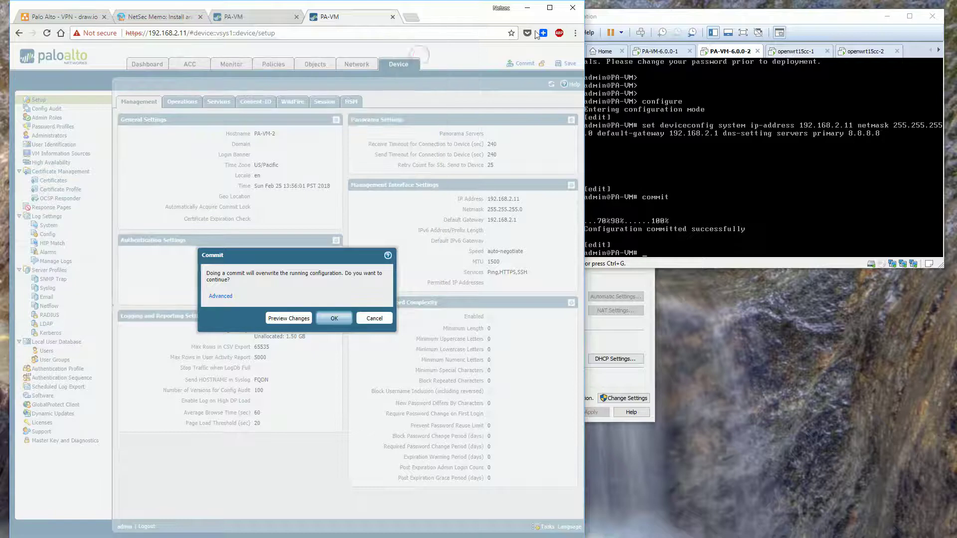
left_click(288, 317)
left_click(323, 309)
left_click(486, 34)
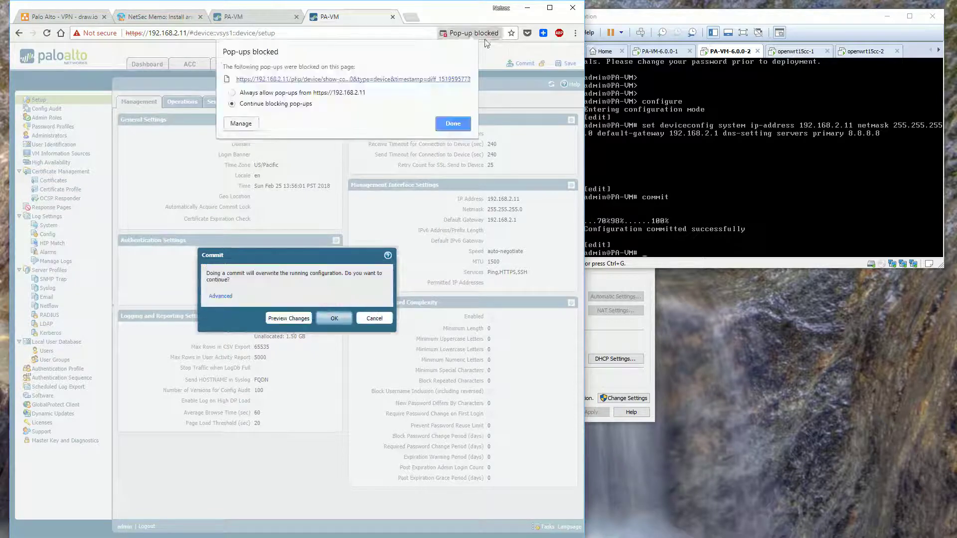
left_click(452, 123)
left_click(334, 318)
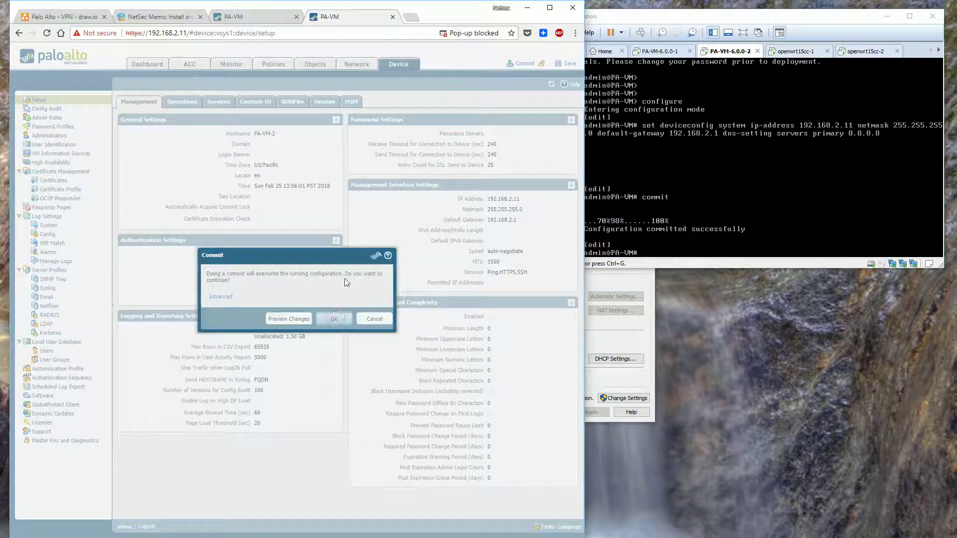
Verify the new hostname on the VM consoles and close the commit result
left_click(634, 192)
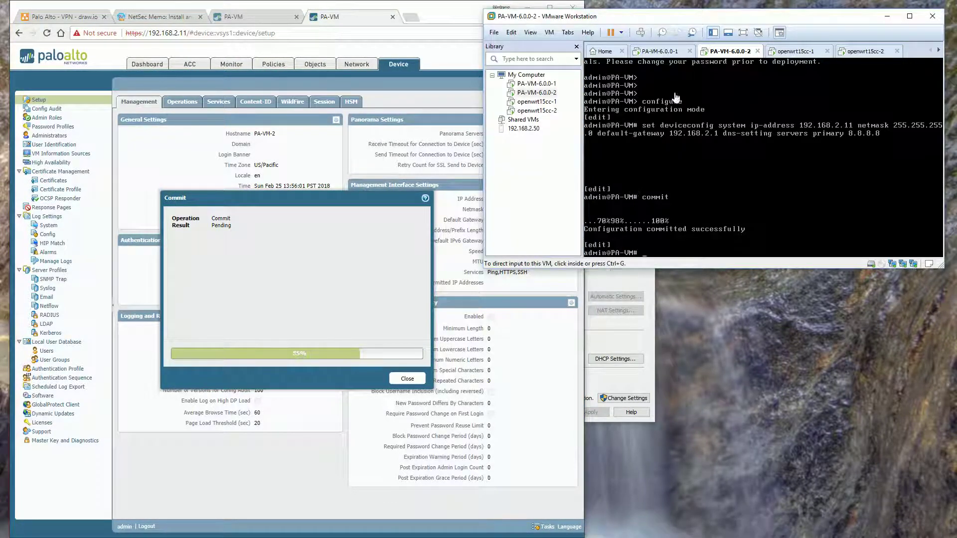
left_click(662, 51)
key("Return")
key("Return")
key("Return")
key("Return")
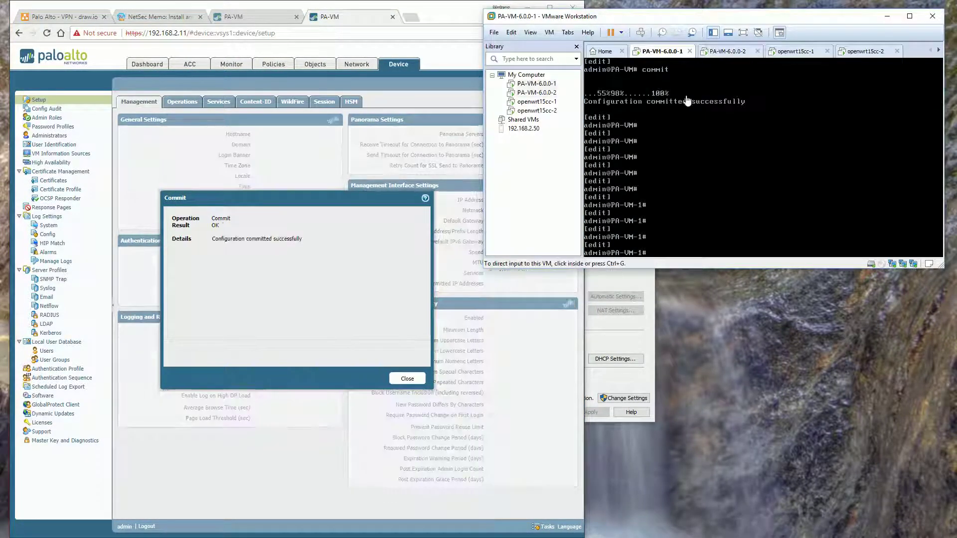
key("ctrl+Tab")
key("Return")
key("Return")
key("Return")
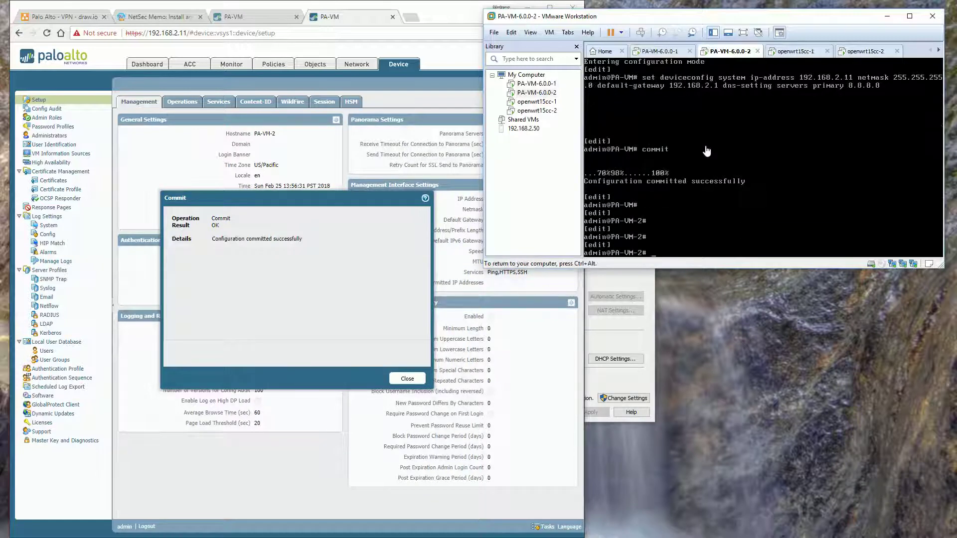
left_click(406, 378)
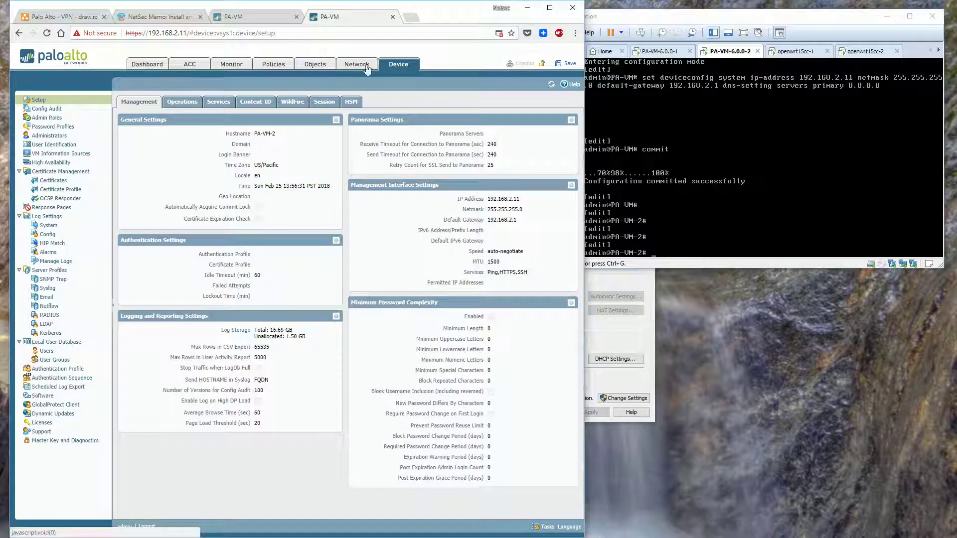
Open Network > Interfaces and maximize the browser window
left_click(329, 66)
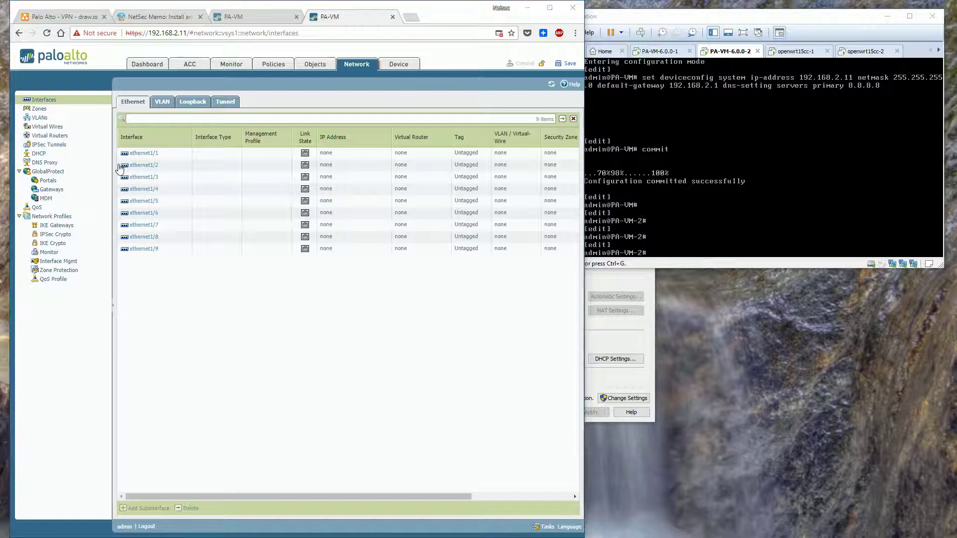
left_click_drag(167, 6, 157, 0)
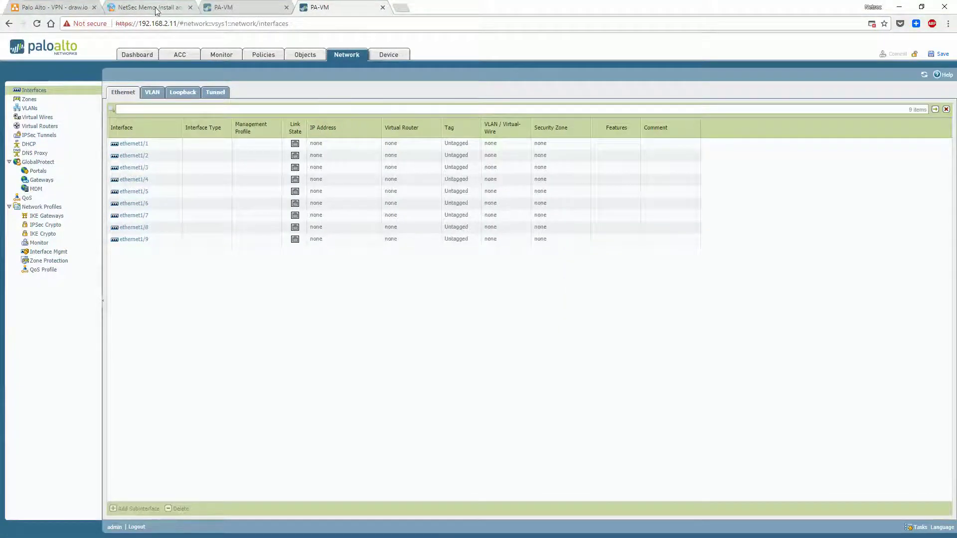
left_click(82, 7)
left_click_drag(497, 497, 430, 496)
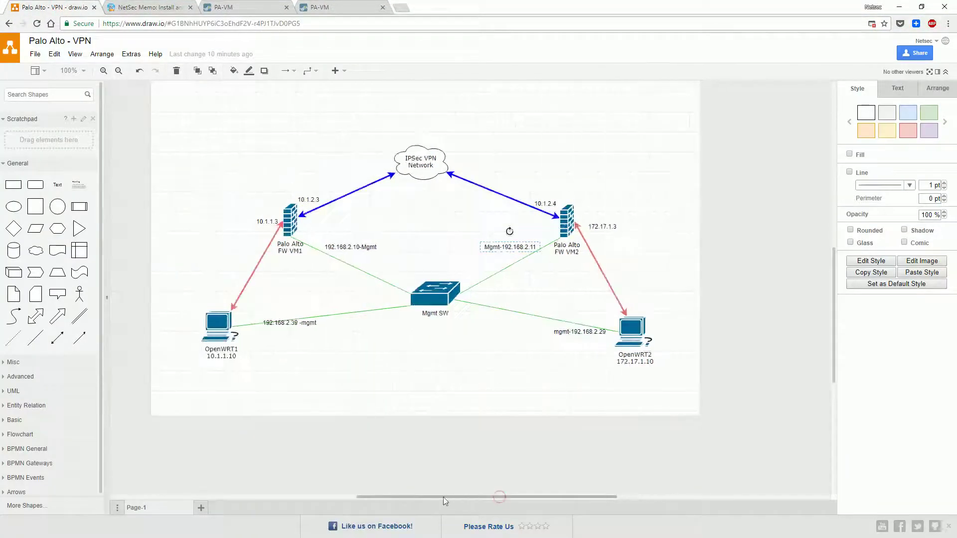
Fit the network diagram, inspect the FW VM1–OpenWRT1 link, then return to PA-VM-1
left_click(200, 124)
key("ctrl+shift+h")
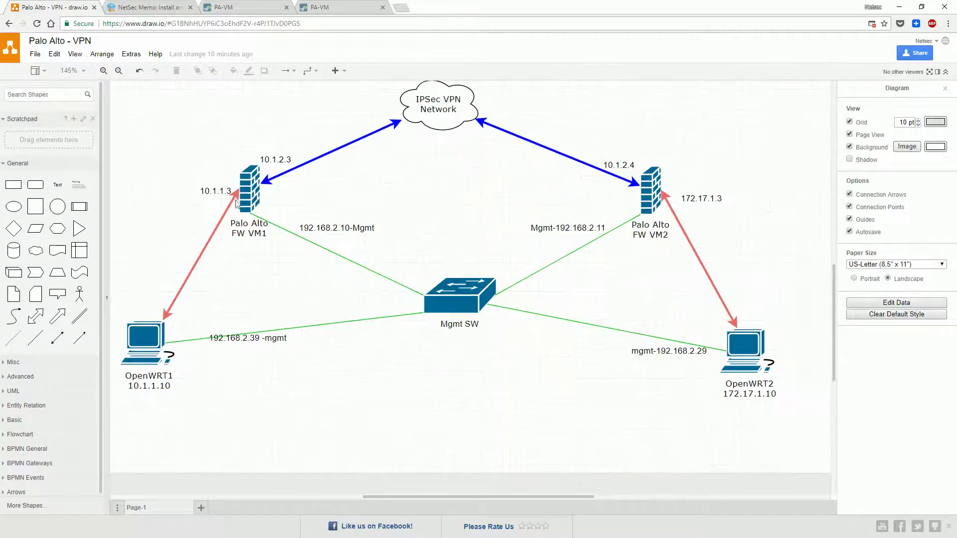
left_click(225, 213)
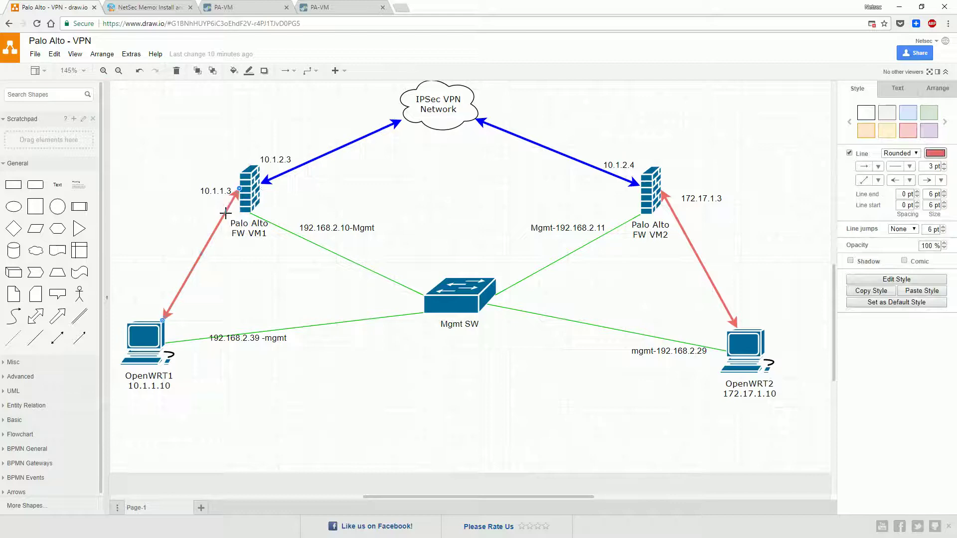
left_click(261, 8)
left_click(398, 367)
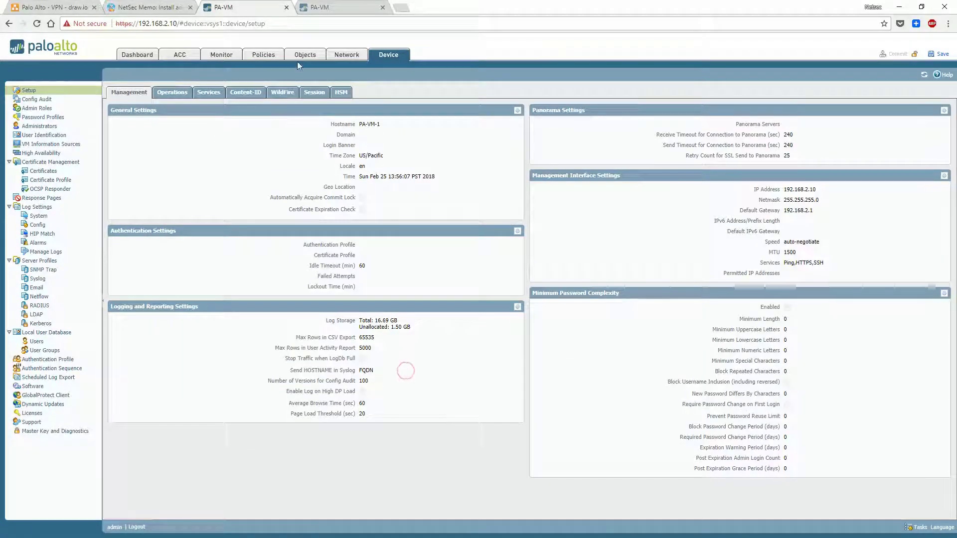
Make ethernet1/1 a Layer3 interface with IPv4 address 10.1.1.3/24
left_click(341, 55)
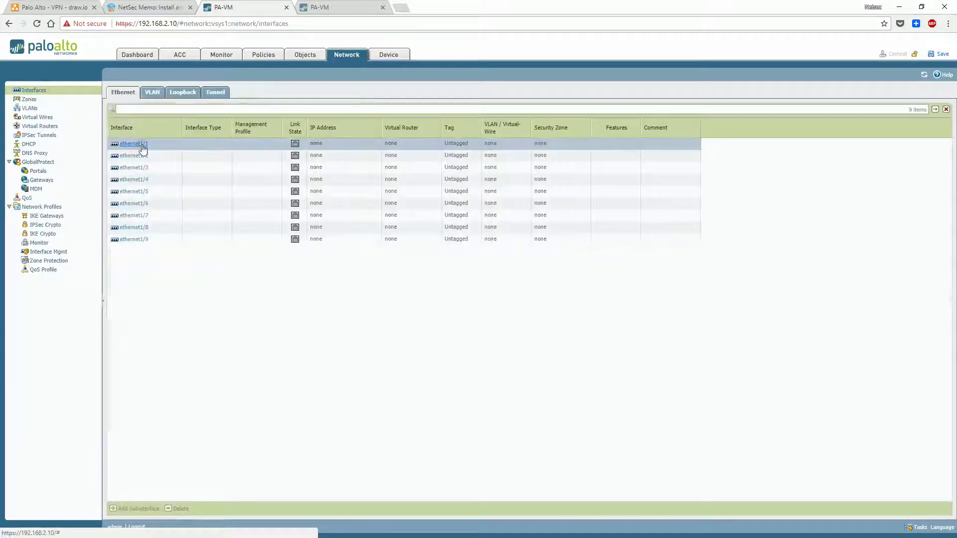
left_click(136, 144)
left_click(391, 220)
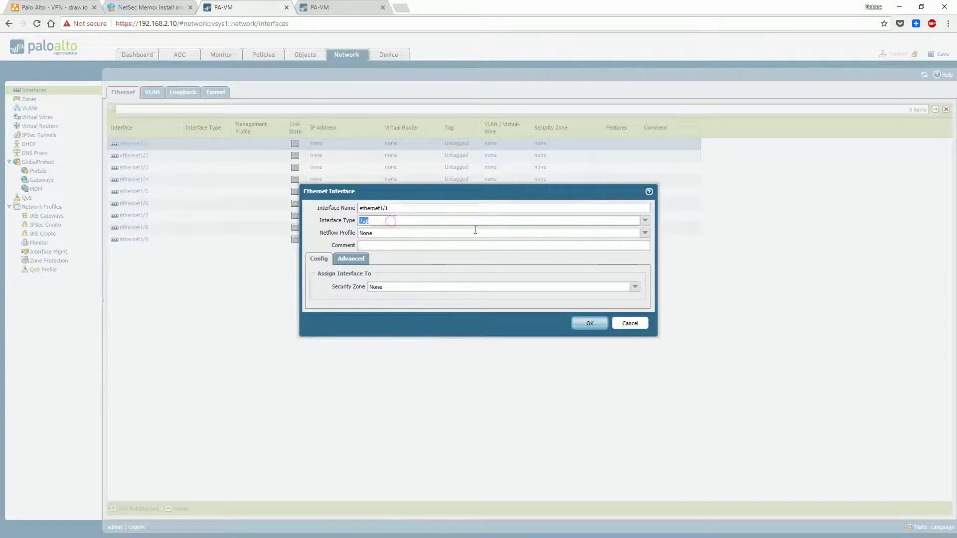
left_click(645, 222)
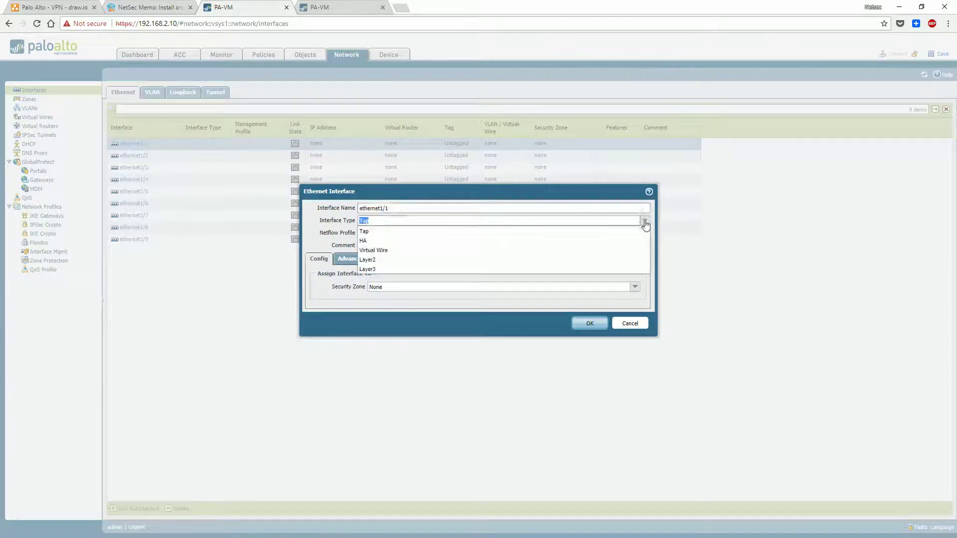
left_click(593, 268)
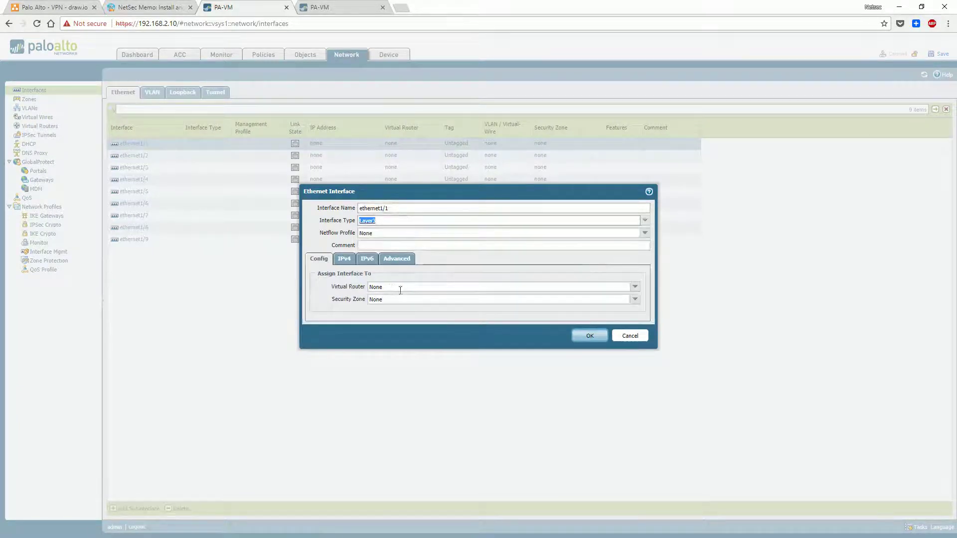
left_click(343, 259)
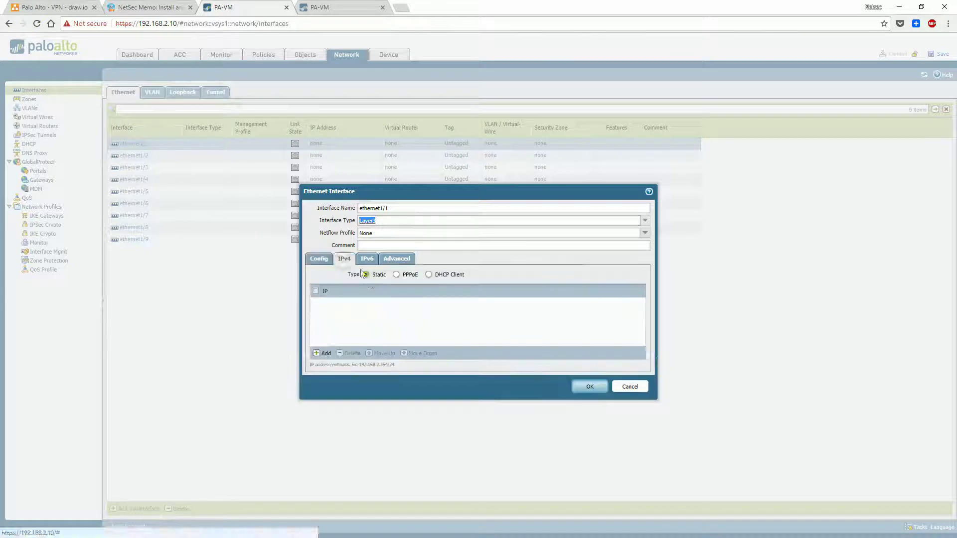
left_click(324, 353)
type("10.1.1.3")
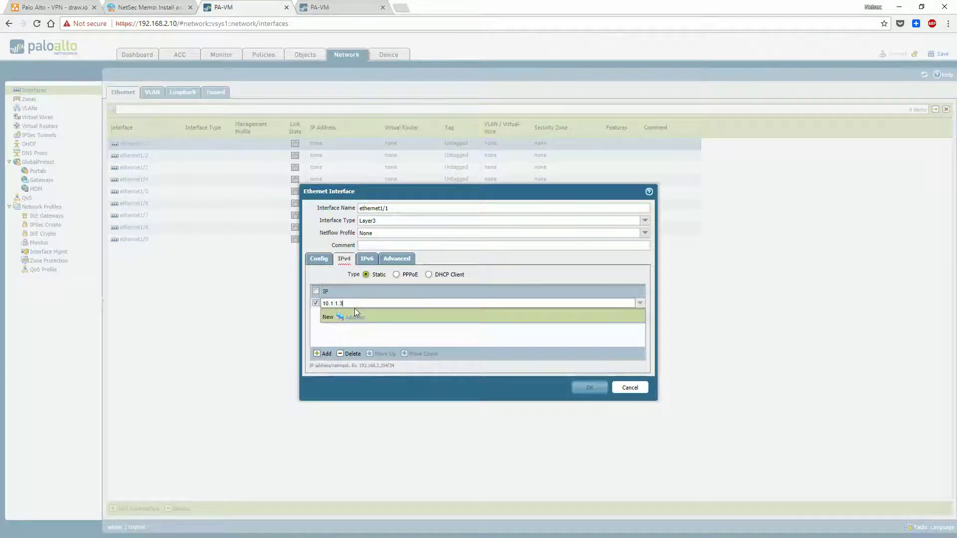
type("/24")
left_click(387, 332)
left_click(579, 391)
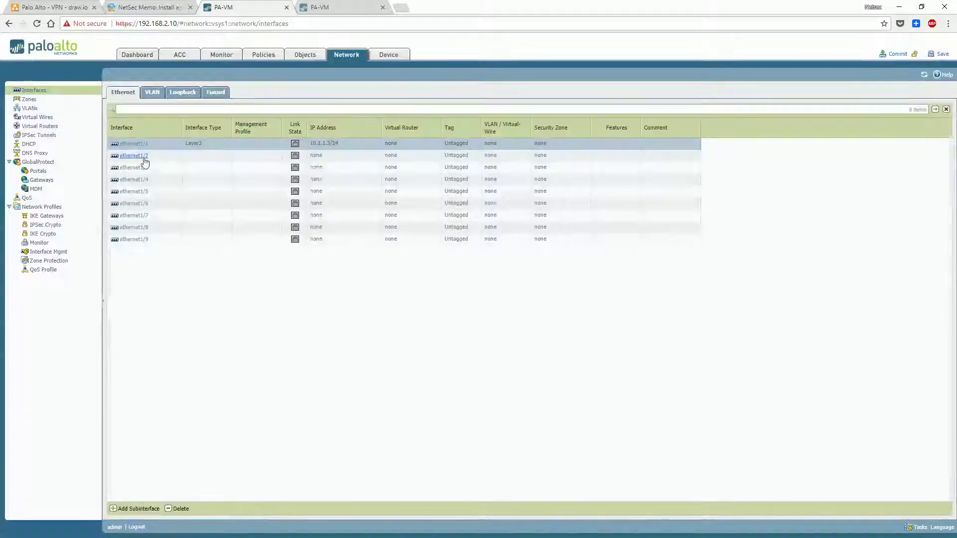
Make ethernet1/2 Layer3 with 10.1.2.3/24 and begin the commit
left_click(142, 156)
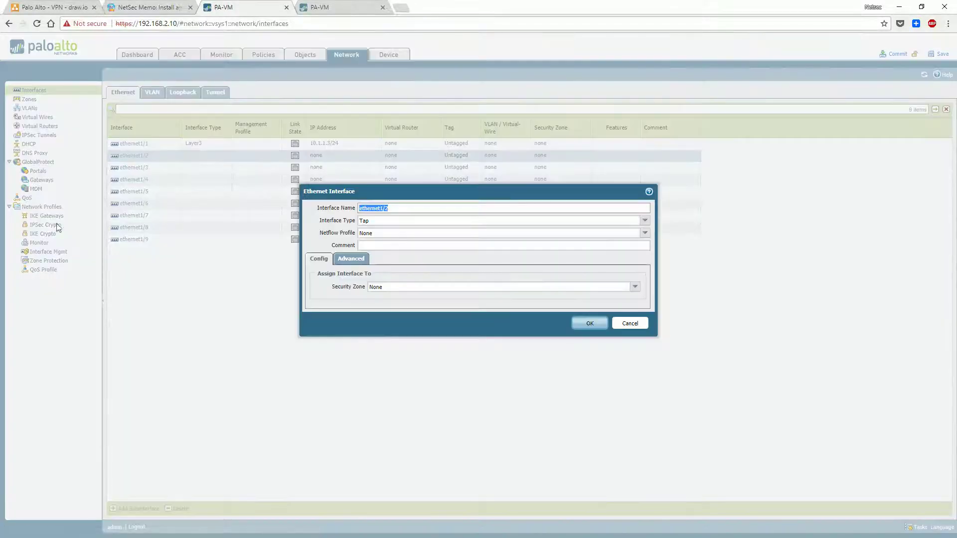
left_click(28, 8)
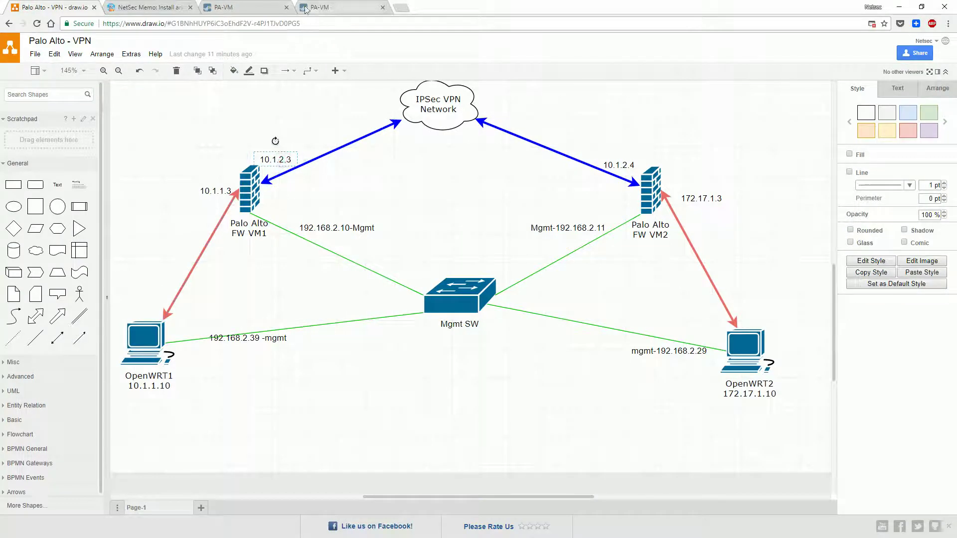
left_click(259, 8)
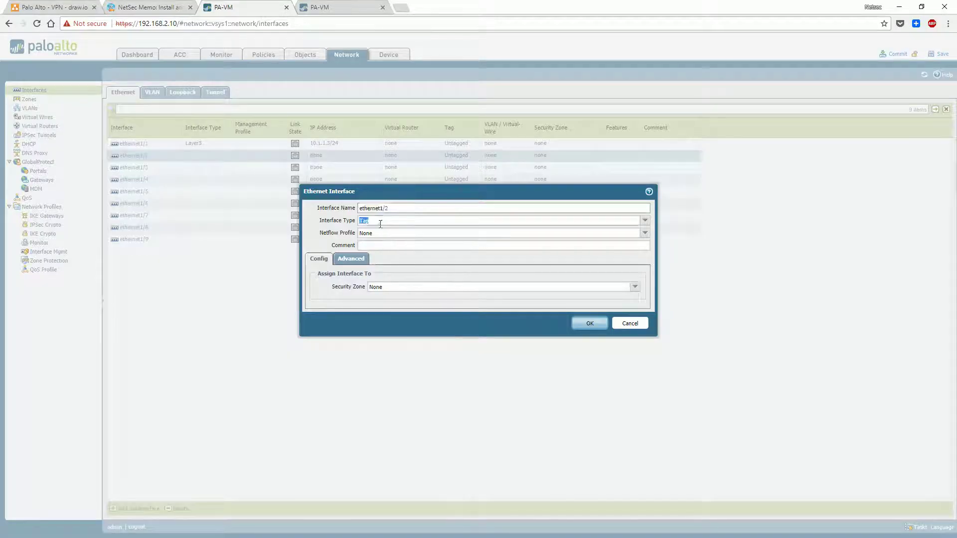
left_click(645, 220)
left_click(466, 273)
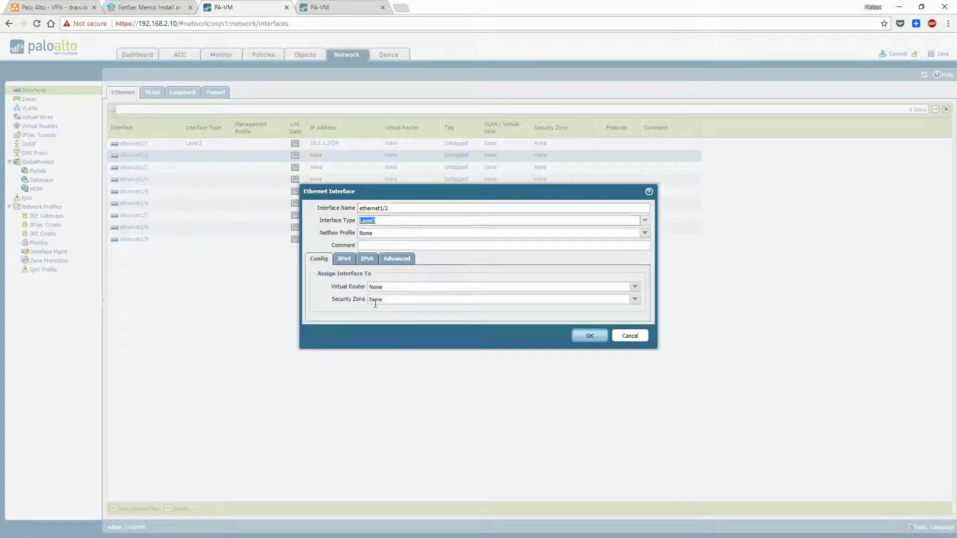
left_click(343, 259)
left_click(328, 354)
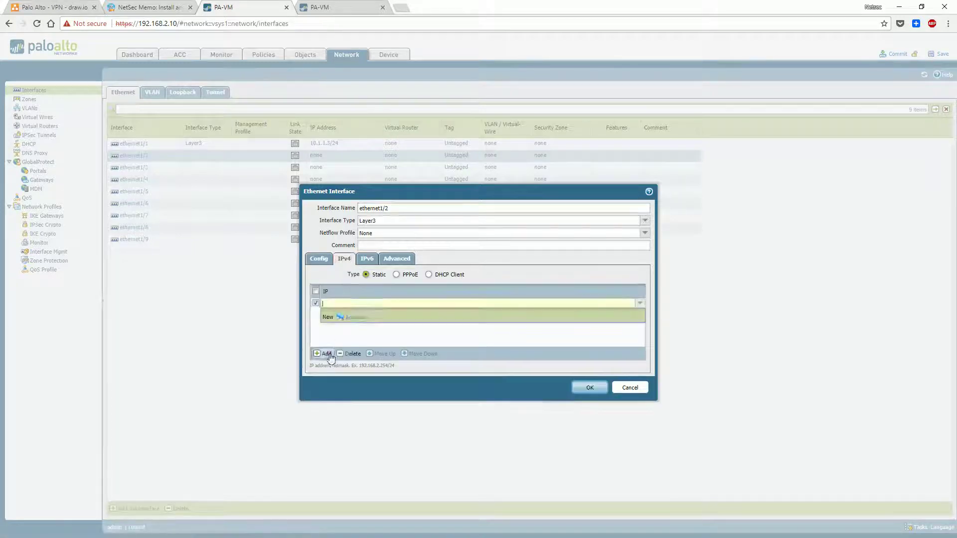
type("10.1.2.")
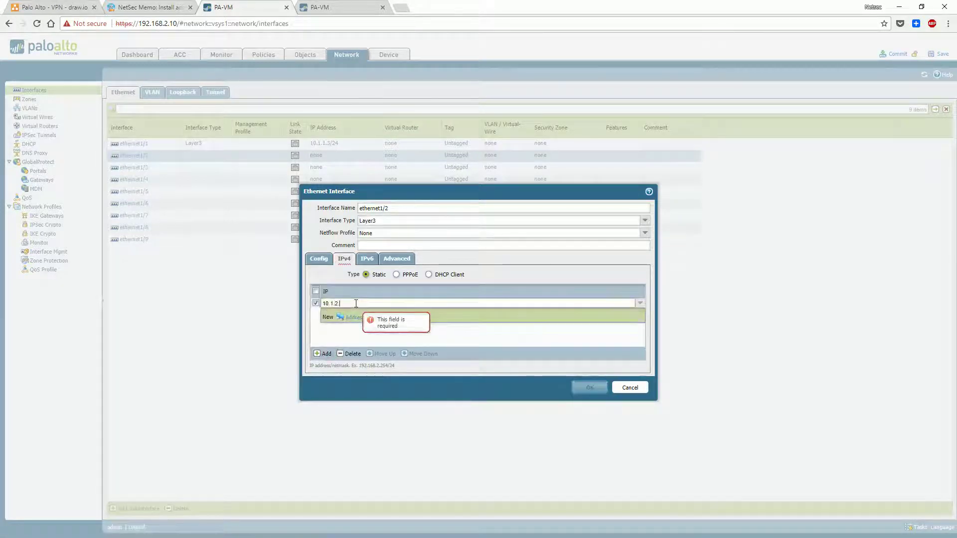
type("3/24")
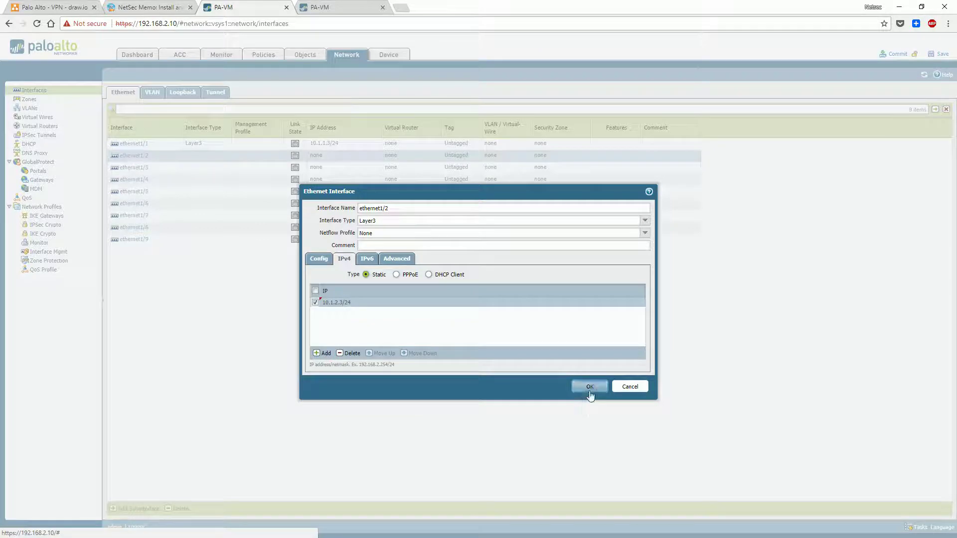
left_click(589, 387)
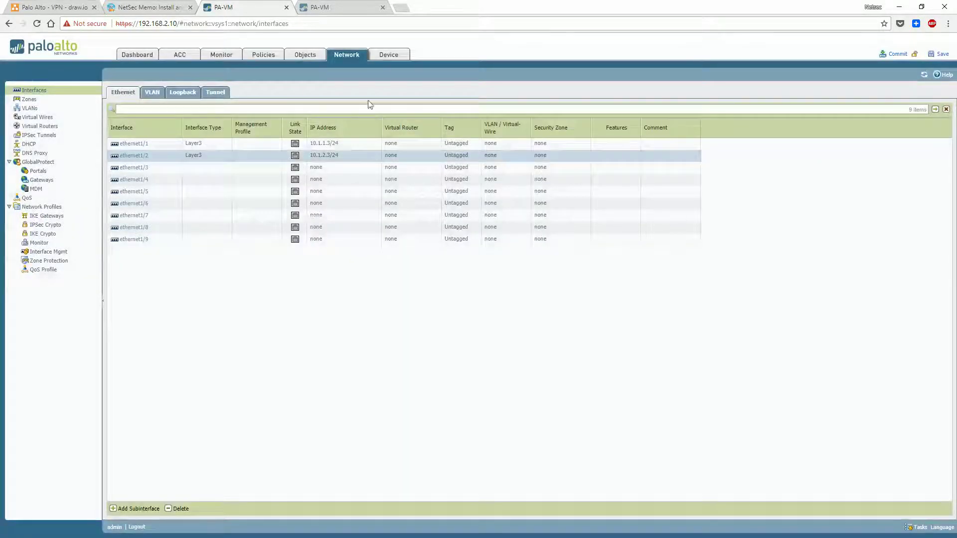
left_click(897, 54)
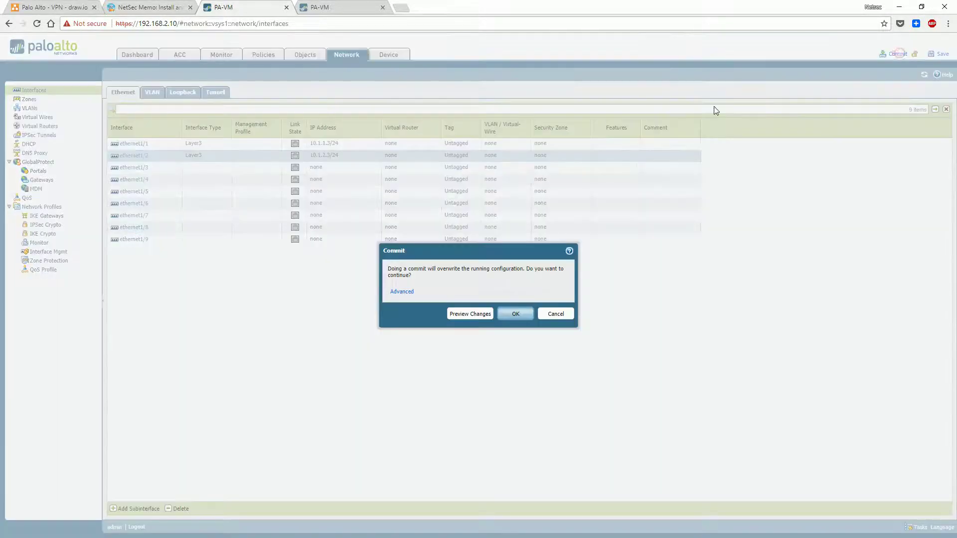
Review the configuration differences, confirm PA-VM-1's commit, and open ethernet1/1 on PA-VM-2
left_click(485, 315)
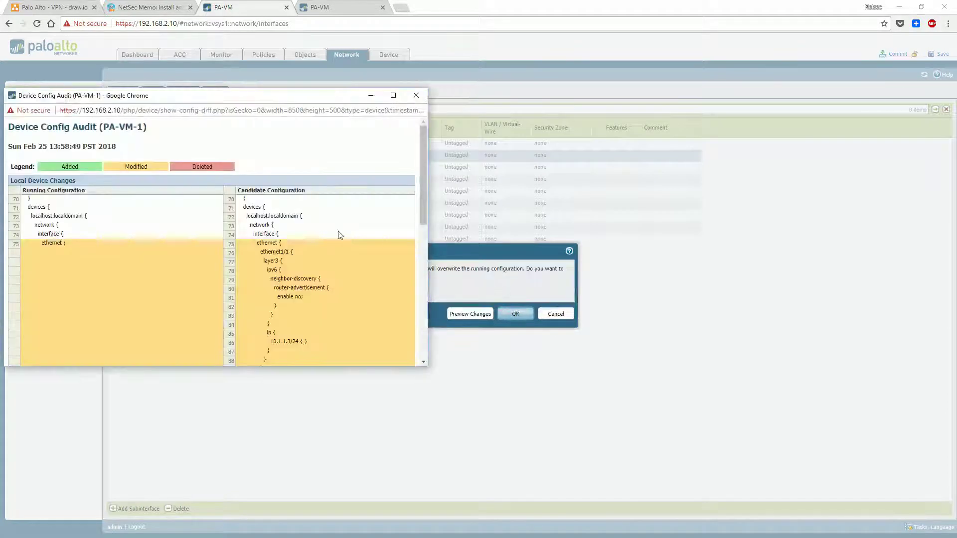
scroll(337, 241, "down", 1)
scroll(294, 207, "down", 5)
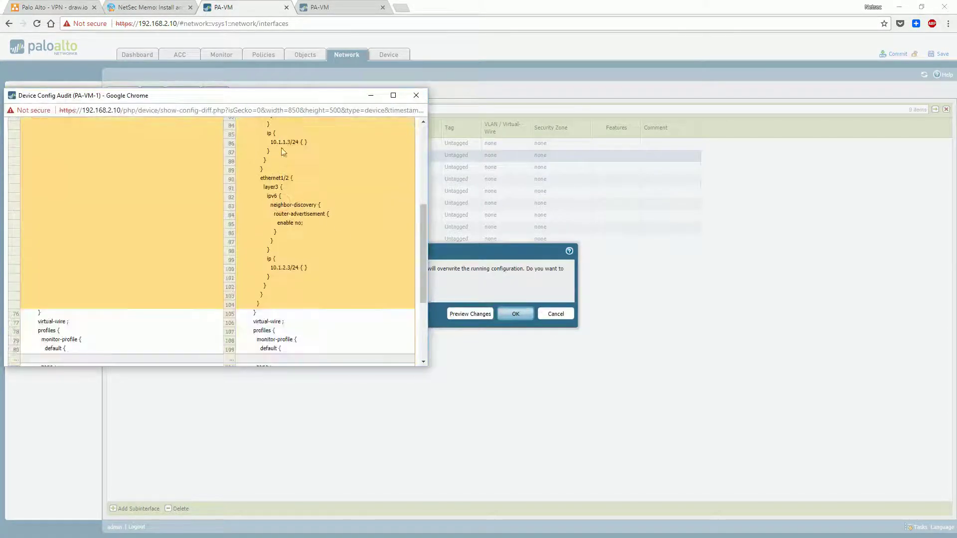
left_click(416, 95)
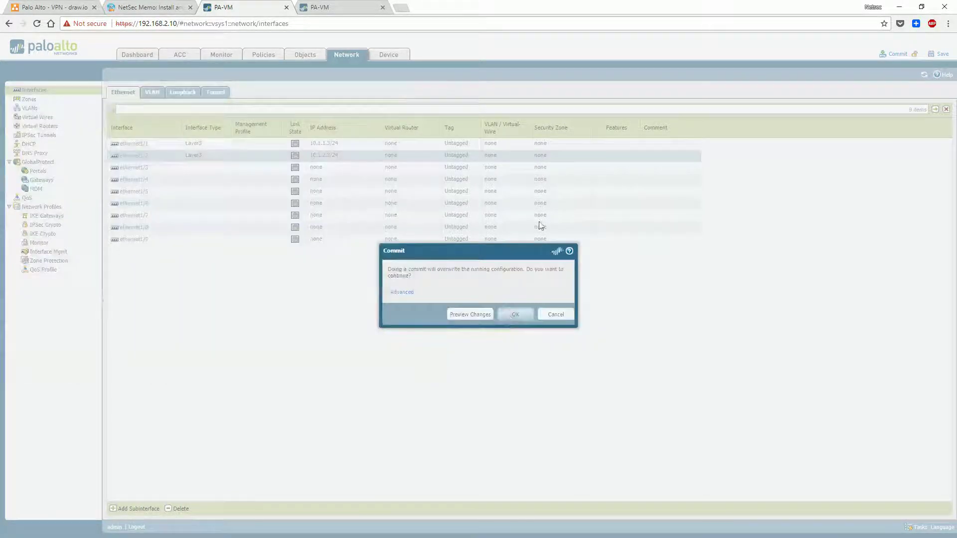
left_click(329, 7)
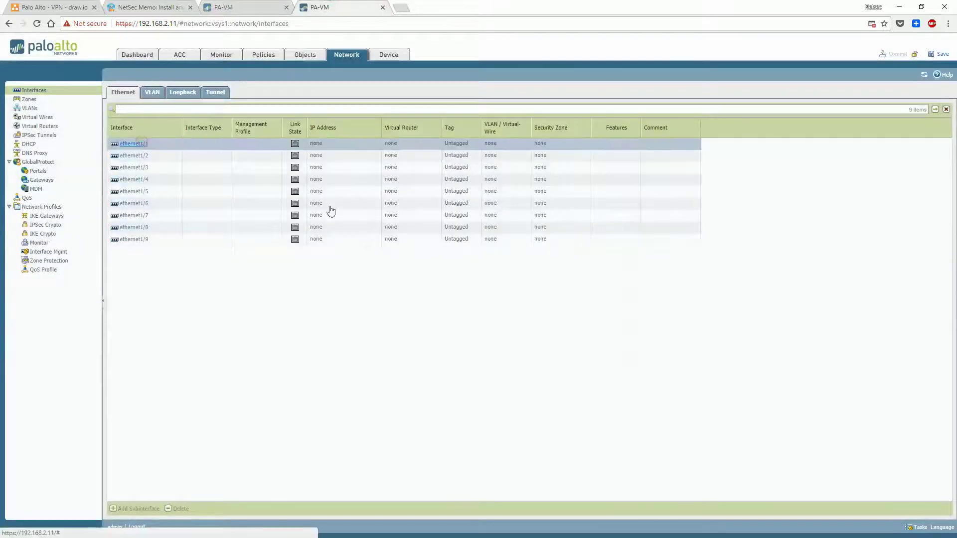
left_click(134, 143)
Make ethernet1/1 Layer3 with 172.17.1.3/24, after closing PA-VM-1's commit result
left_click(381, 222)
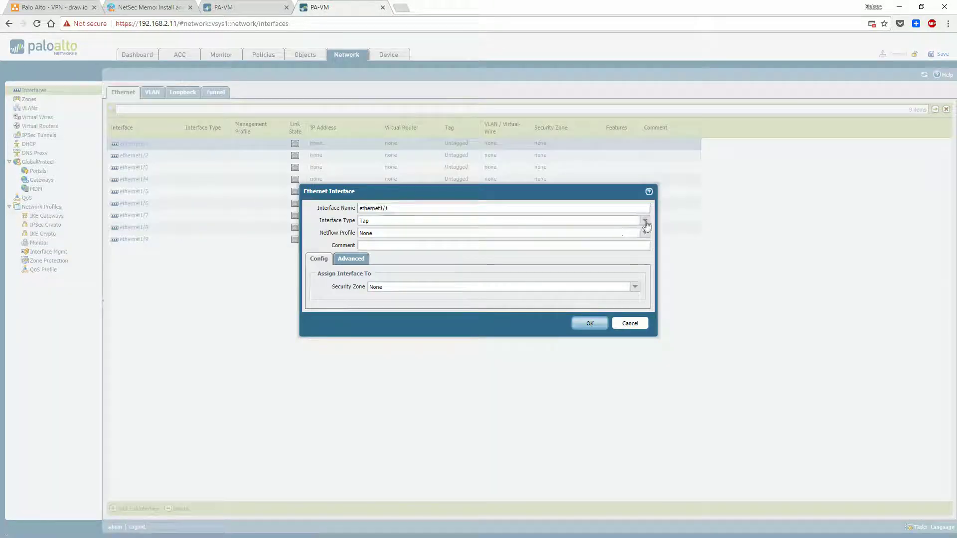
left_click(491, 270)
left_click(344, 258)
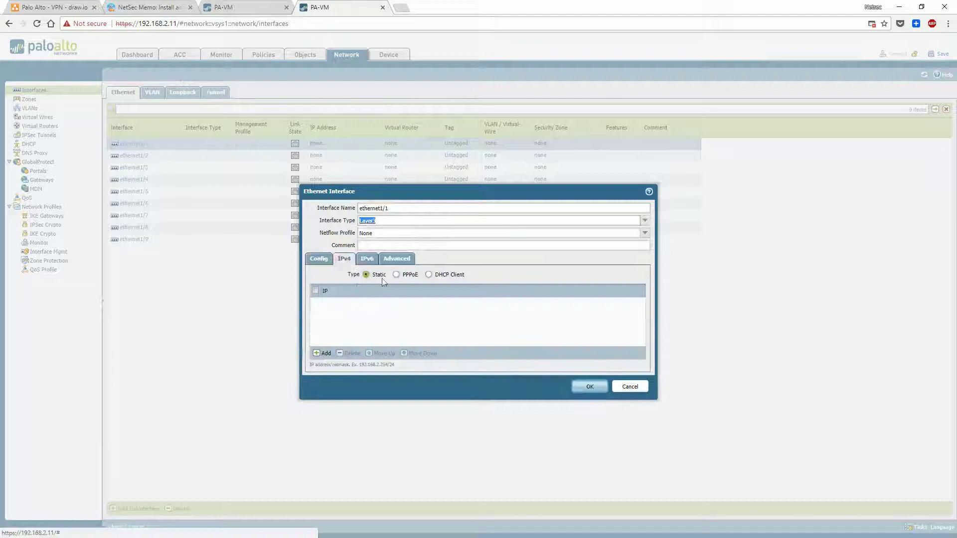
left_click(323, 353)
left_click(72, 6)
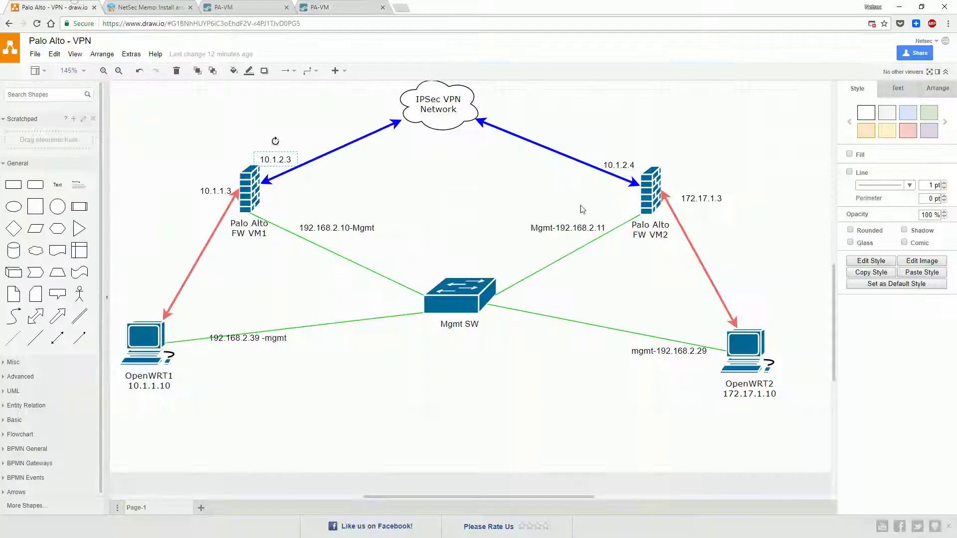
left_click(252, 5)
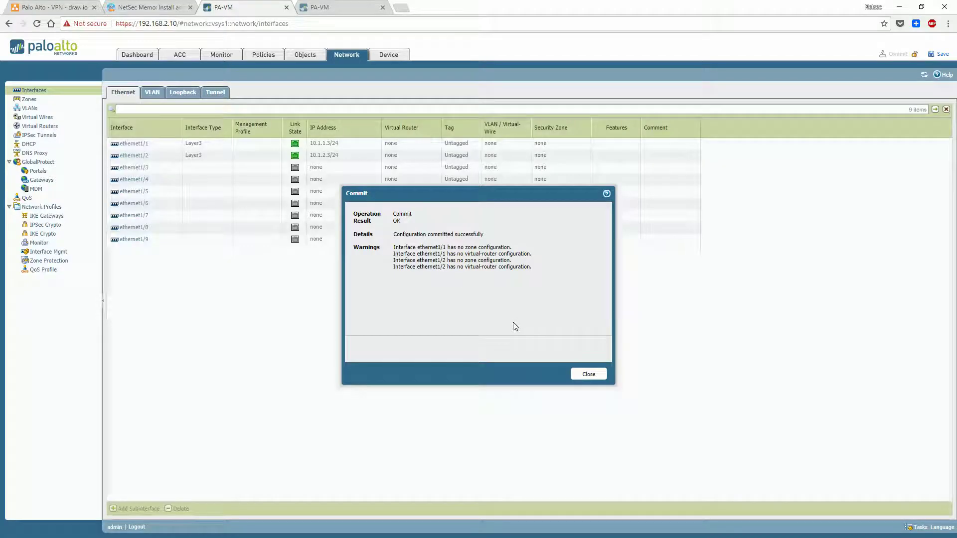
left_click_drag(512, 246, 535, 255)
left_click(588, 374)
left_click(335, 7)
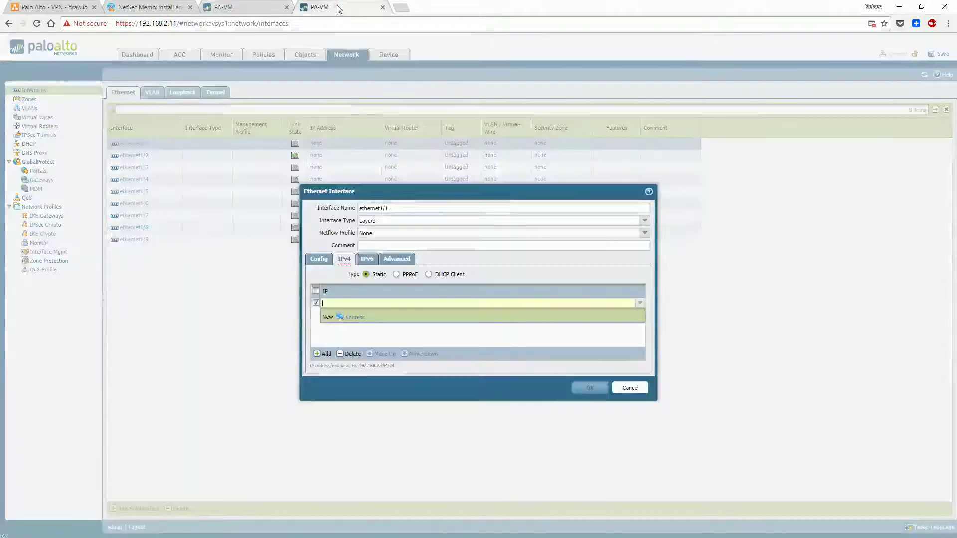
type("172.17.")
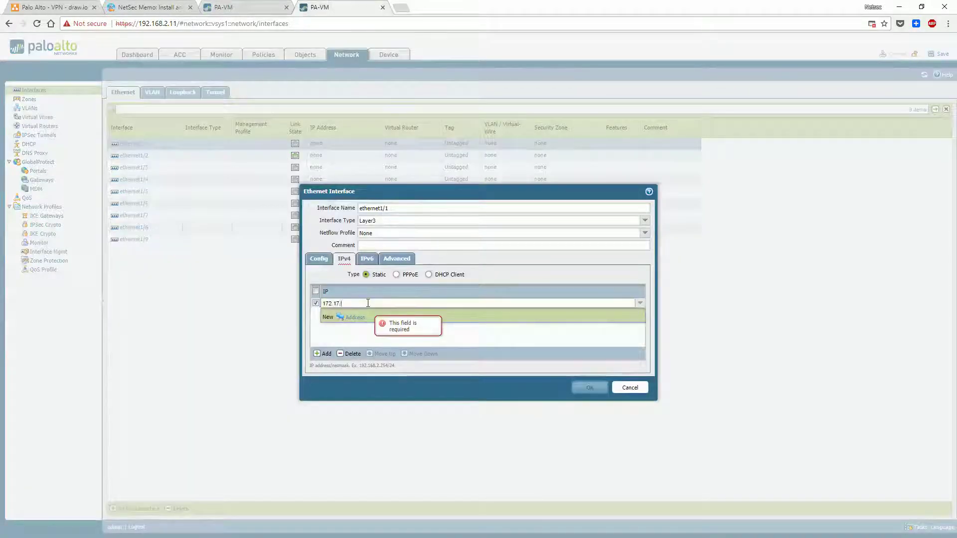
type("1.3/24")
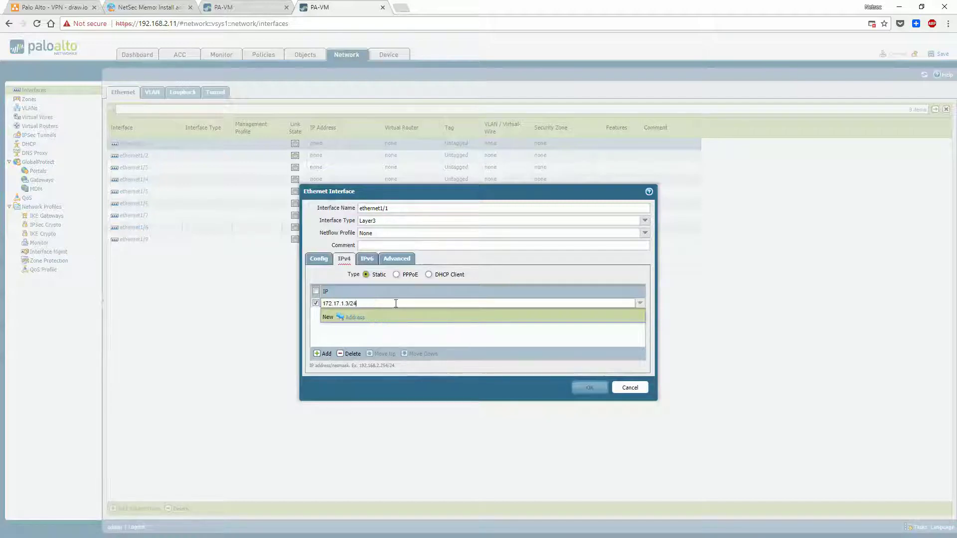
left_click(548, 374)
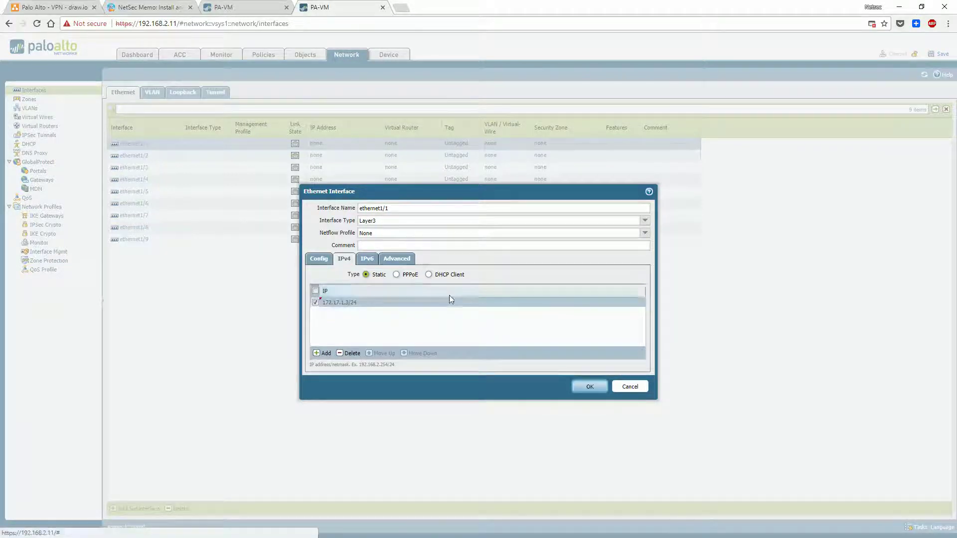
left_click(589, 387)
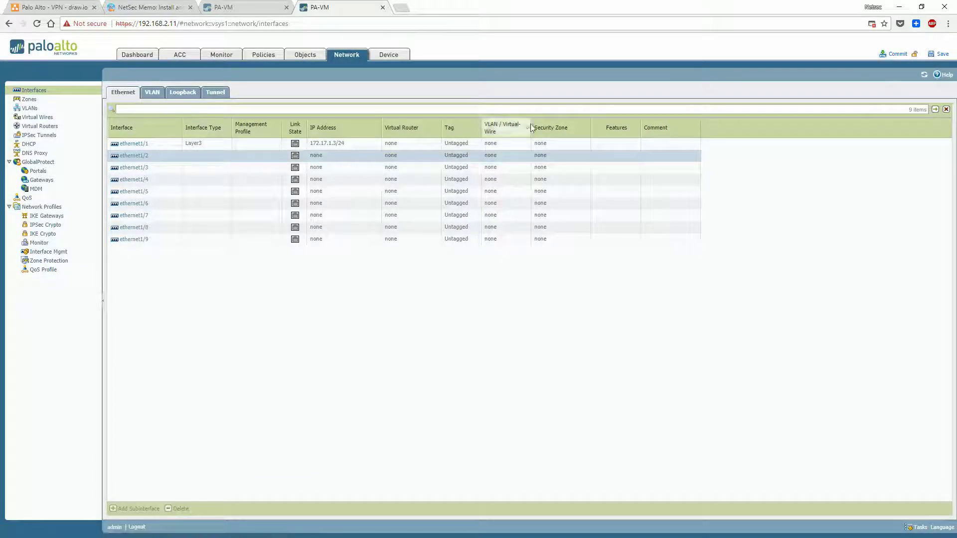
Make ethernet1/2 a Layer3 interface with IPv4 address 10.1.2.4/24
left_click(142, 155)
left_click(645, 220)
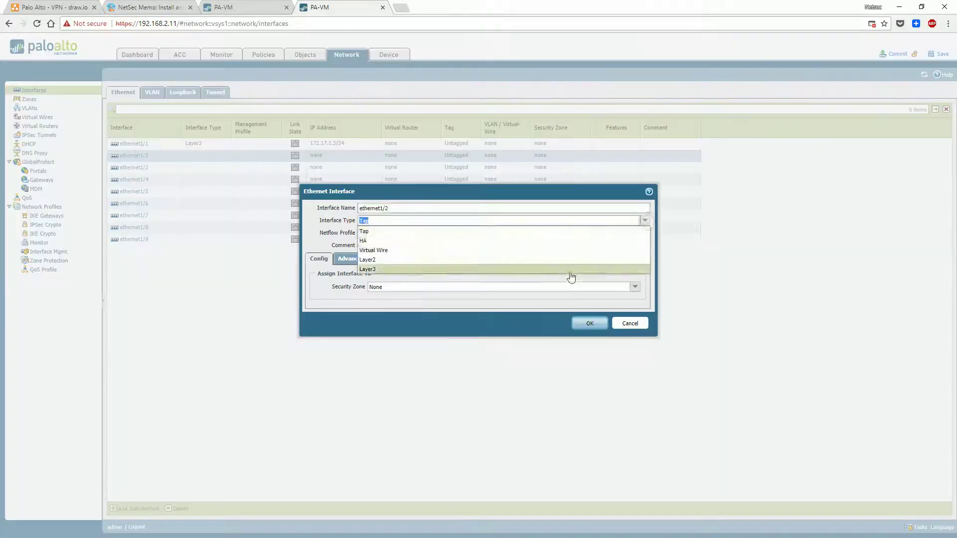
left_click(568, 267)
left_click(348, 265)
left_click(323, 354)
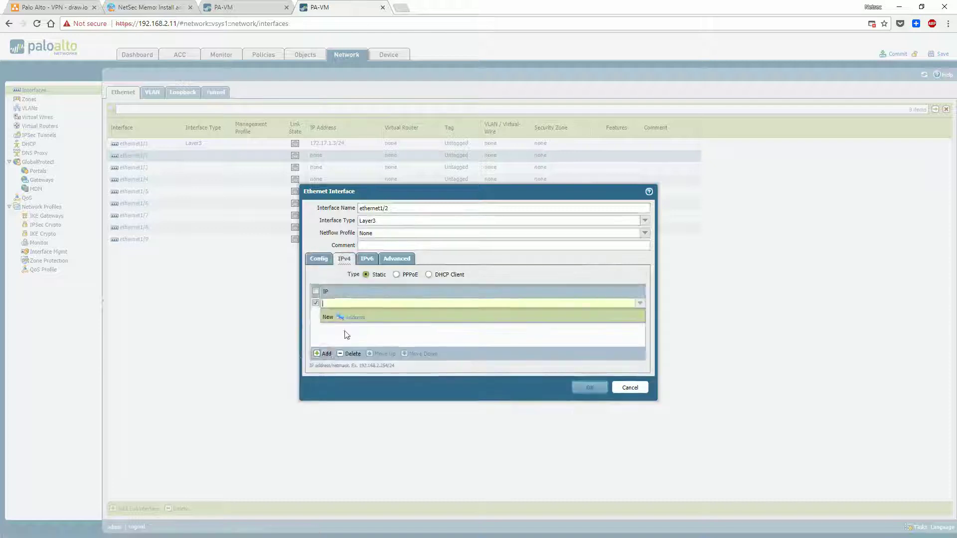
key("ctrl+1")
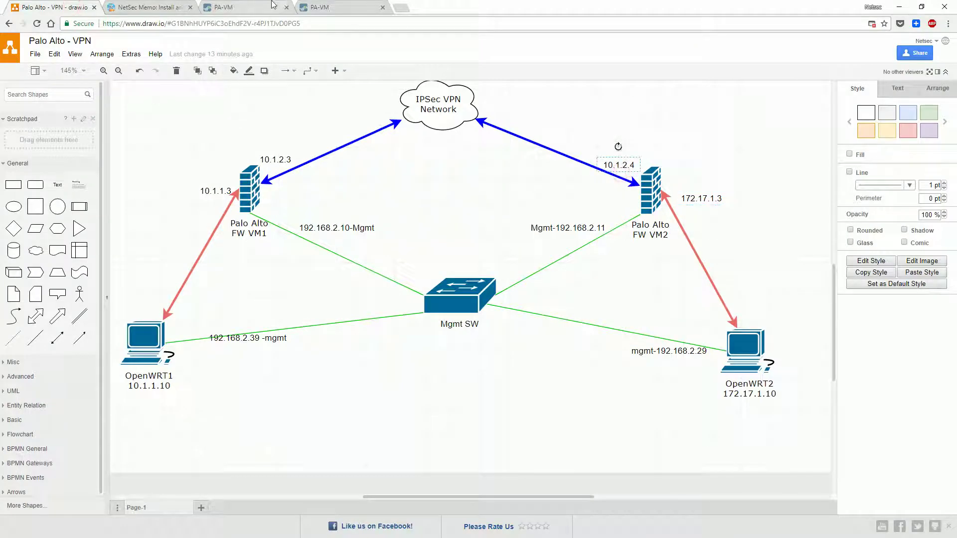
key("ctrl+4")
type("10.1")
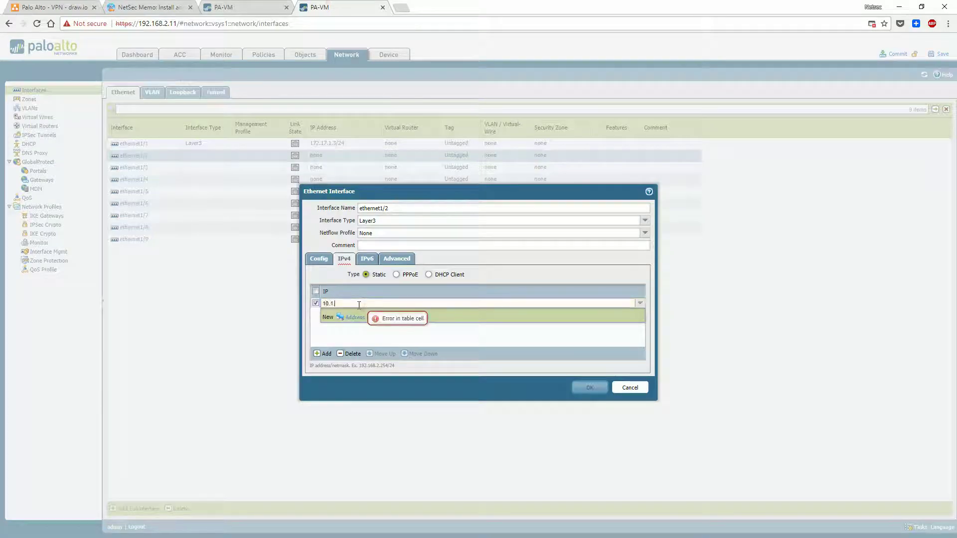
type(".2.4/24")
key("Return")
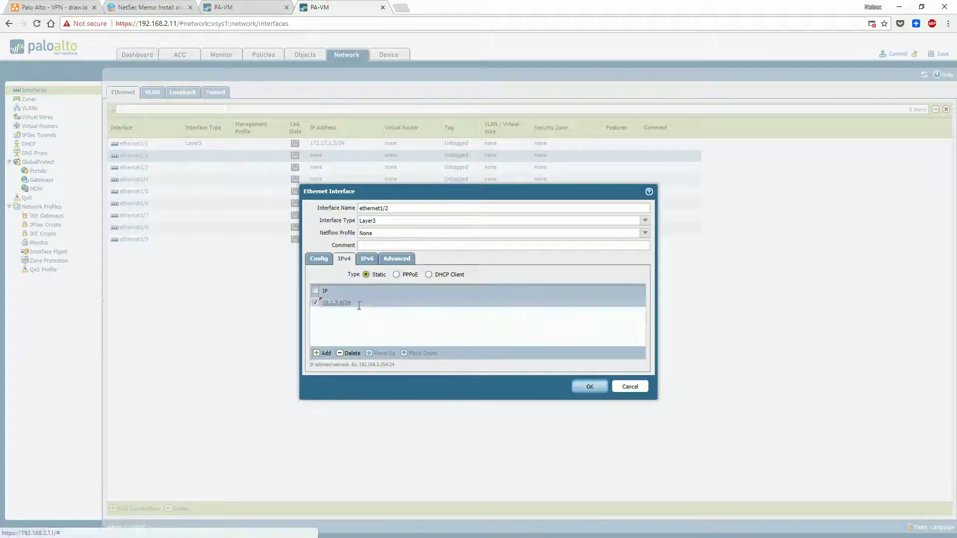
left_click(590, 387)
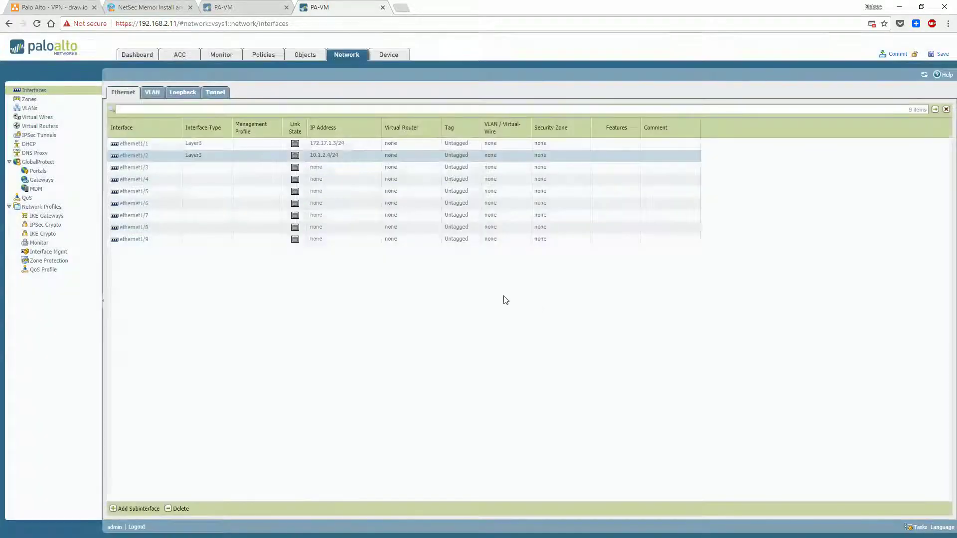
Commit PA-VM-2's interface changes and close the result once complete
left_click(896, 54)
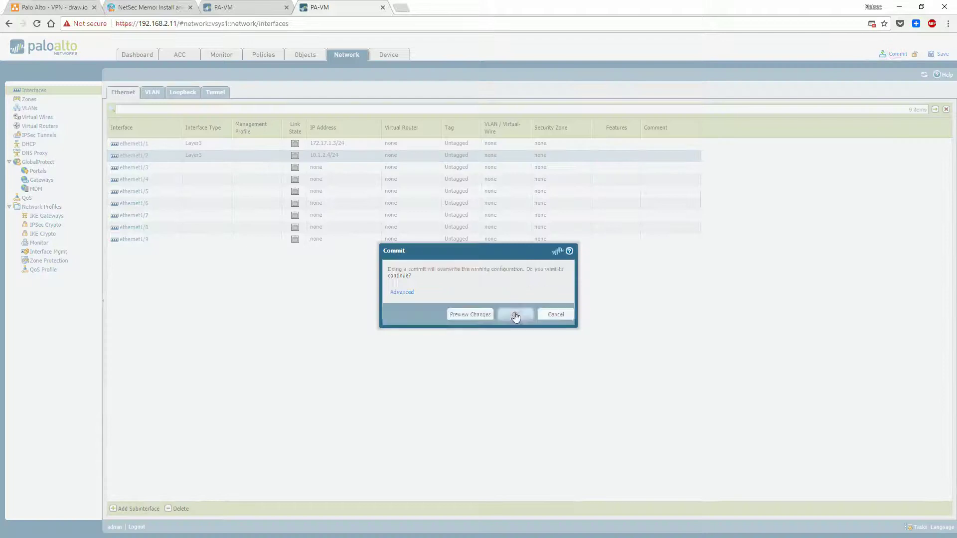
left_click(514, 314)
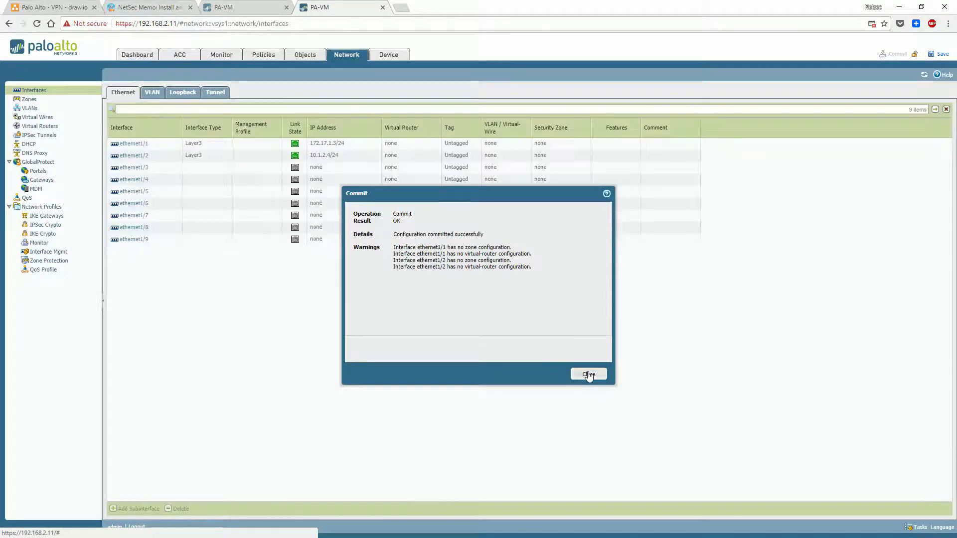
left_click(588, 374)
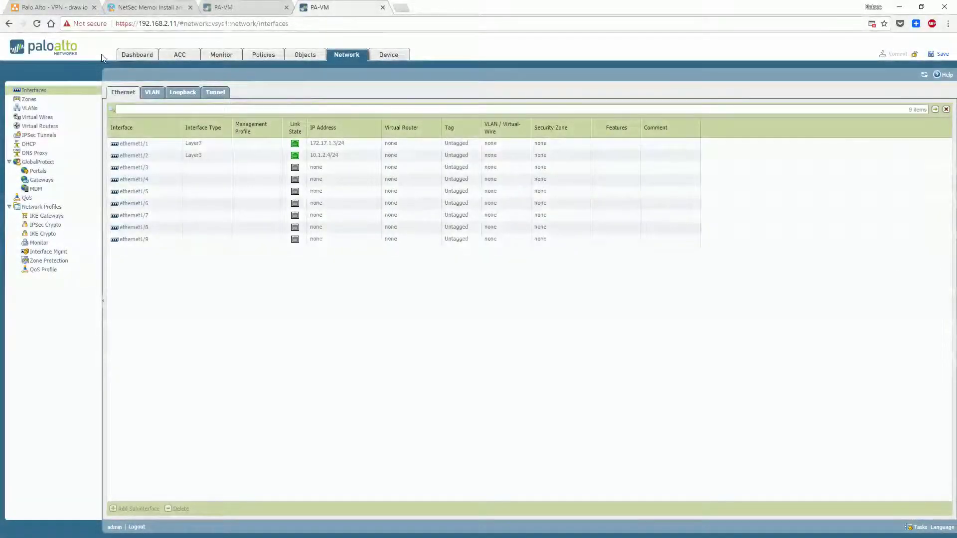
left_click(31, 99)
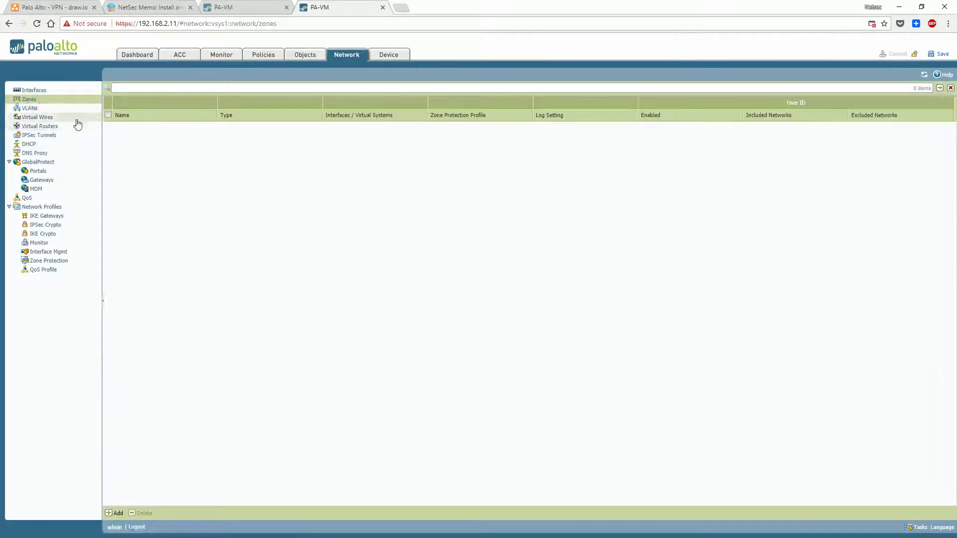
Create virtual router VR_Default and assign it to ethernet1/1
left_click(34, 91)
left_click(133, 143)
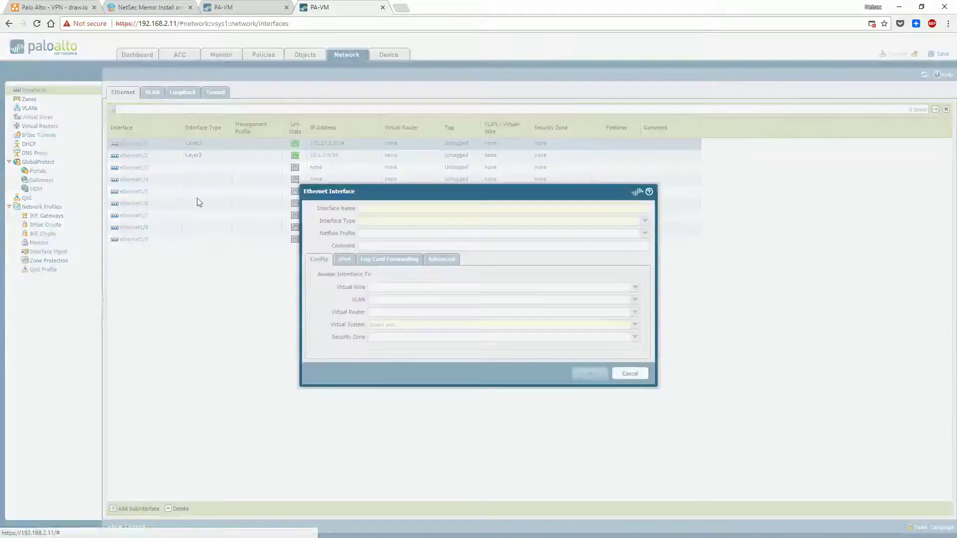
left_click(394, 287)
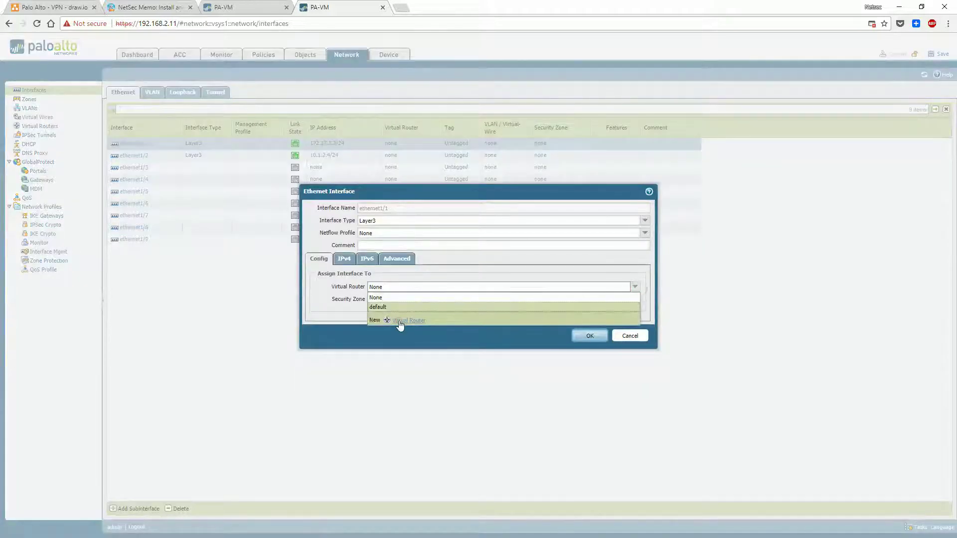
left_click(401, 321)
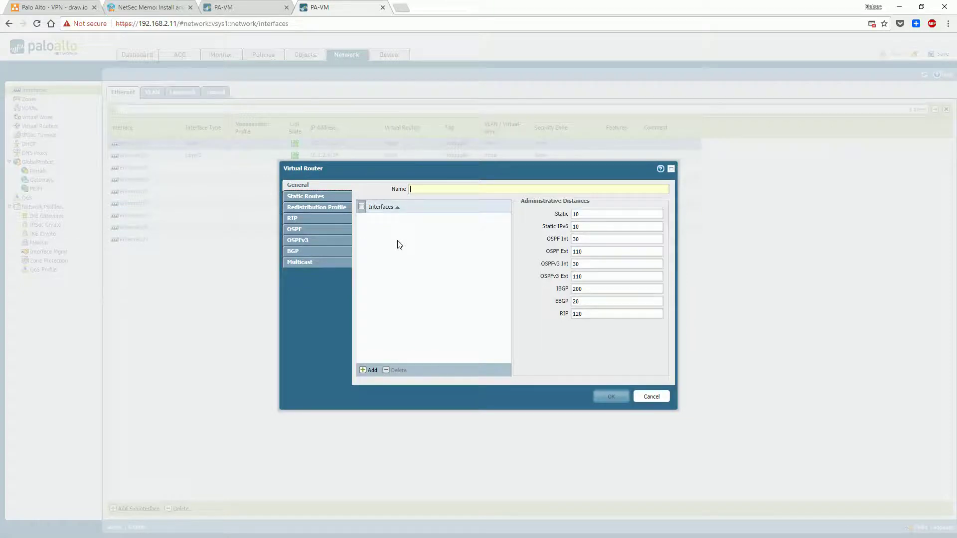
type("VR_Default")
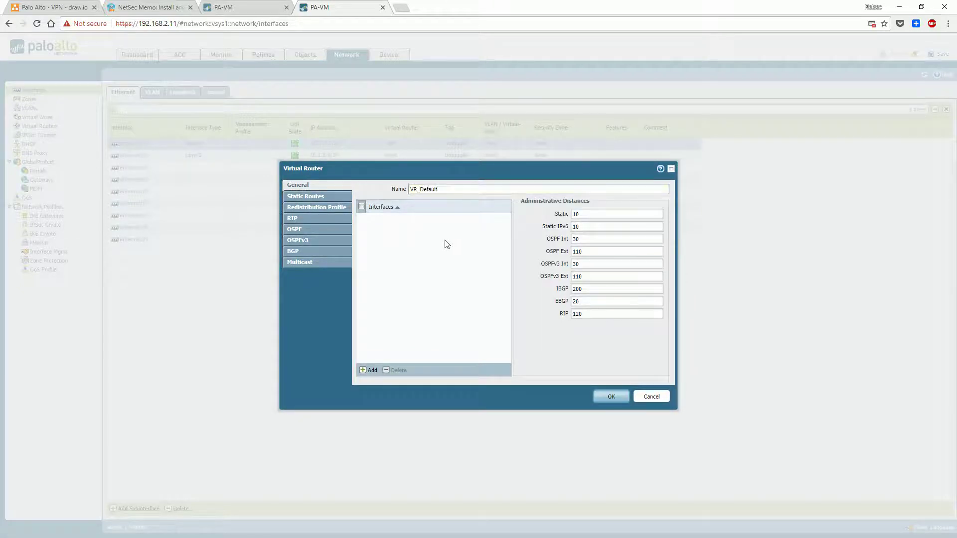
left_click(610, 396)
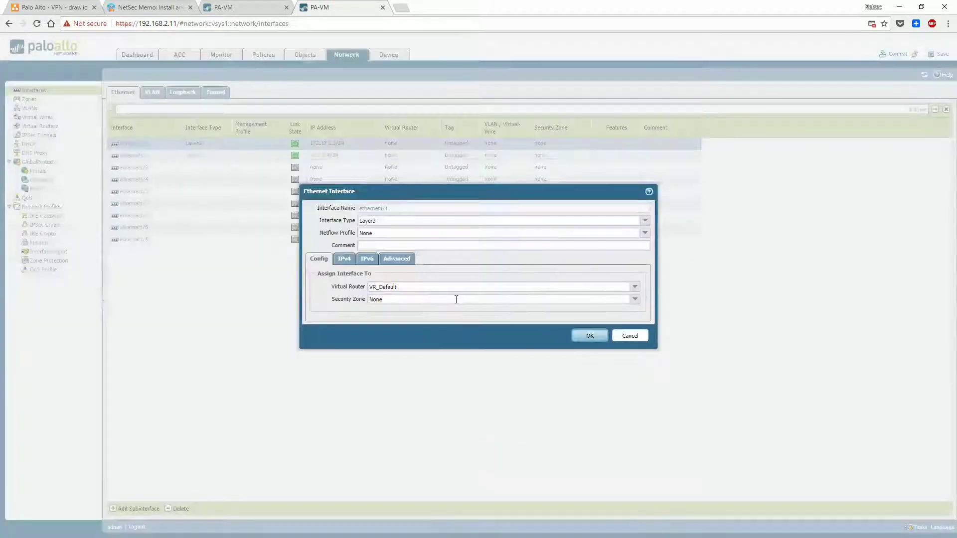
Create security zone Internal containing ethernet1/1 and save the interface settings
left_click(567, 300)
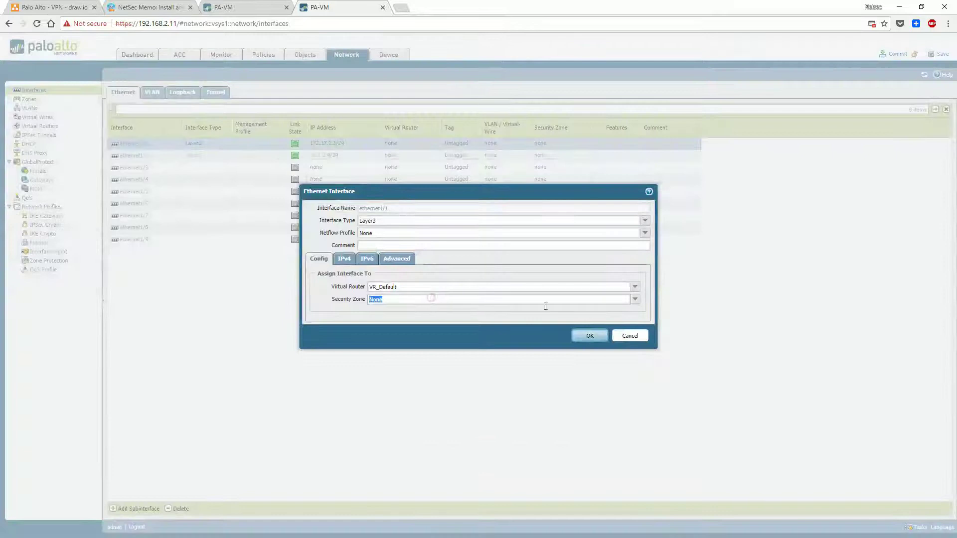
left_click(635, 299)
left_click(398, 324)
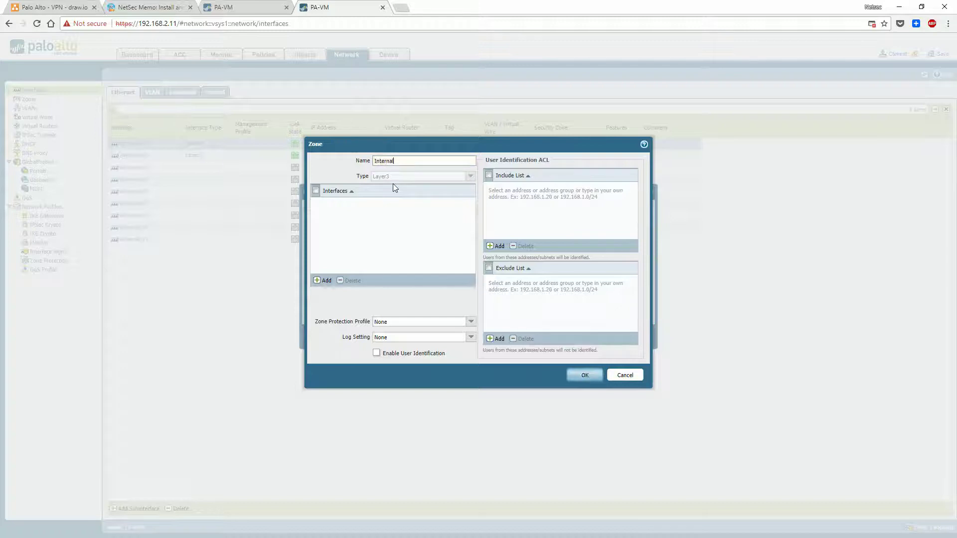
left_click(316, 192)
left_click(323, 280)
left_click(359, 218)
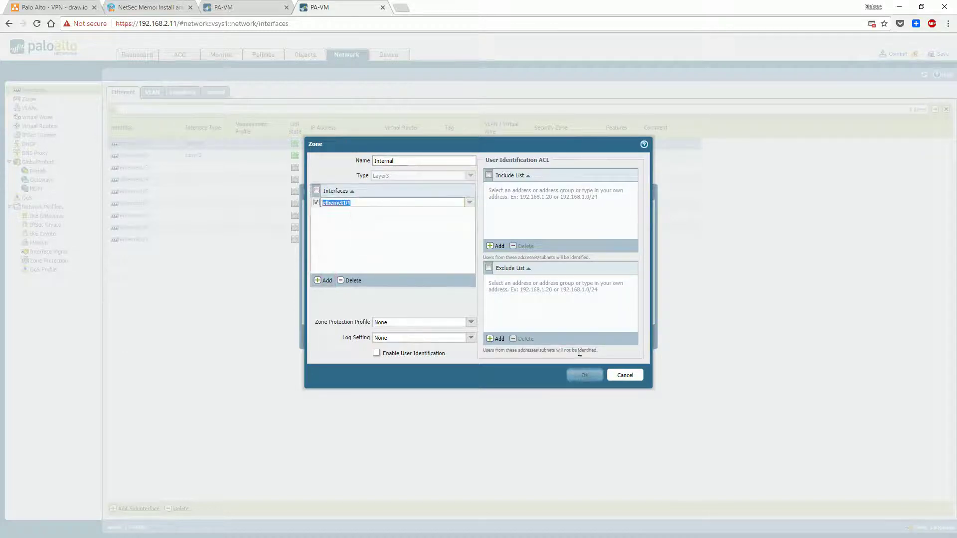
left_click(367, 288)
left_click(578, 375)
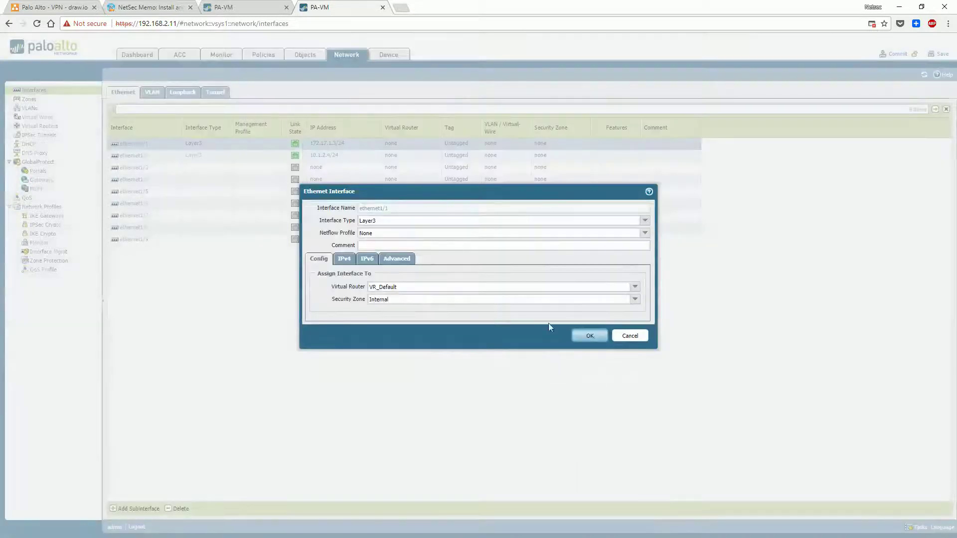
left_click(588, 336)
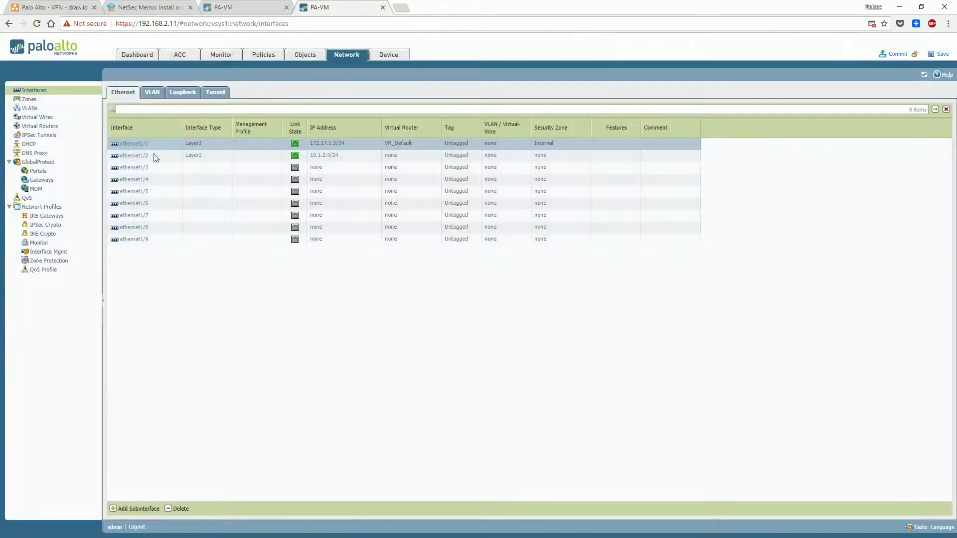
Assign ethernet1/2 to virtual router VR_Default
left_click(134, 156)
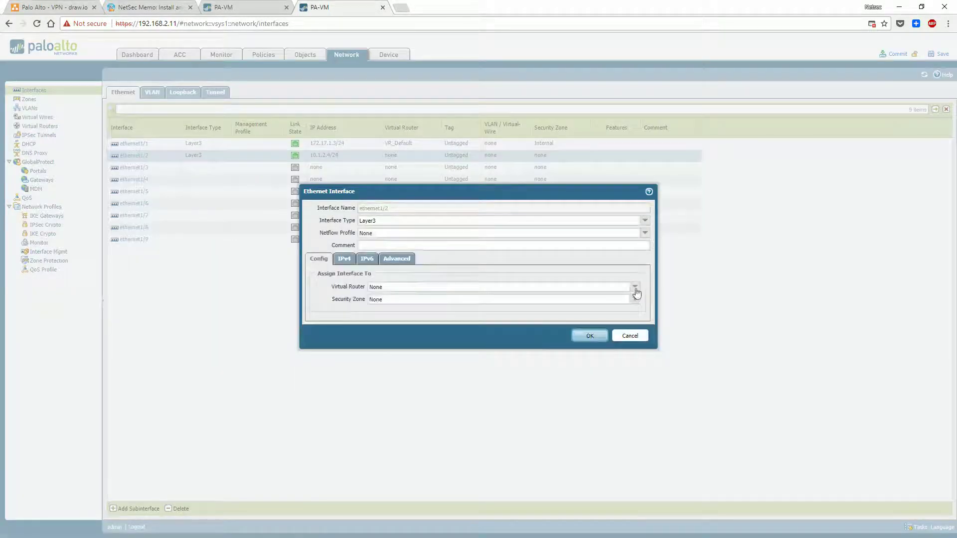
left_click(635, 287)
left_click(450, 312)
Create security zone External containing ethernet1/2, save the interface, and list the virtual routers
left_click(635, 299)
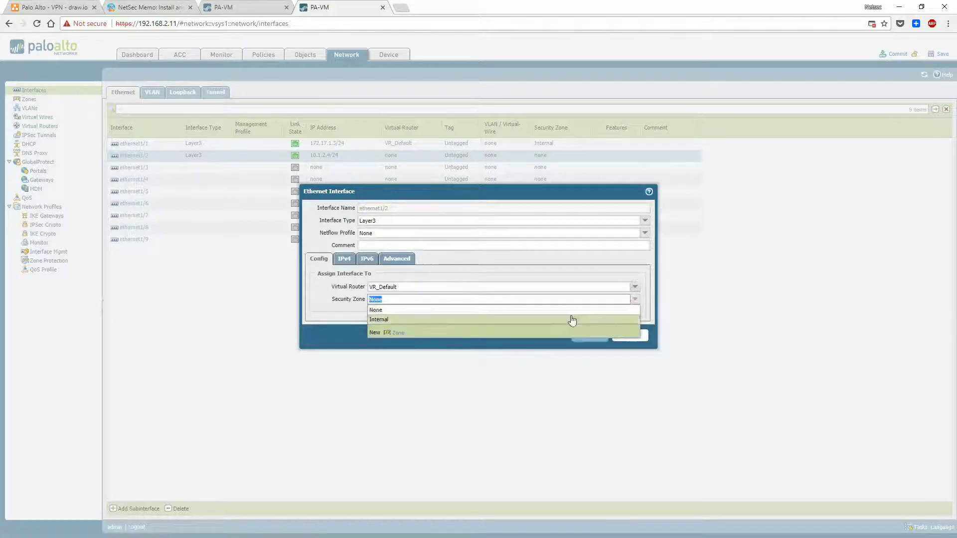
left_click(397, 333)
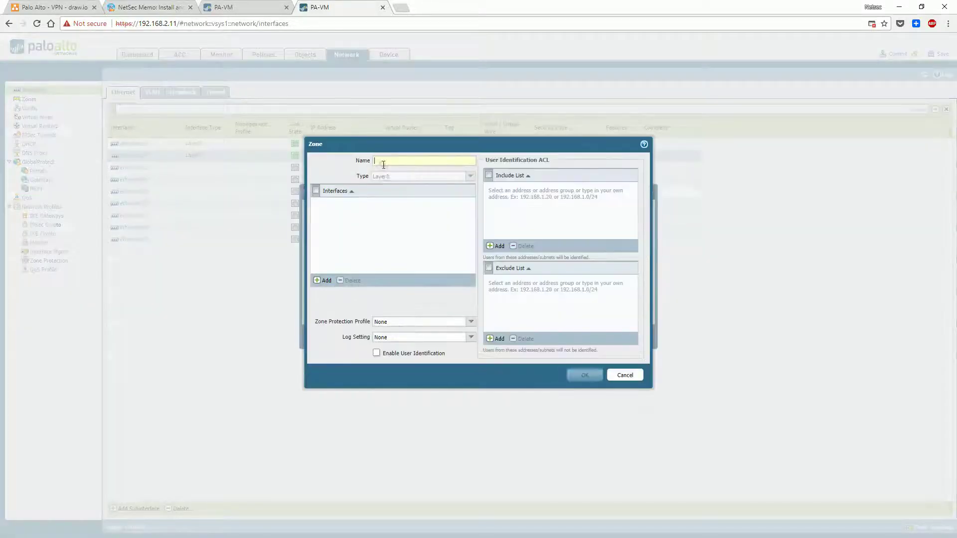
left_click(381, 161)
type("External")
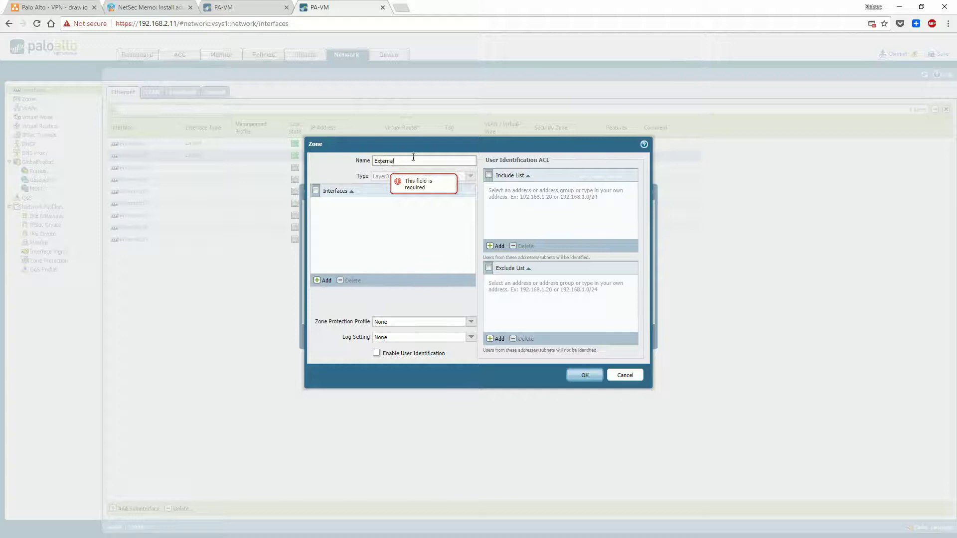
left_click(329, 280)
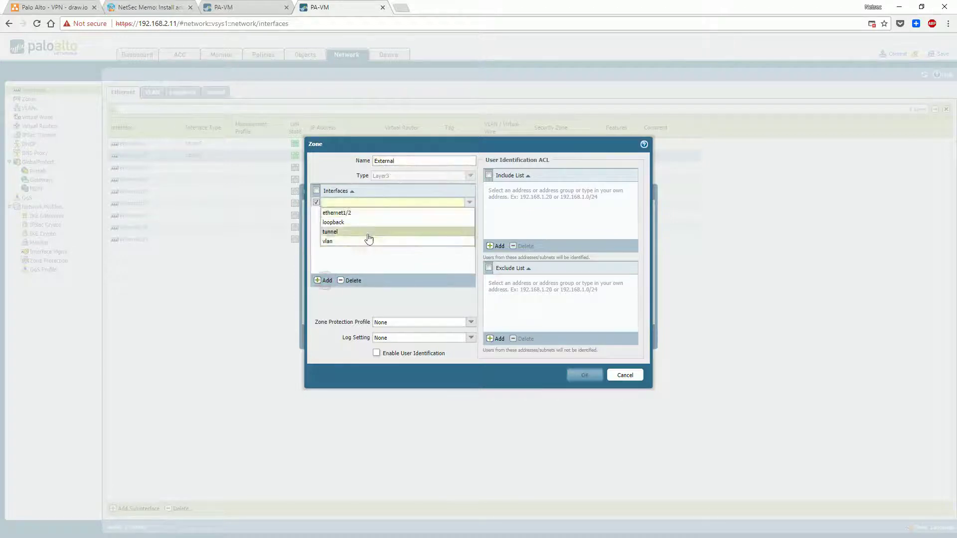
left_click(358, 216)
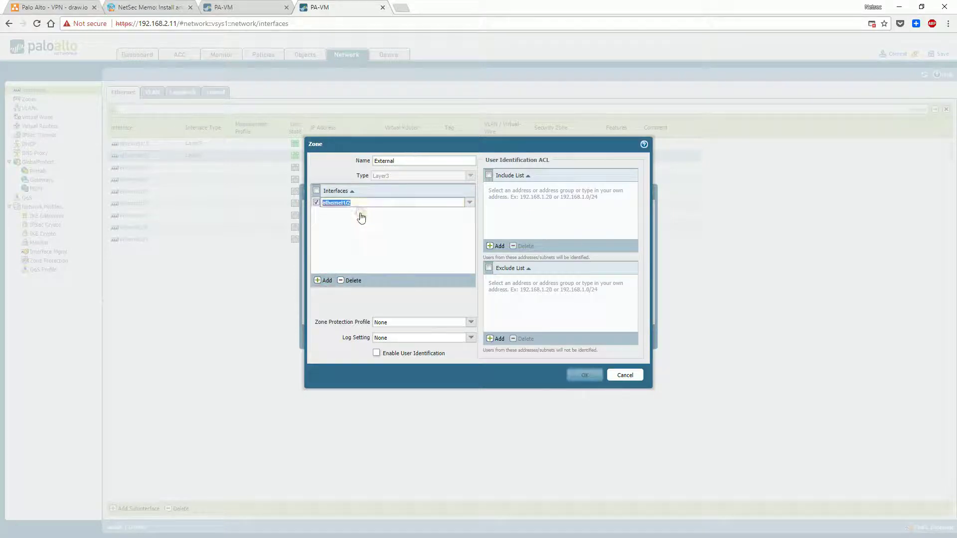
left_click(584, 375)
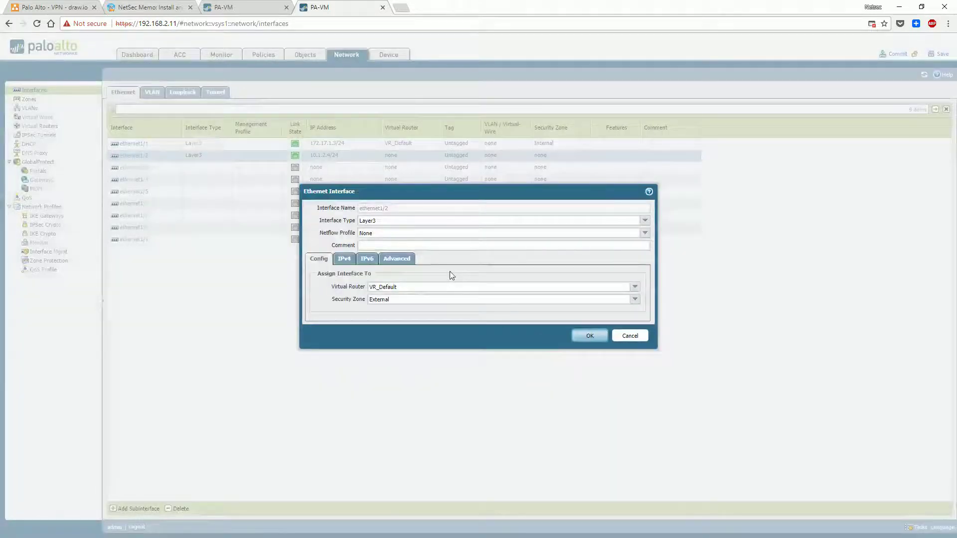
left_click(588, 336)
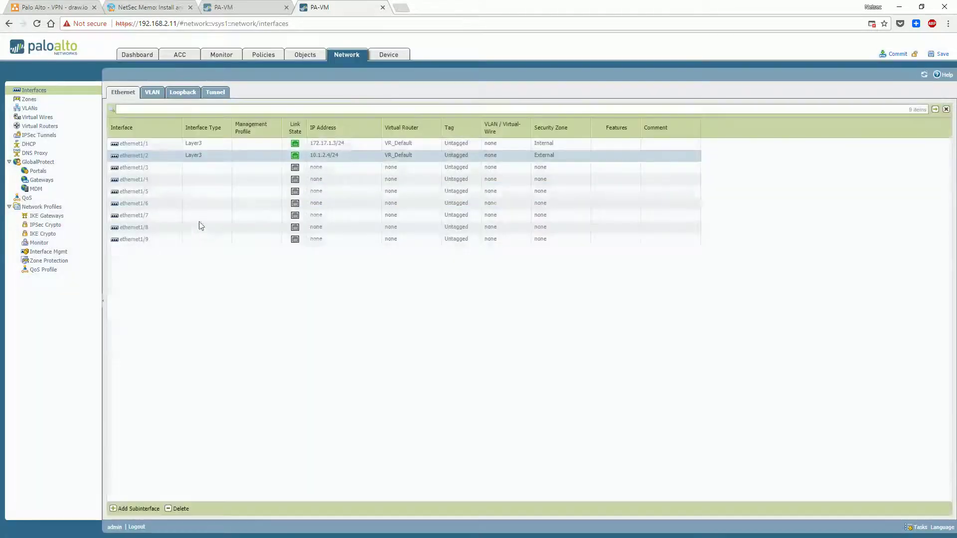
left_click(79, 128)
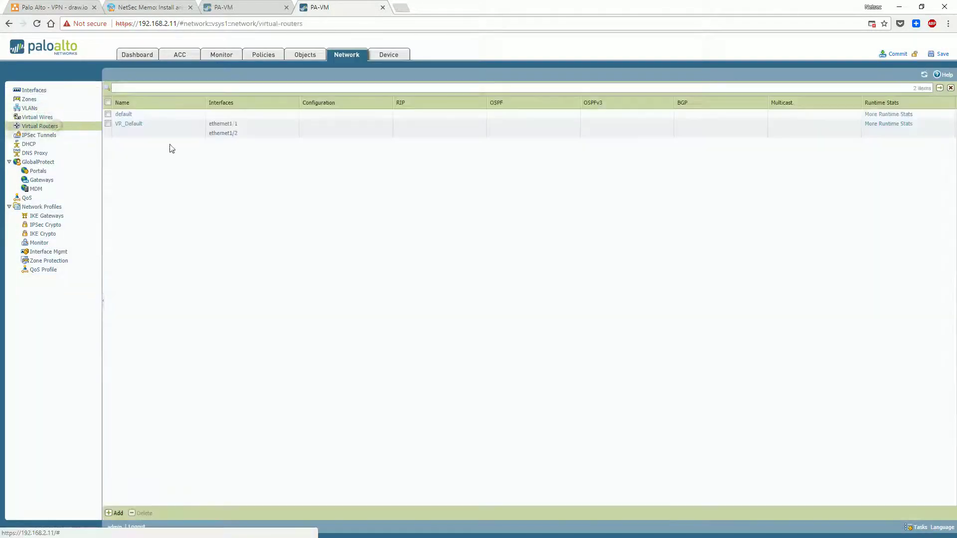
Add static route 'default' to VR_Default: 0.0.0.0/0 with next hop 10.1.2.3
left_click(128, 124)
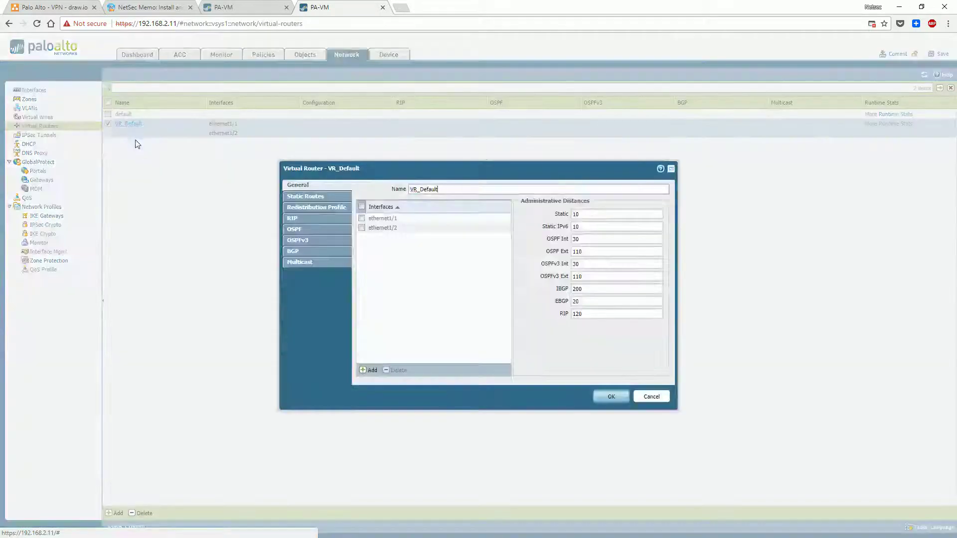
left_click(318, 198)
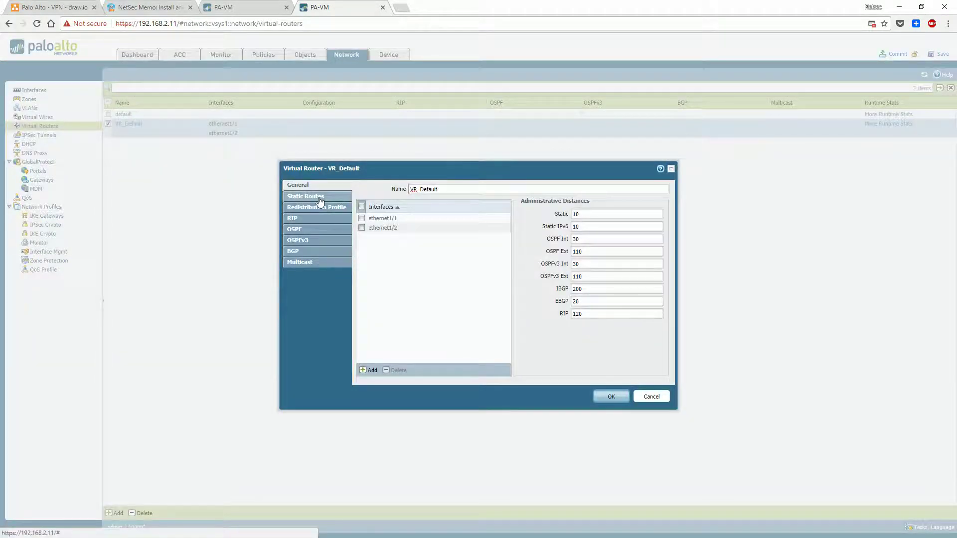
left_click(375, 369)
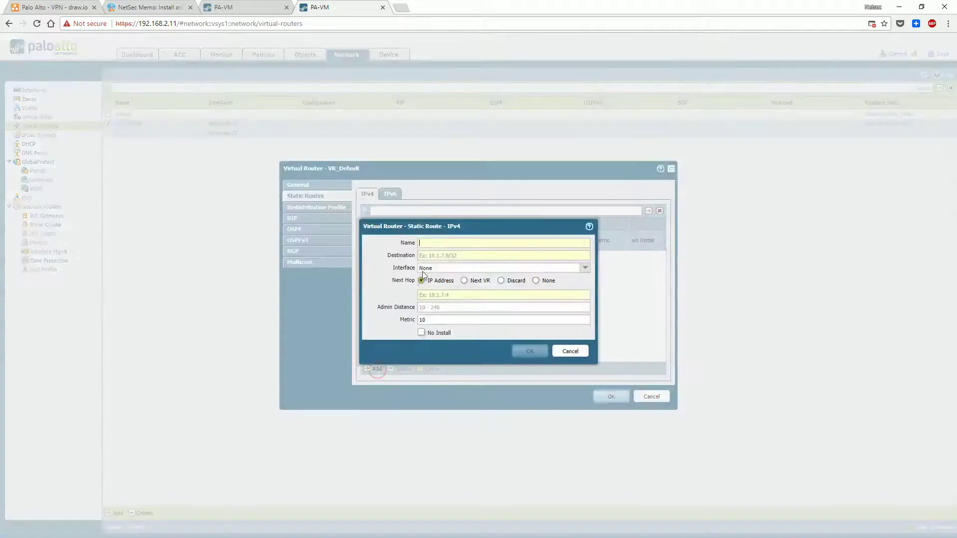
type("dea")
type("0.0.0.0/0")
left_click(440, 294)
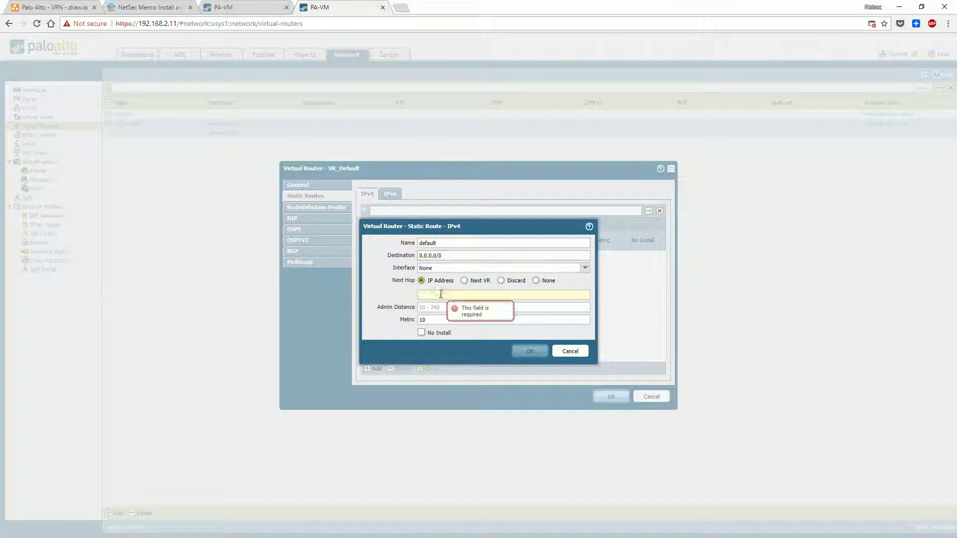
type("10.1.2.4")
key("ctrl+1")
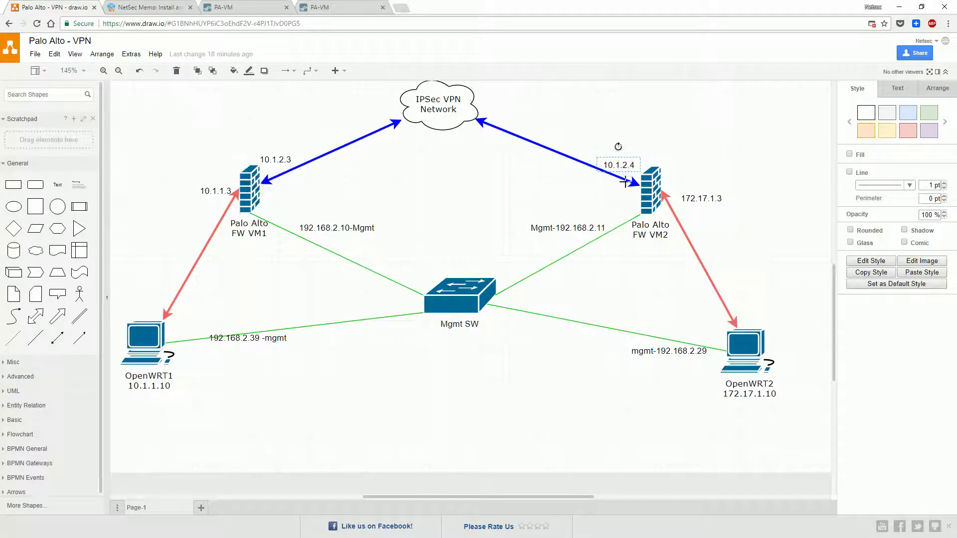
left_click(242, 8)
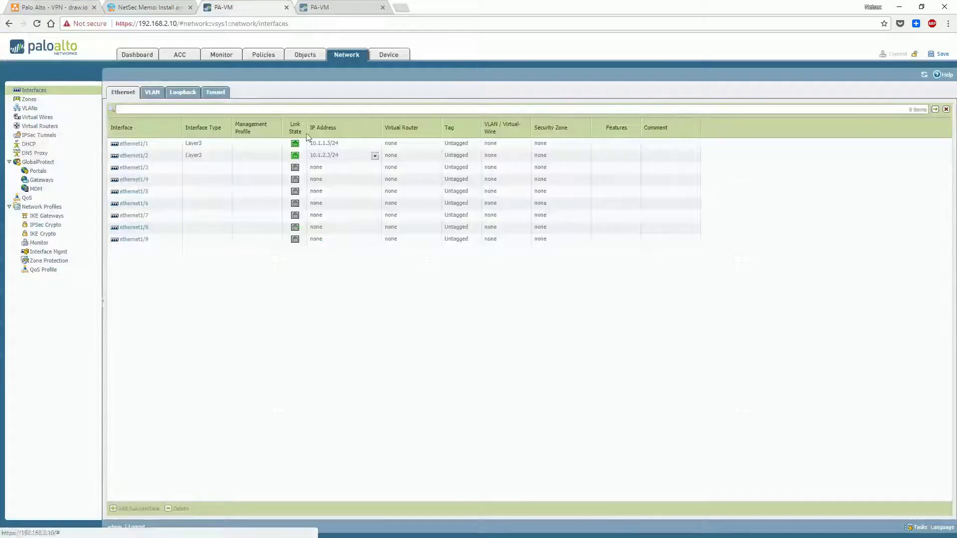
left_click(316, 7)
key("BackSpace")
type("3")
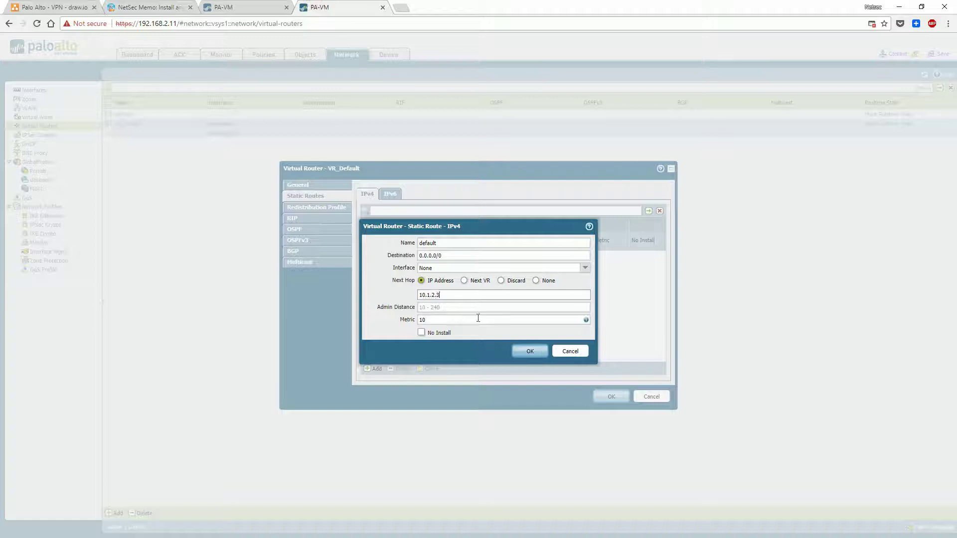
left_click(527, 351)
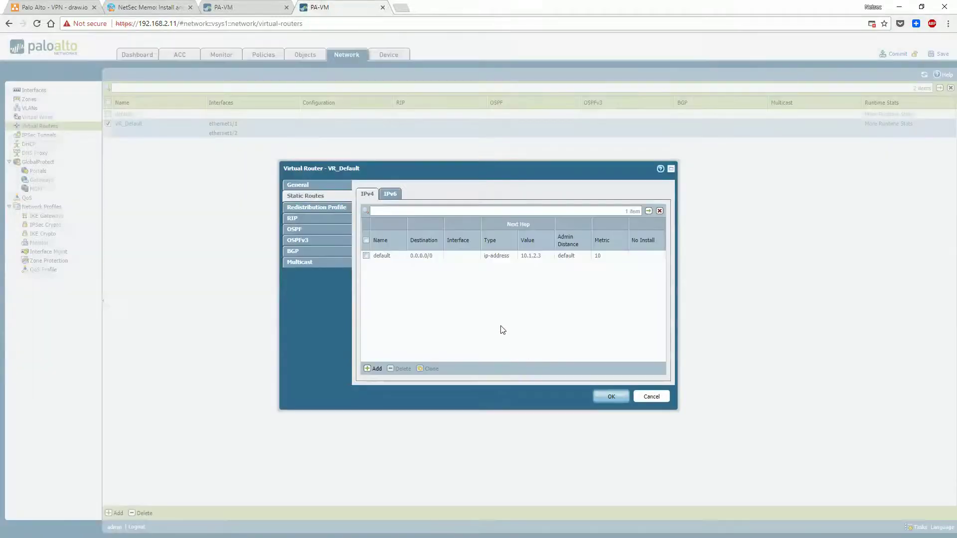
left_click(610, 397)
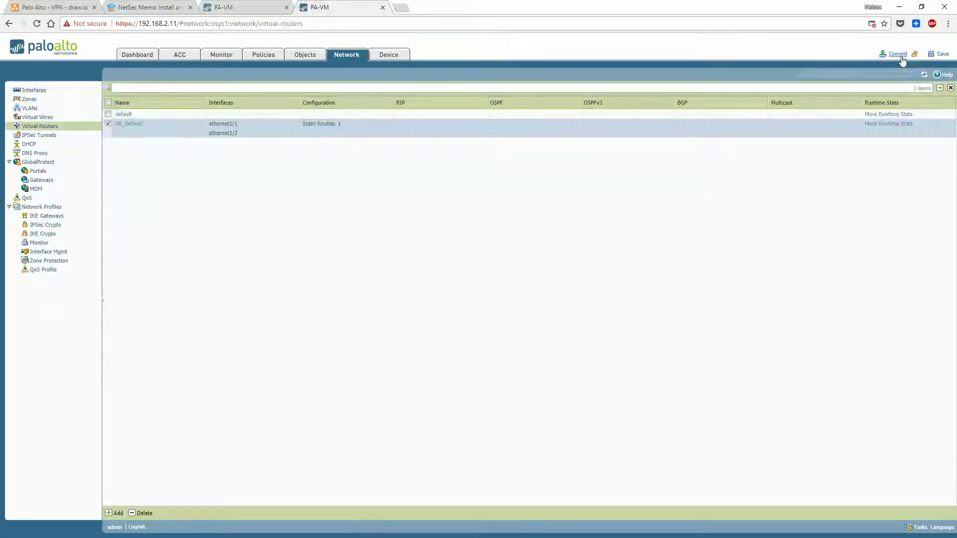
Preview the pending commit changes, then switch to the 192.168.2.10 firewall's ethernet1/1
left_click(899, 55)
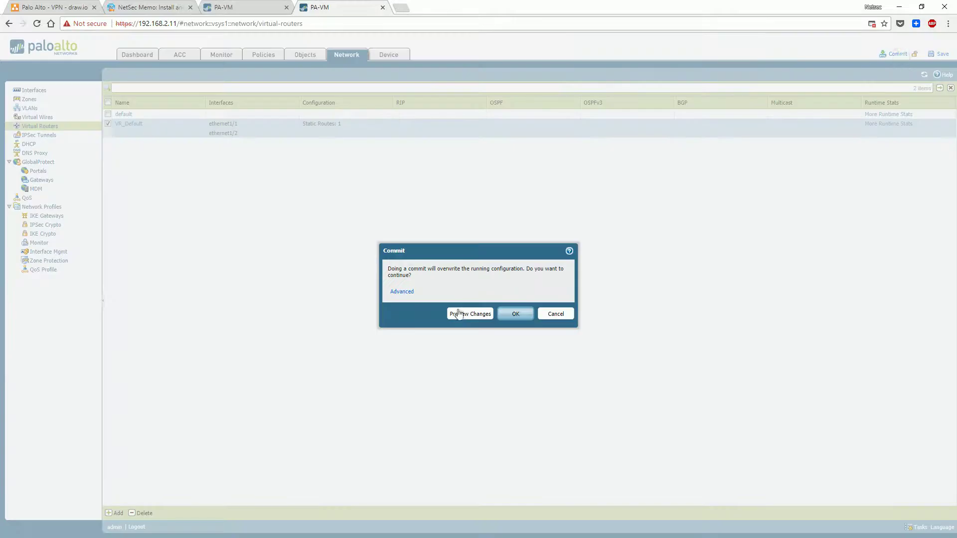
left_click(466, 313)
left_click(511, 306)
scroll(423, 245, "down", 6)
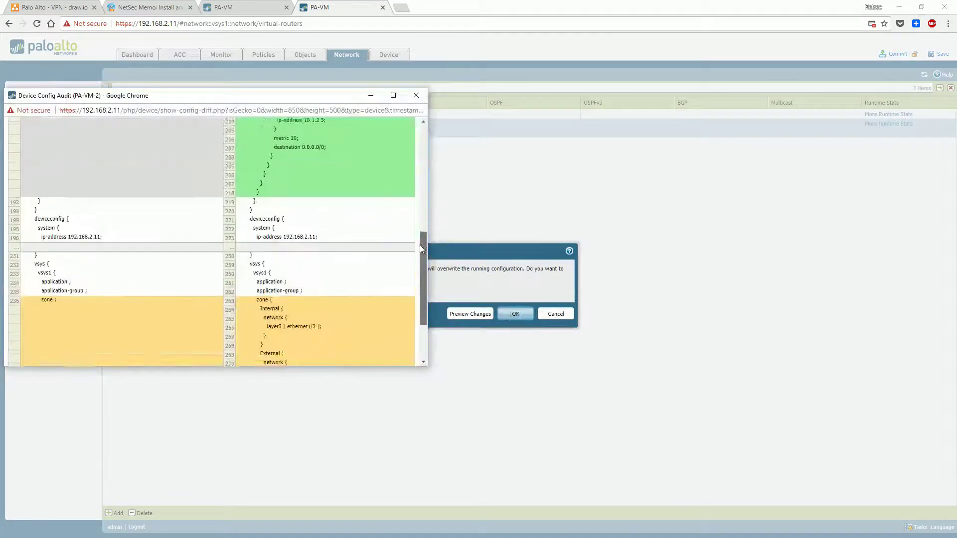
left_click_drag(303, 244, 325, 316)
left_click(469, 305)
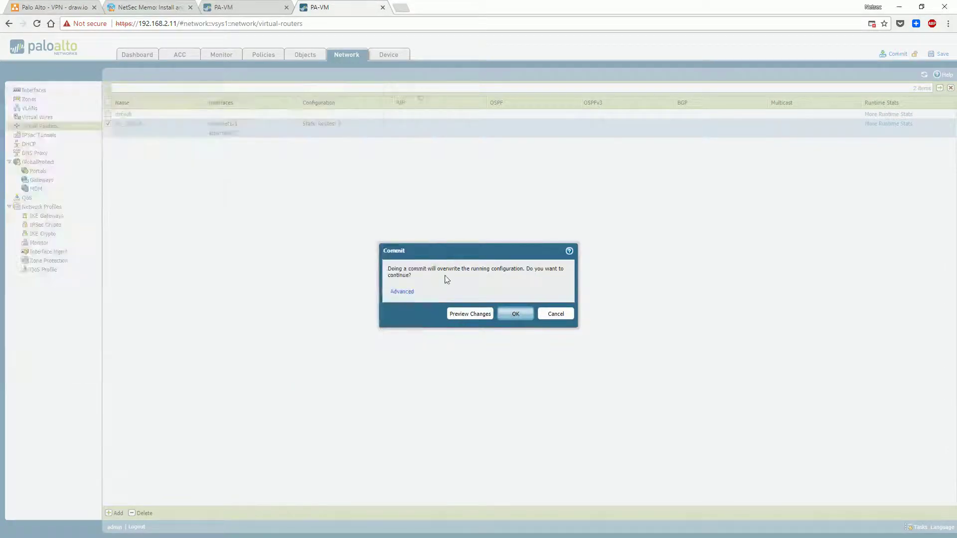
key("ctrl+shift+Tab")
left_click(133, 144)
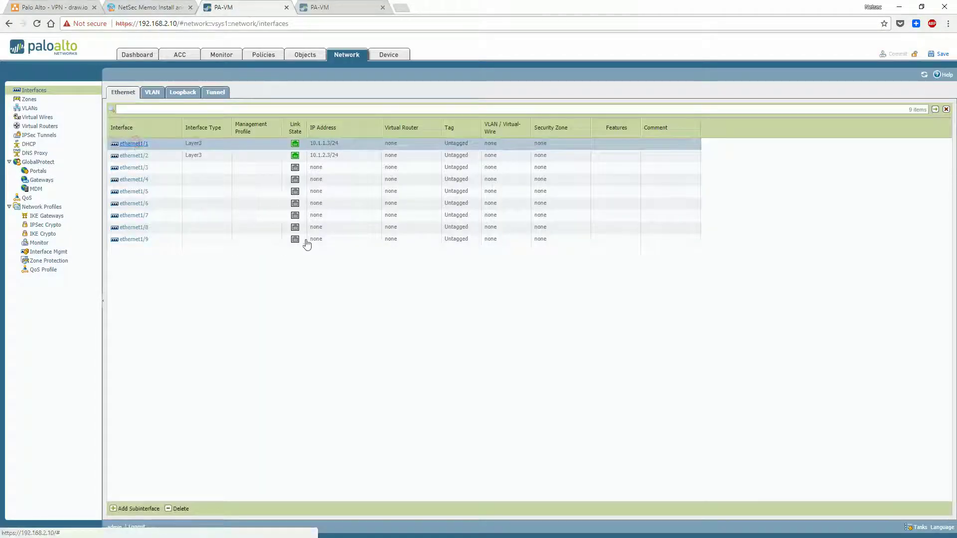
Put ethernet1/1 on router default in a new zone INT
left_click(634, 288)
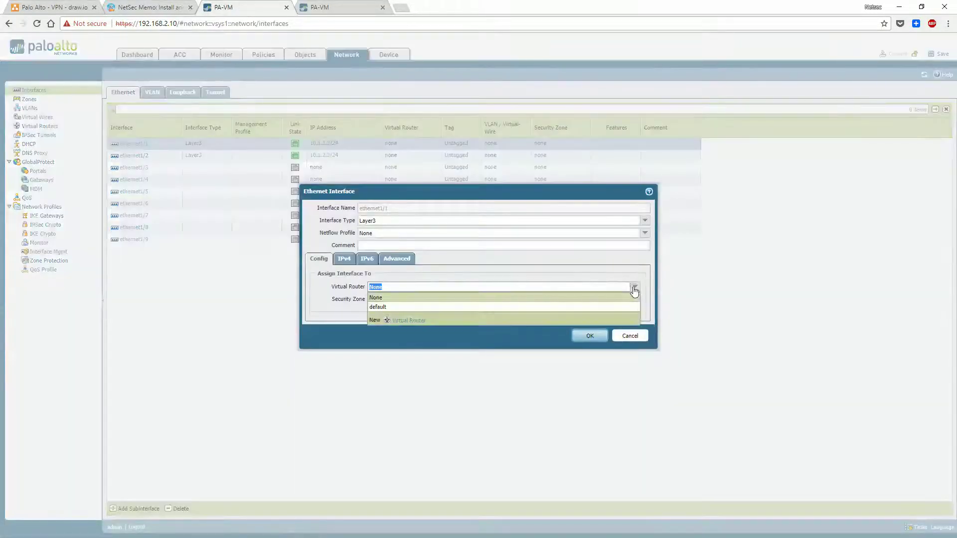
left_click(483, 307)
left_click(508, 299)
left_click(399, 323)
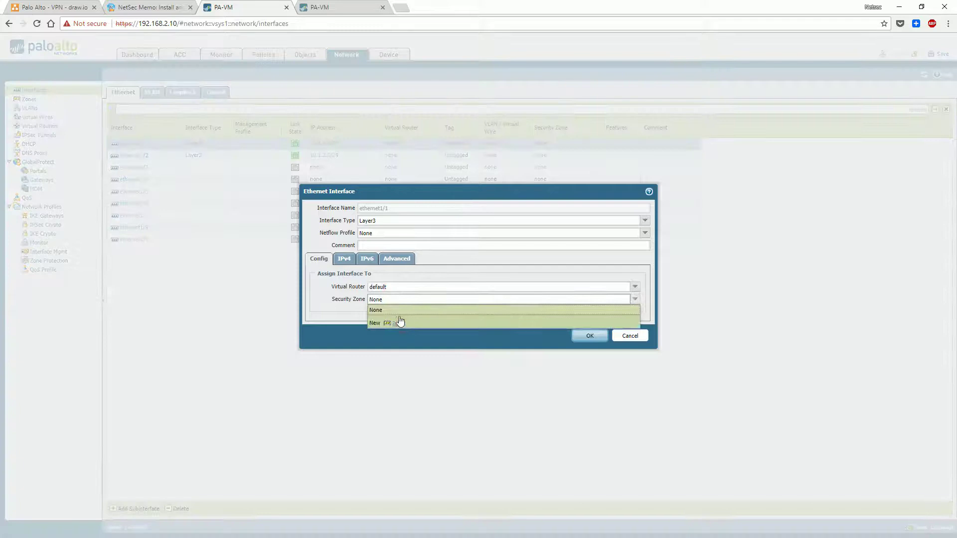
type("INT")
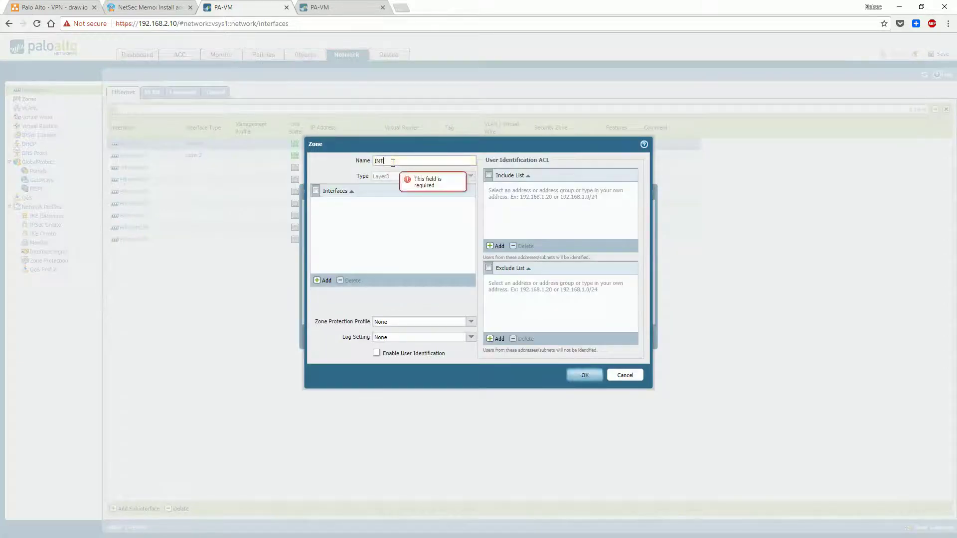
left_click(325, 281)
left_click(337, 213)
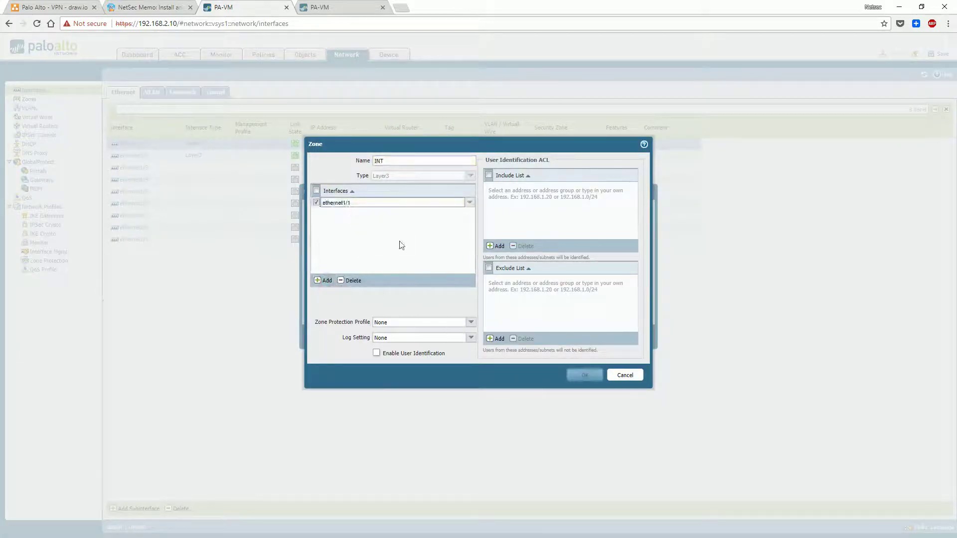
left_click(584, 375)
left_click(576, 335)
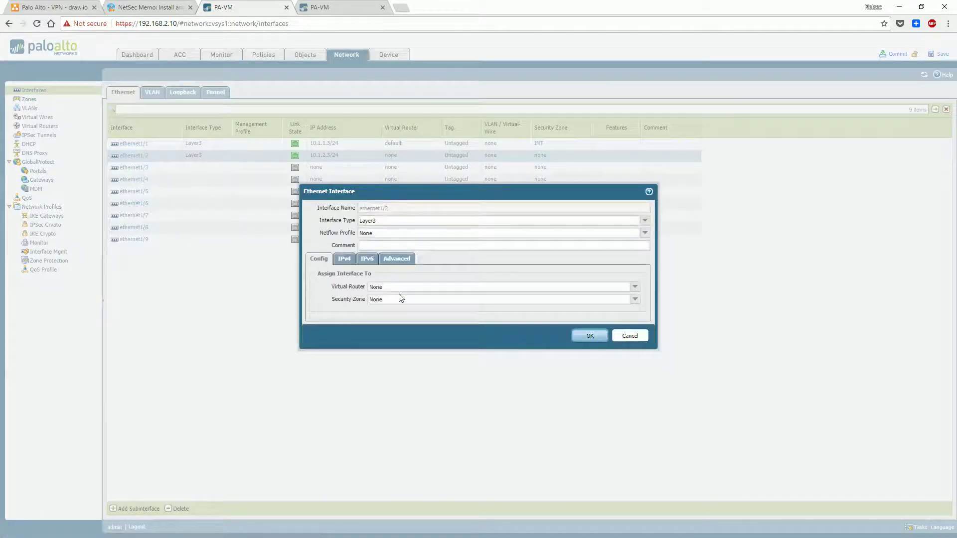
Put ethernet1/2 on router default in a new zone EXT, then list the virtual routers
left_click(398, 287)
left_click(469, 308)
left_click(431, 299)
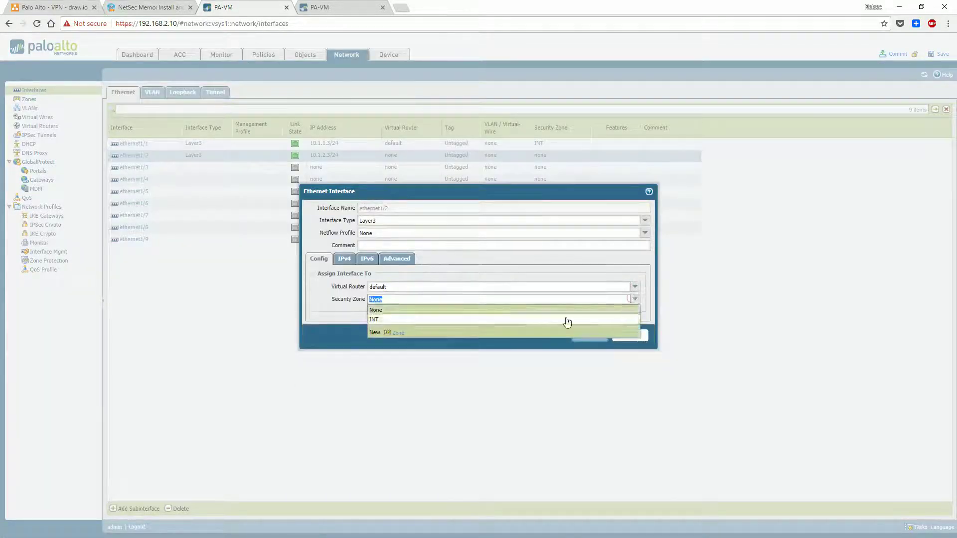
left_click(396, 332)
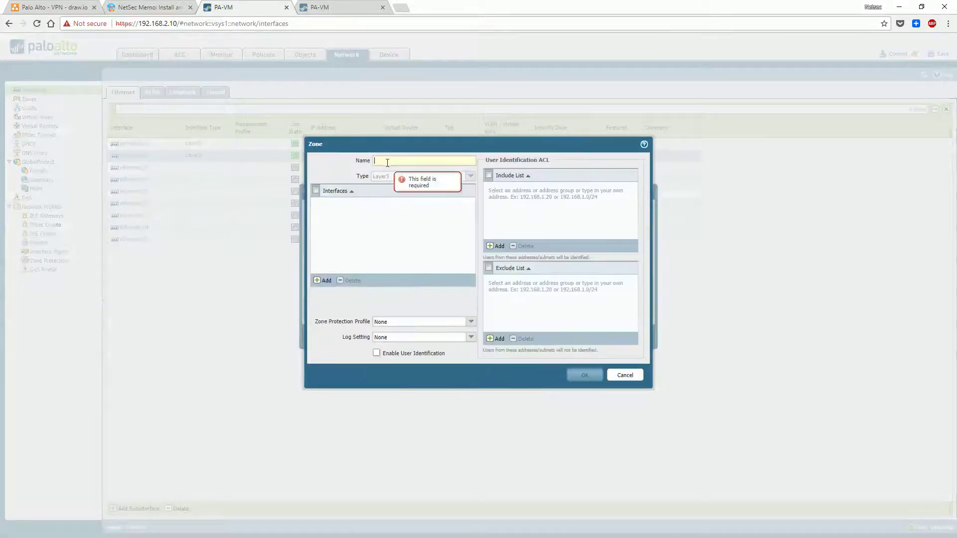
type("EXT")
left_click(327, 280)
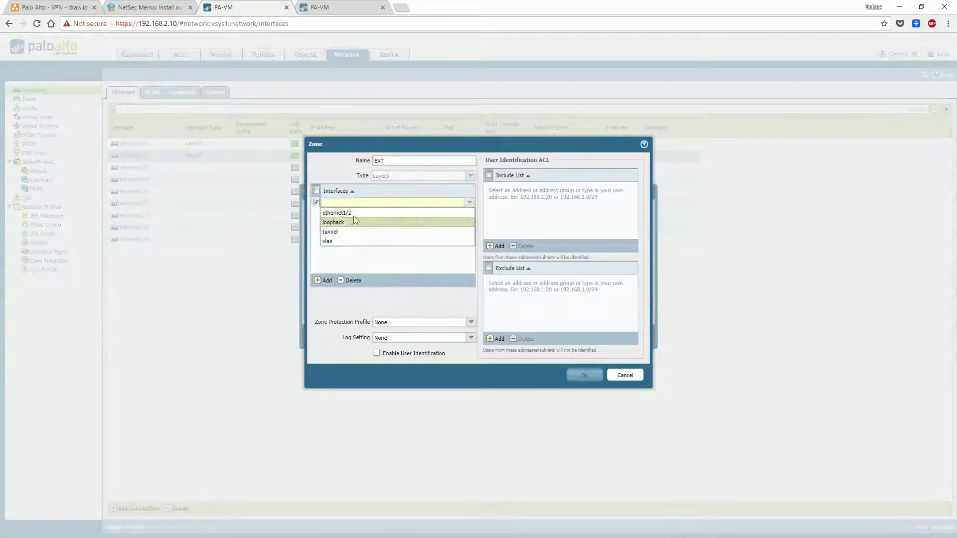
left_click(352, 223)
left_click(584, 374)
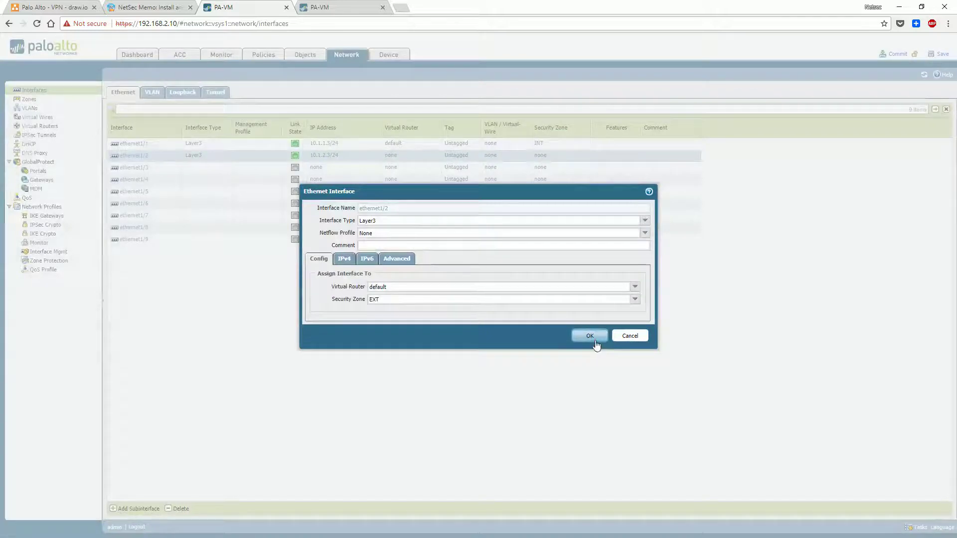
left_click(591, 336)
left_click(40, 126)
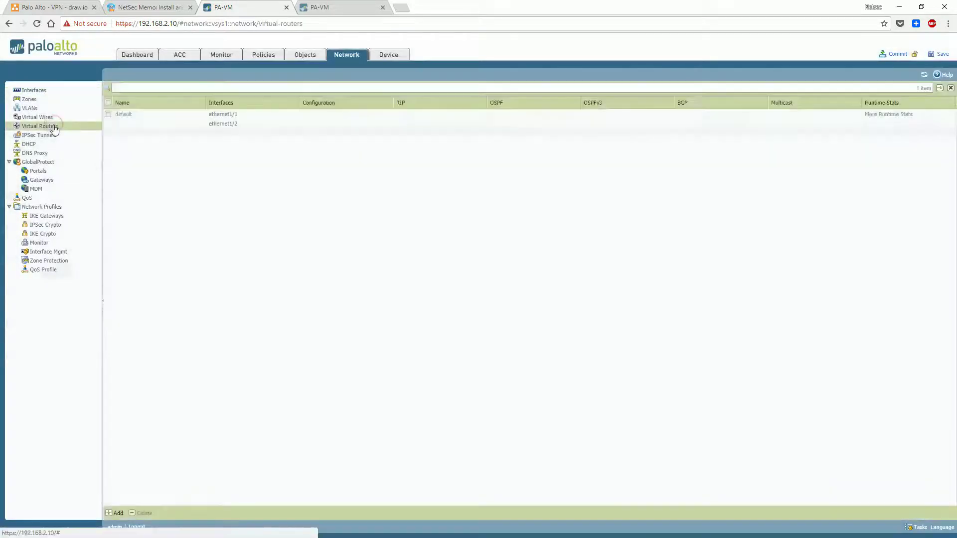
Start a new static route on the default router with destination 0.0.0.0/0
left_click(122, 114)
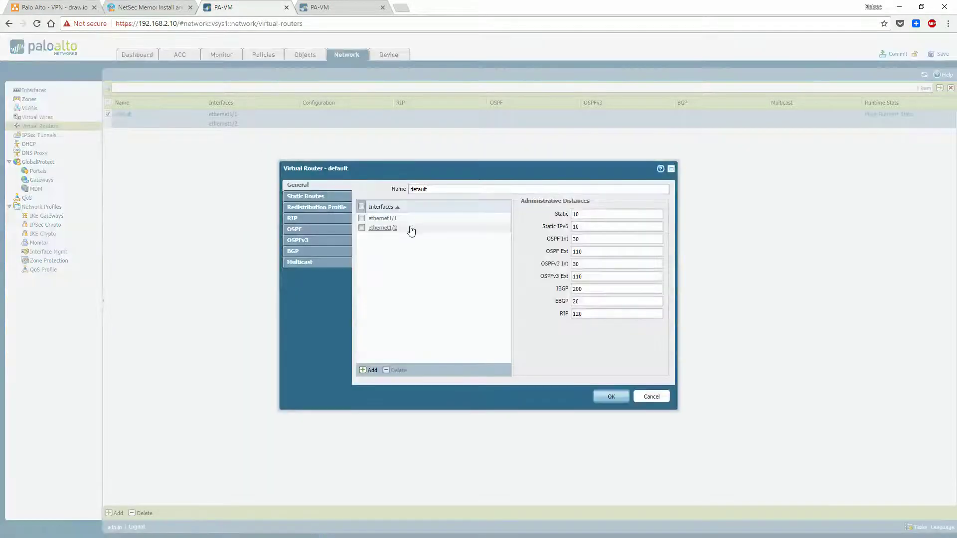
left_click(305, 196)
left_click(376, 369)
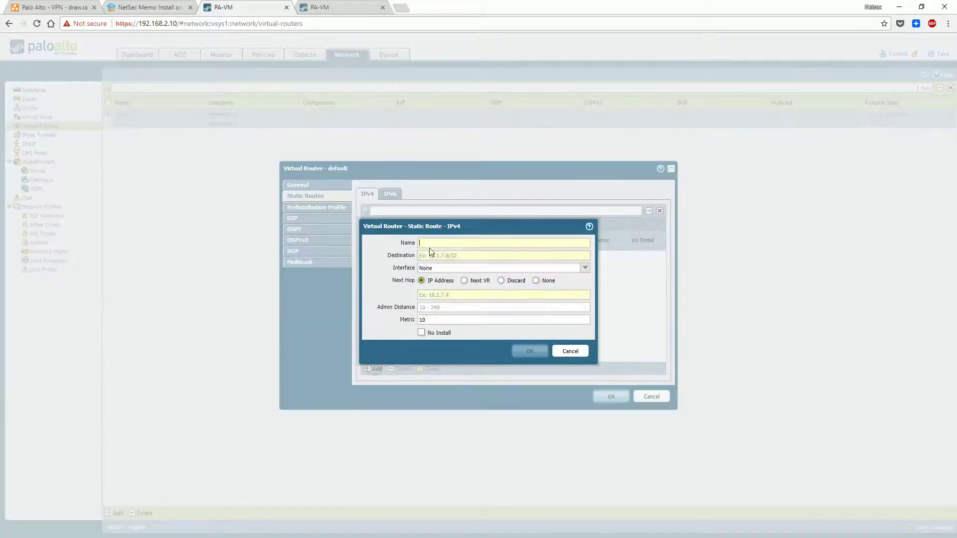
left_click(430, 268)
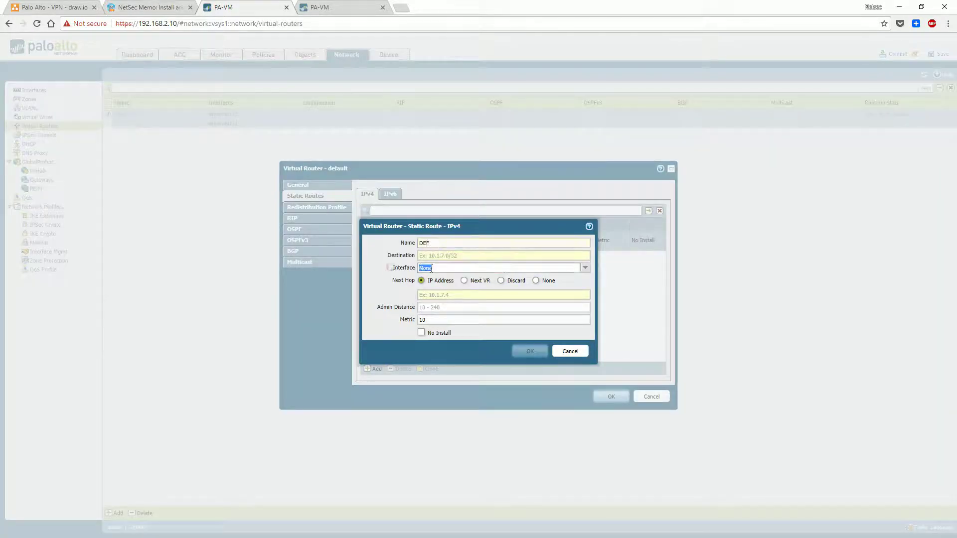
left_click(585, 268)
left_click(573, 287)
left_click(449, 294)
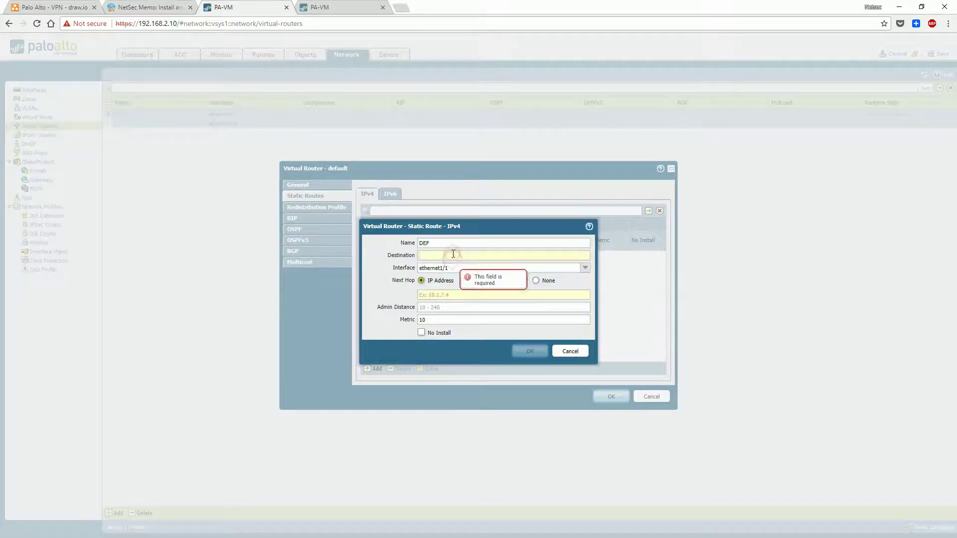
left_click(452, 255)
type("0.0.0.0/0")
Set interface ethernet1/2 and next hop 10.1.2.4, save route DEF, and preview the commit
left_click(451, 294)
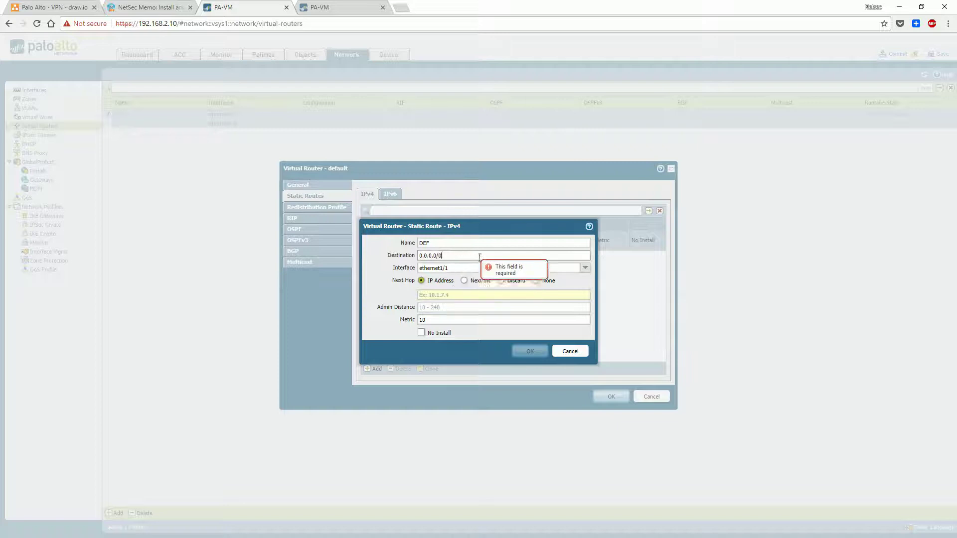
left_click(451, 268)
left_click(452, 268)
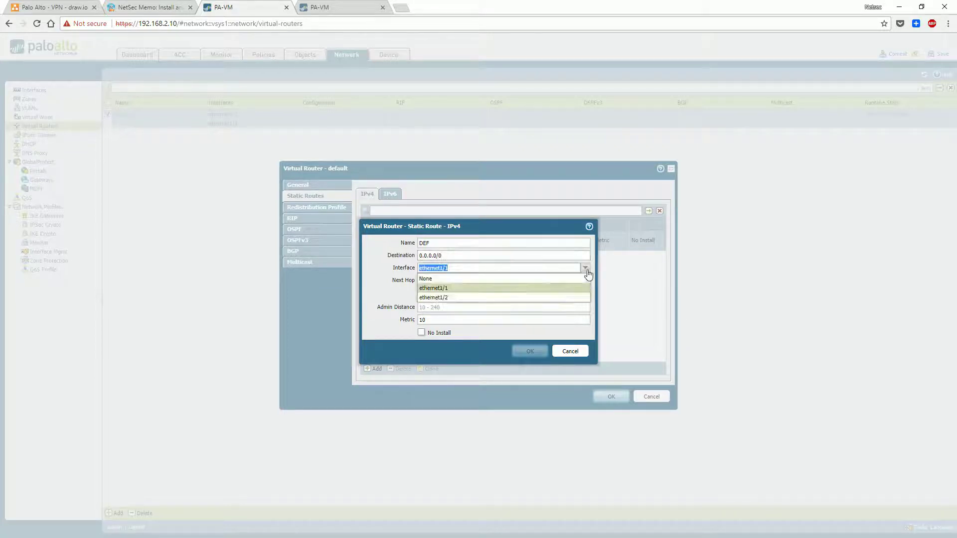
left_click(448, 299)
left_click(461, 296)
type("10")
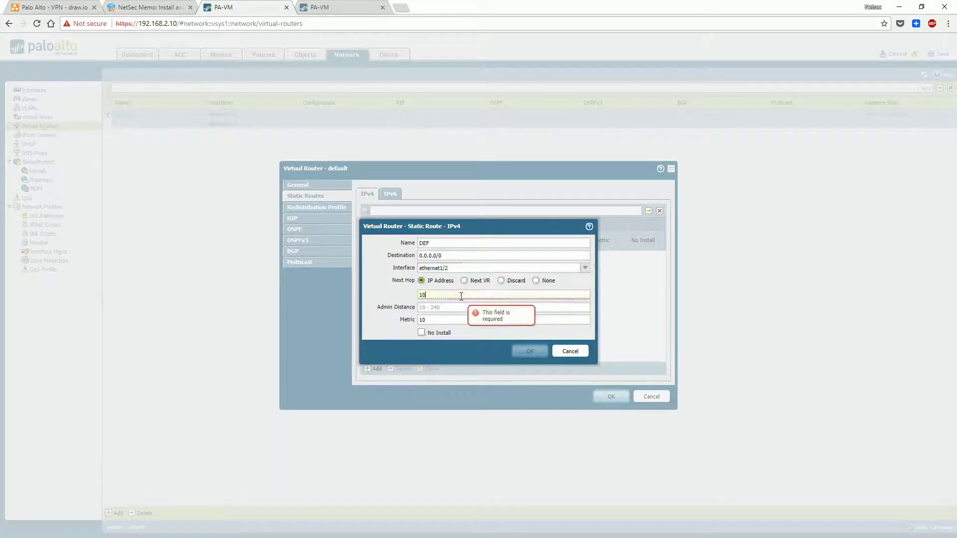
type(".1.2.4")
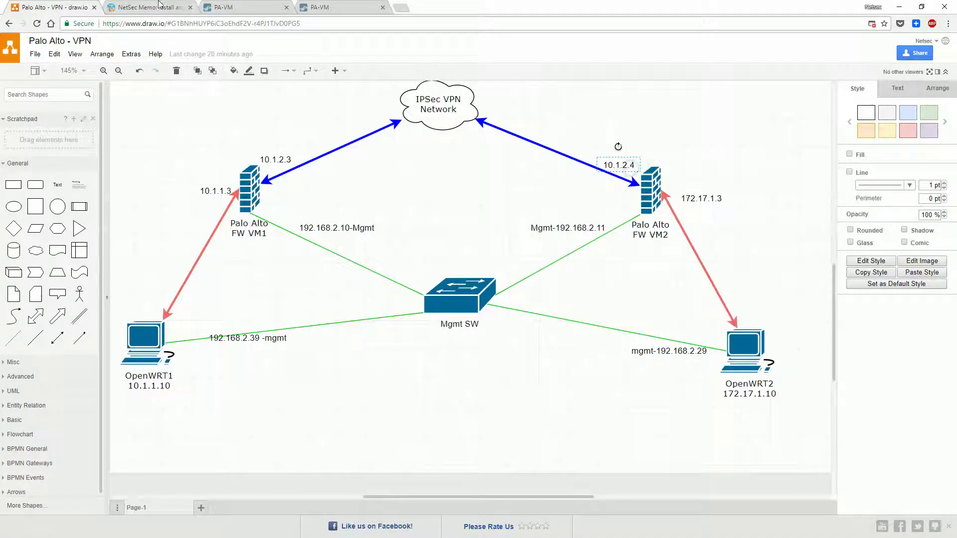
left_click(158, 6)
left_click(259, 7)
left_click(534, 354)
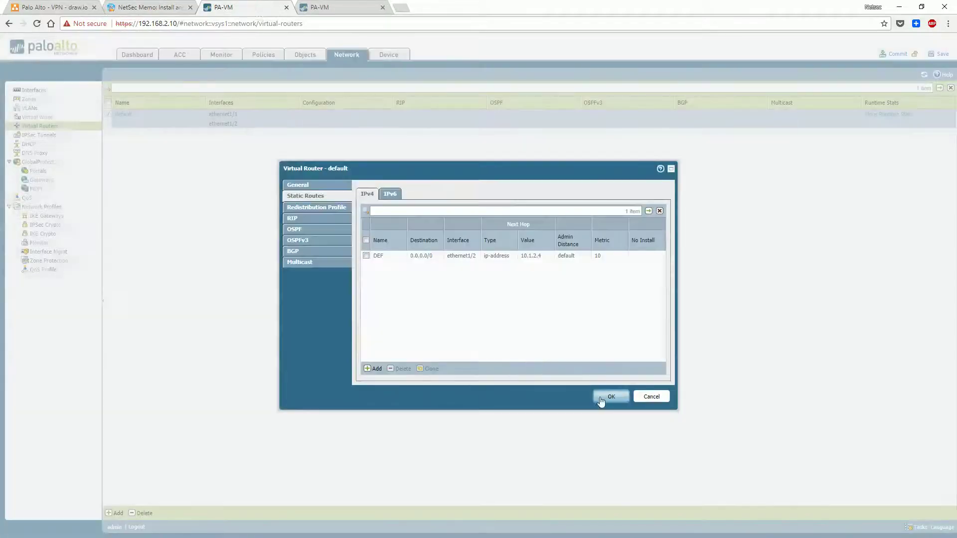
left_click(601, 399)
left_click(896, 54)
left_click(470, 314)
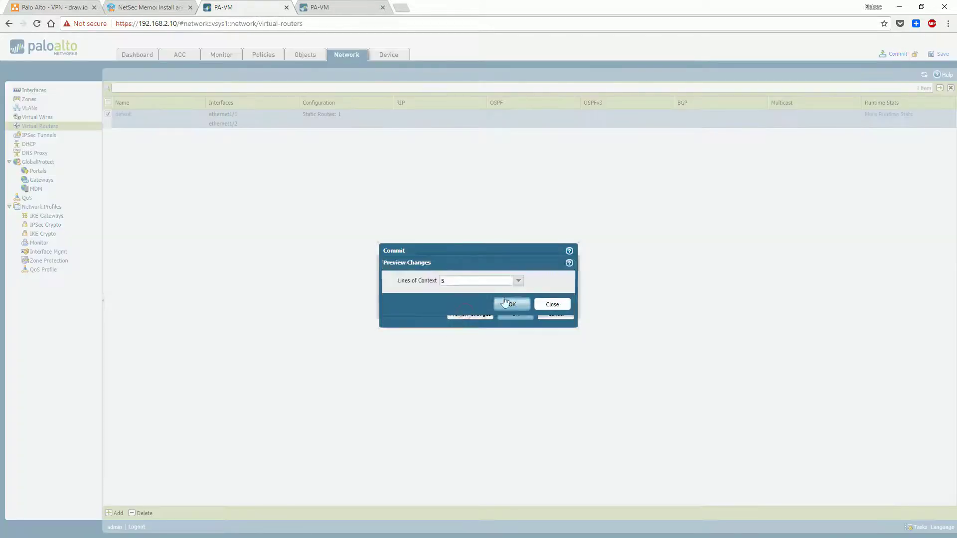
Review the configuration diff and commit static route DEF successfully
left_click(505, 303)
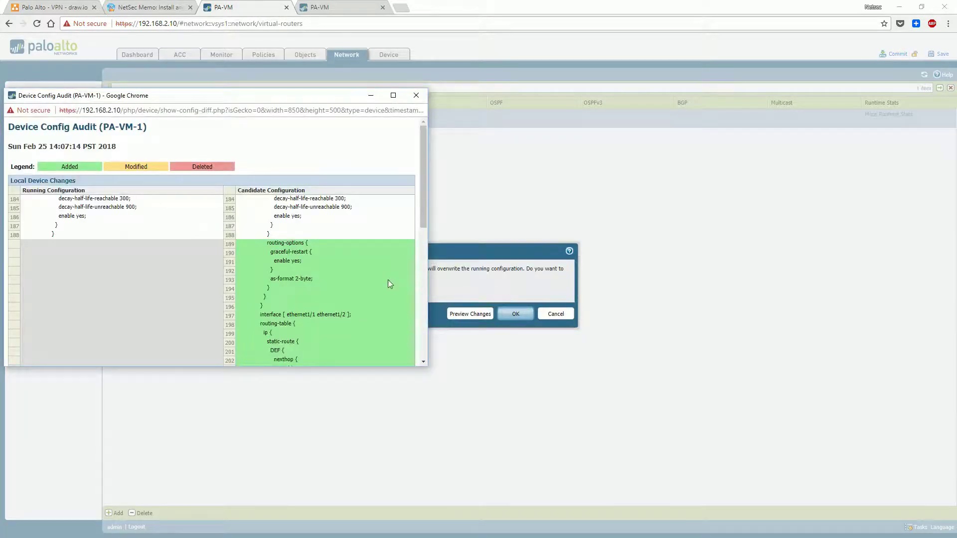
left_click_drag(423, 216, 419, 359)
left_click(416, 95)
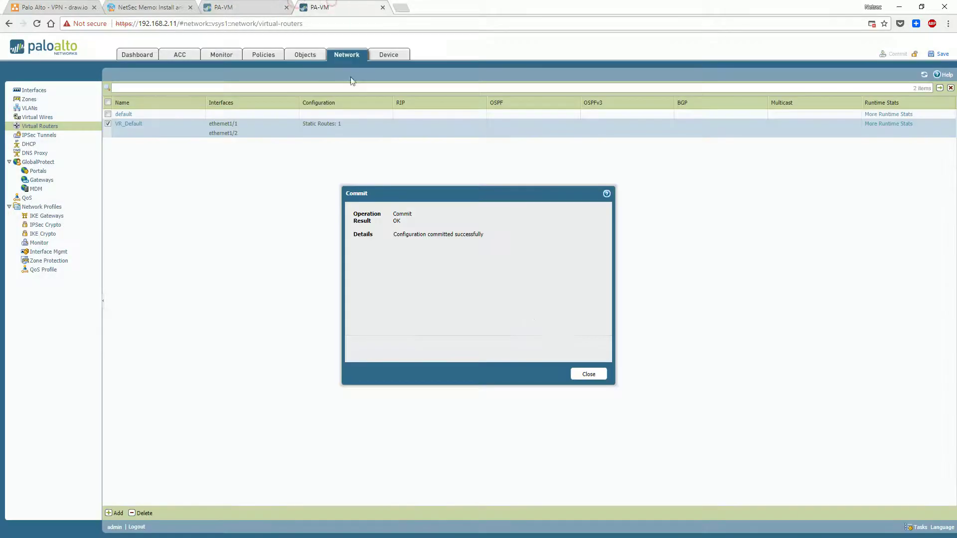
left_click(583, 374)
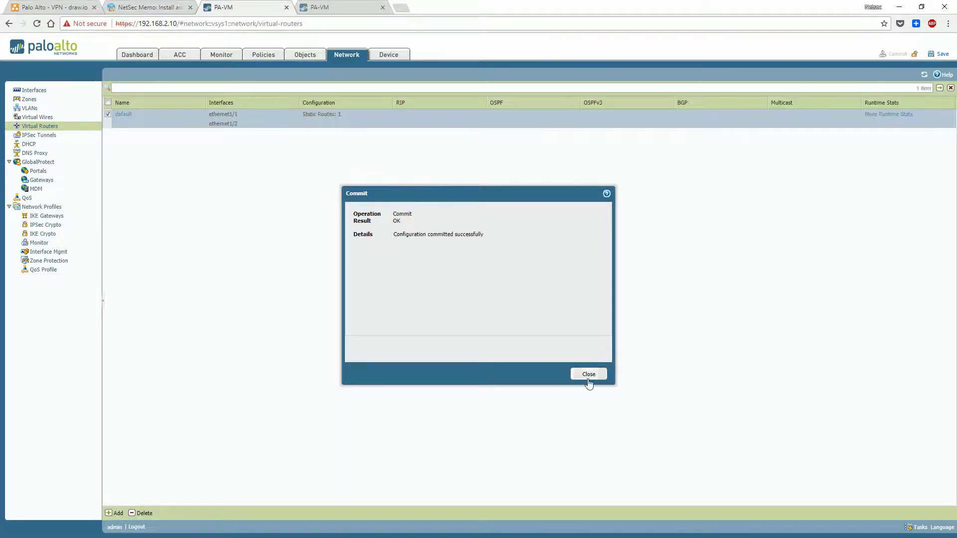
left_click(589, 374)
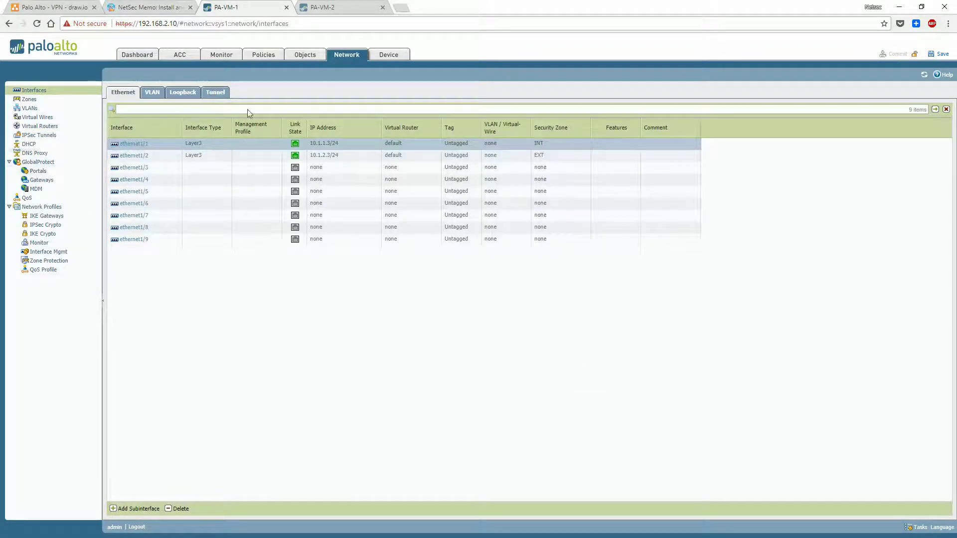
Create management profile Mgmt allowing Ping, SSH and HTTPS and attach it to ethernet1/1
left_click(143, 145)
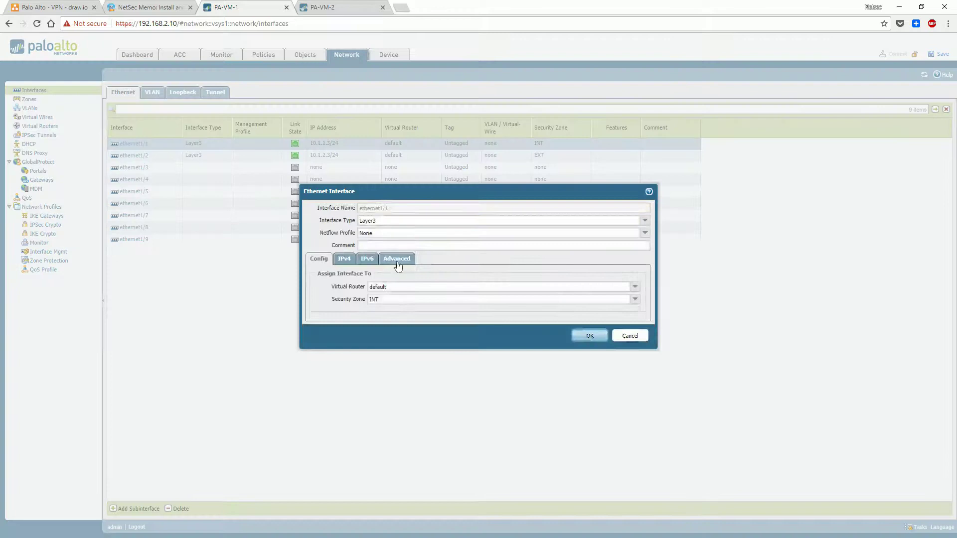
left_click(397, 258)
left_click(636, 326)
left_click(433, 352)
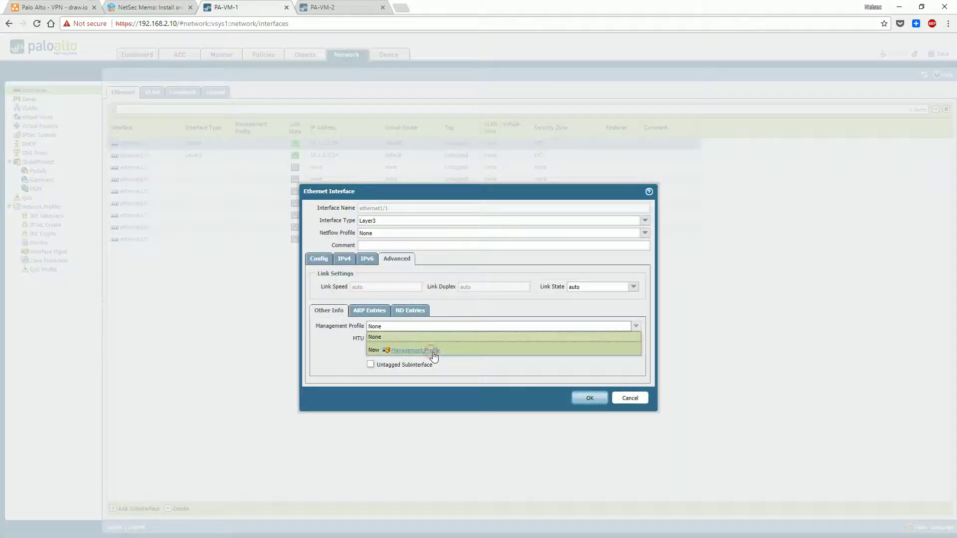
type("Mgmt")
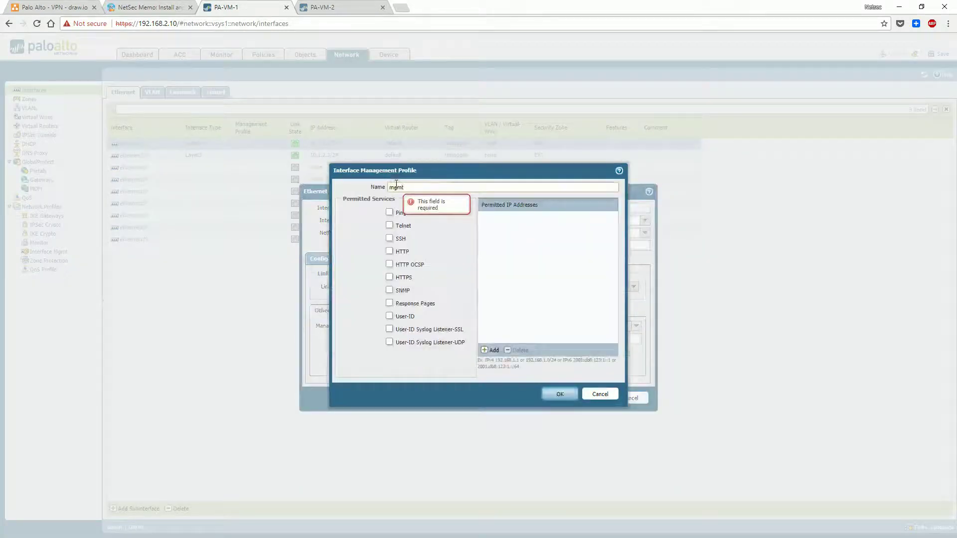
left_click(390, 212)
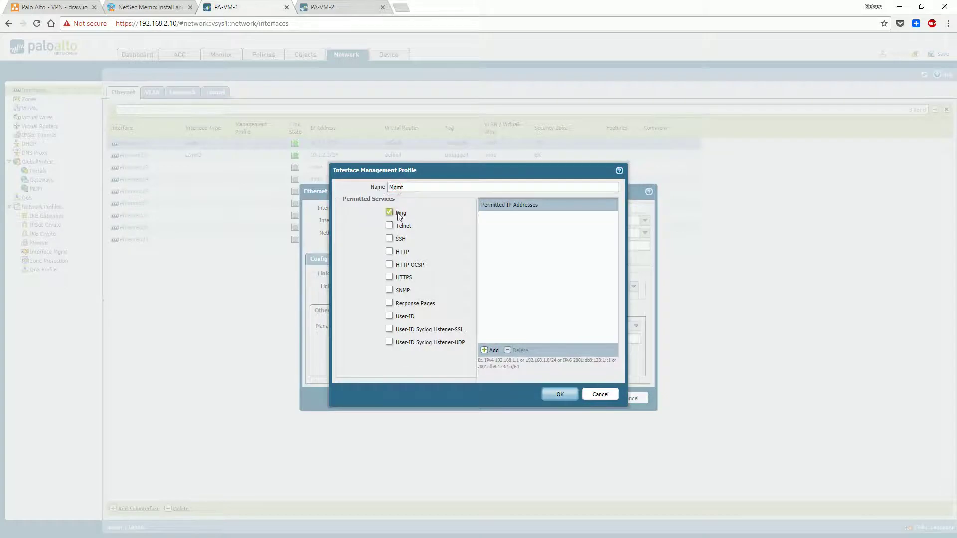
left_click(390, 238)
left_click(390, 277)
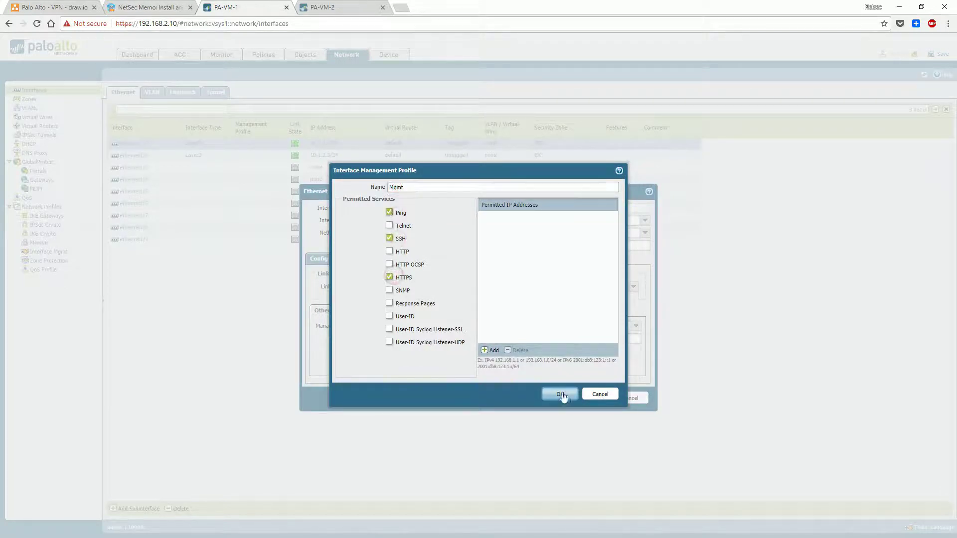
left_click(560, 394)
left_click(588, 397)
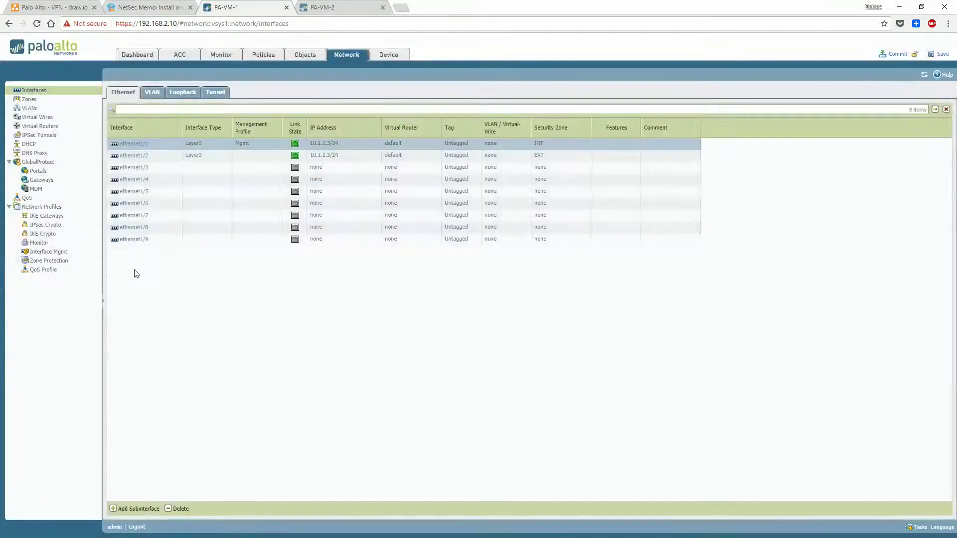
Assign the Mgmt management profile to ethernet1/2
left_click(295, 56)
left_click(343, 56)
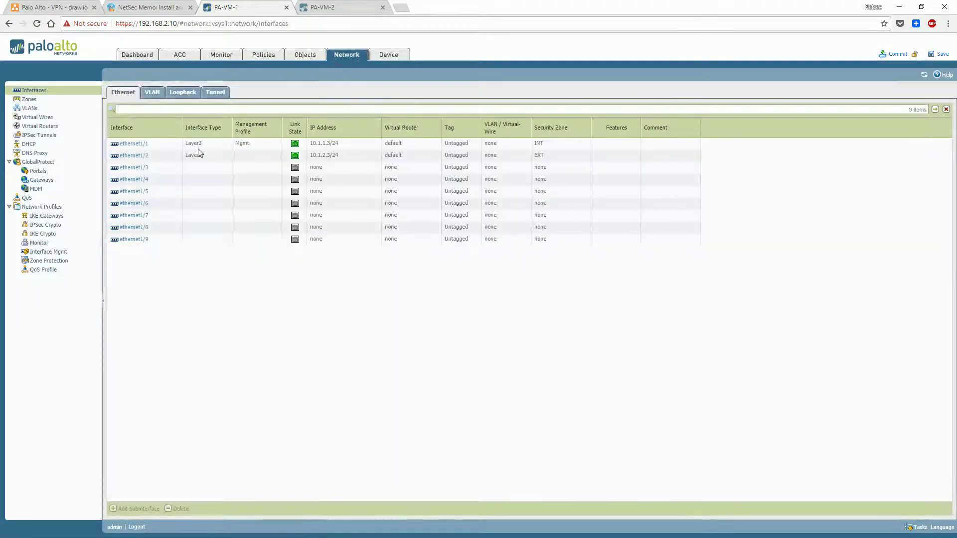
left_click(132, 156)
left_click(408, 260)
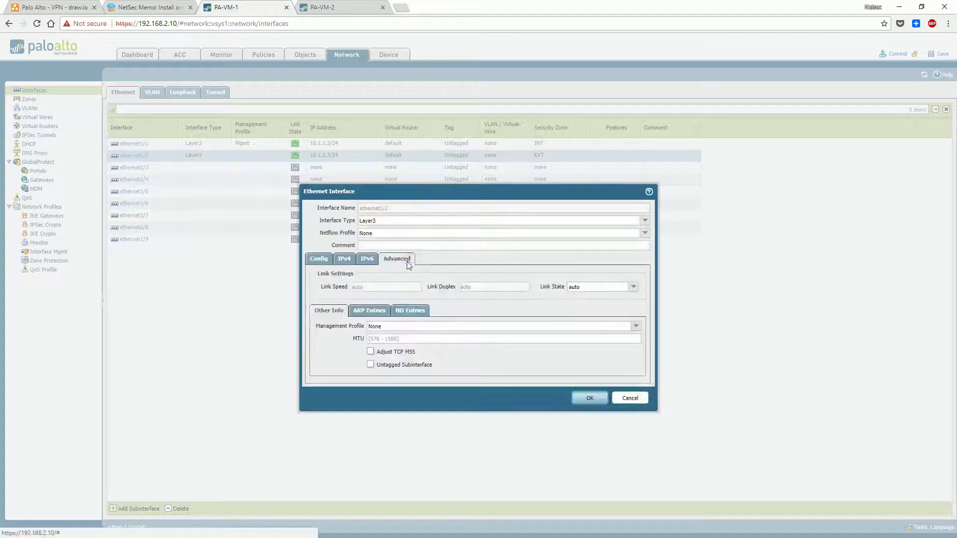
left_click(636, 326)
left_click(612, 347)
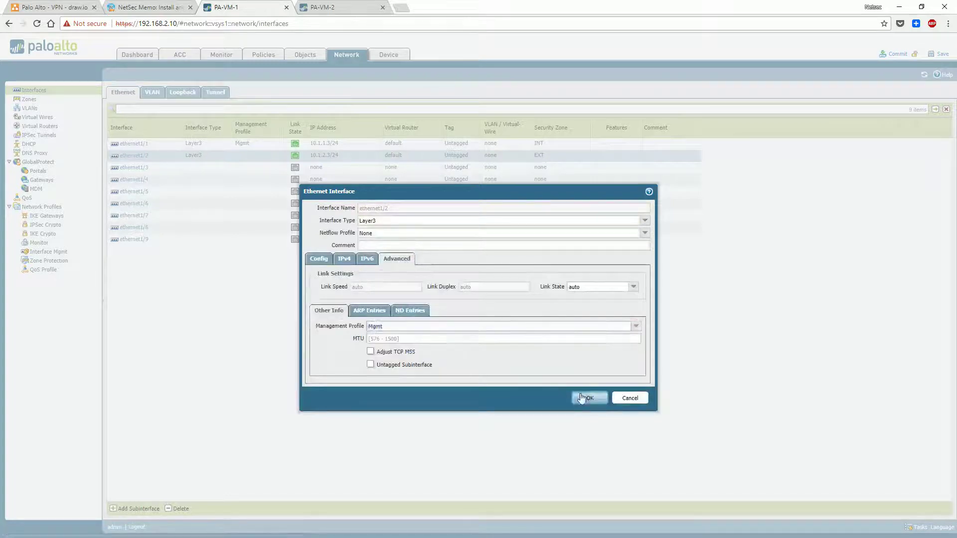
left_click(581, 397)
Review the Mgmt profile in the Interface Management profiles list without changes
left_click(63, 252)
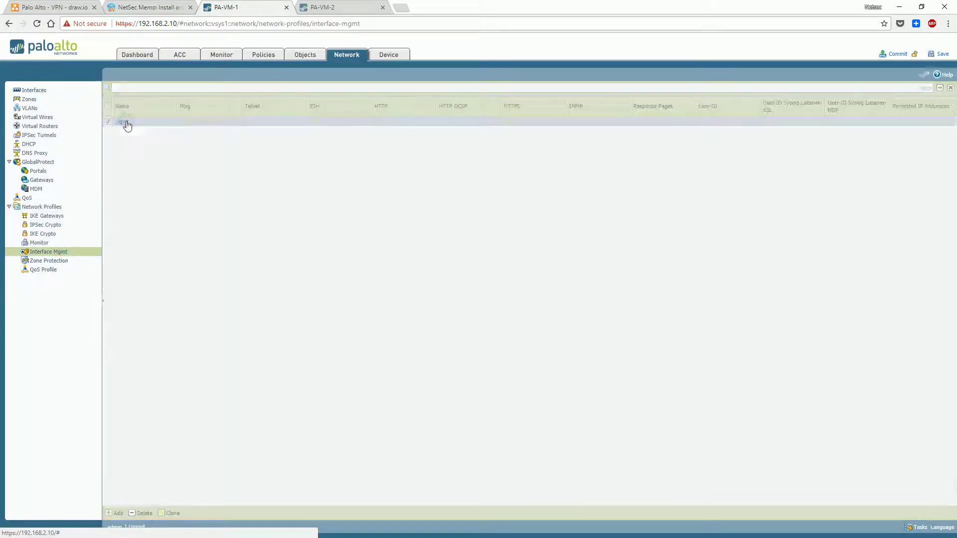
left_click(122, 122)
left_click(560, 393)
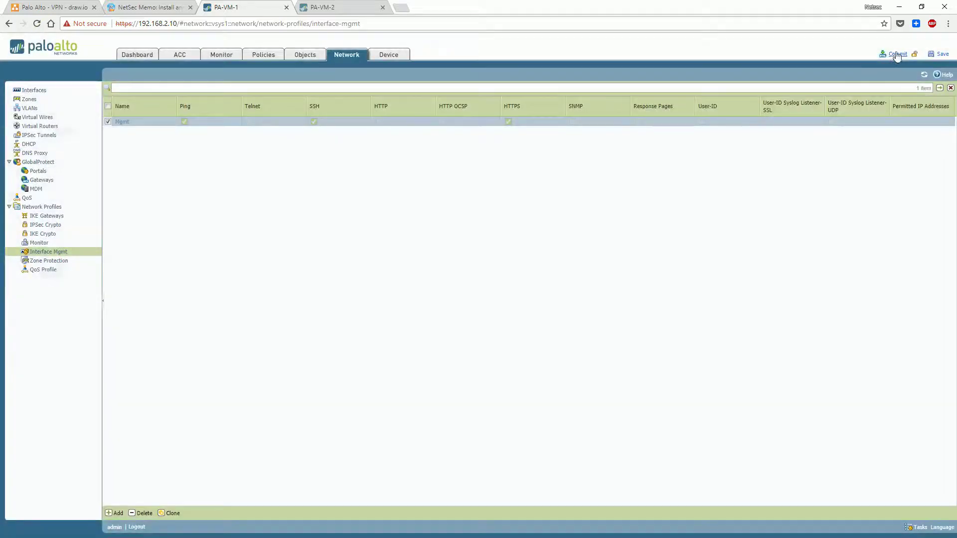
Start the commit and review the pending configuration differences
left_click(897, 54)
left_click(470, 313)
left_click(509, 303)
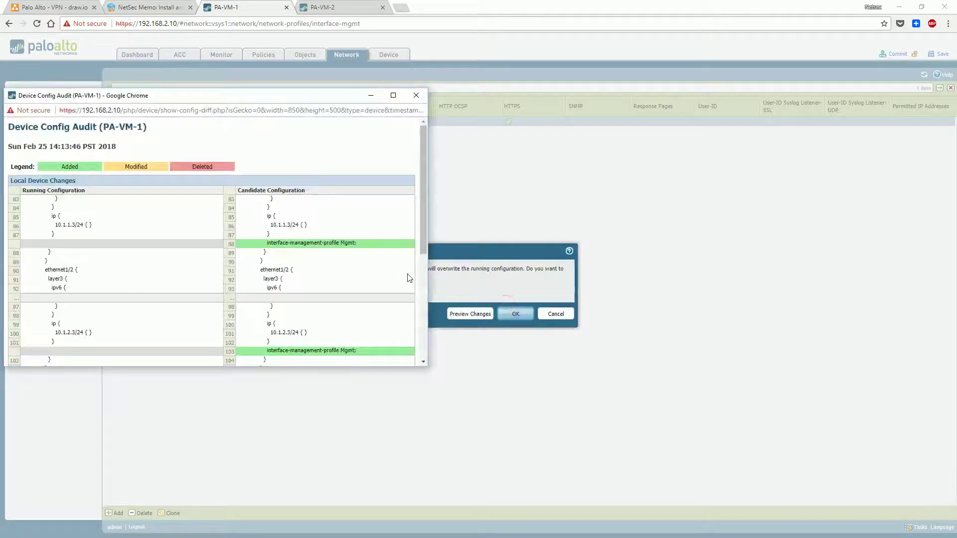
left_click(422, 275)
left_click(416, 96)
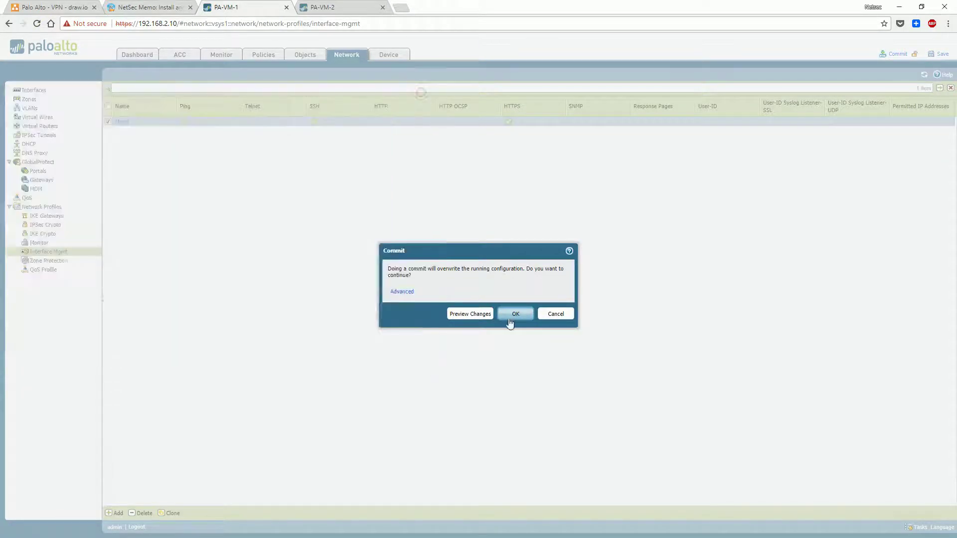
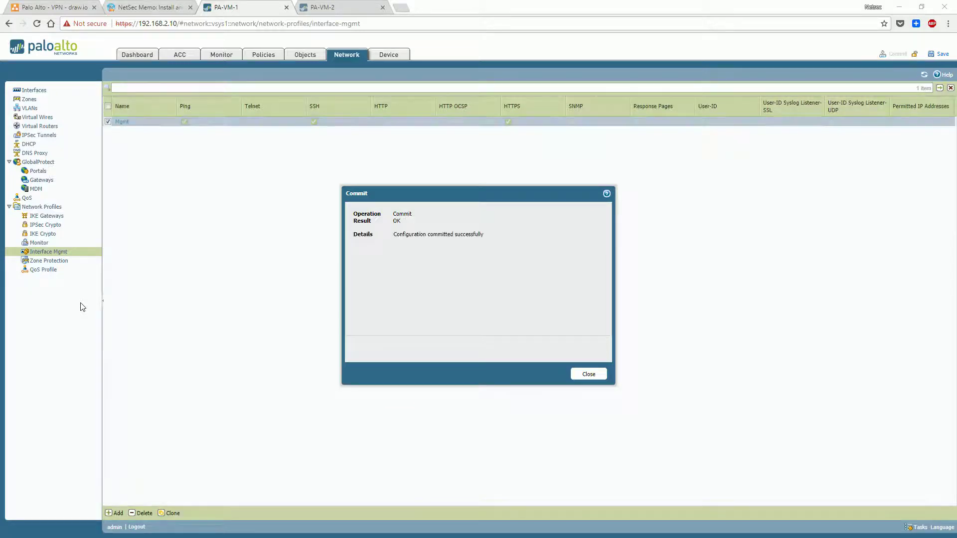
On the OpenWrt1 console, list interfaces with ifconfig | less, then ping 10.1.1.3
key("alt+Tab")
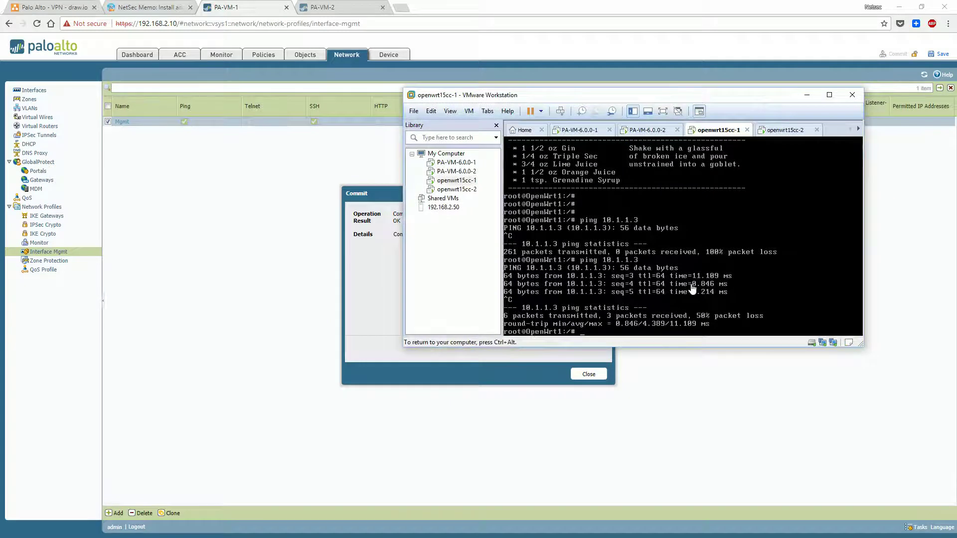
type("onfig")
key("Return")
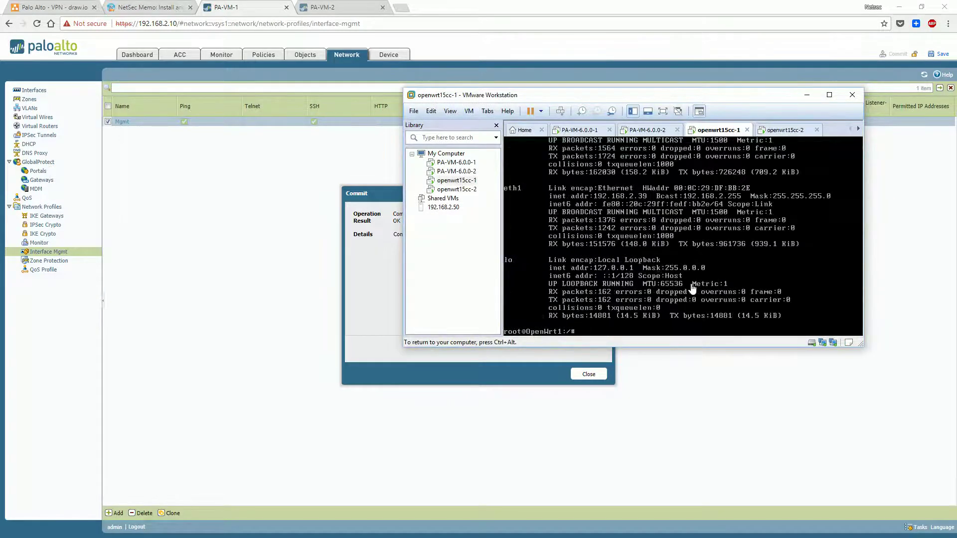
type("less")
key("Return")
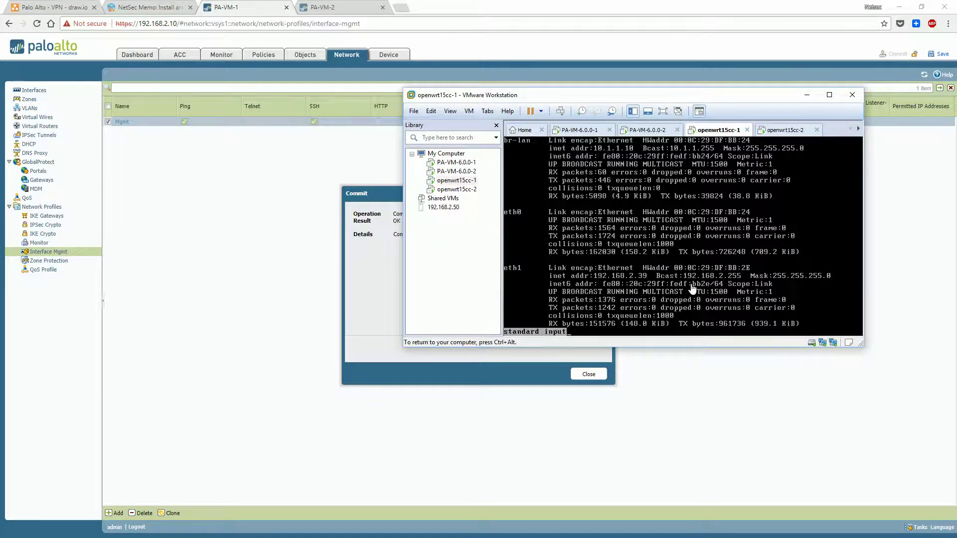
key("q")
key("Return")
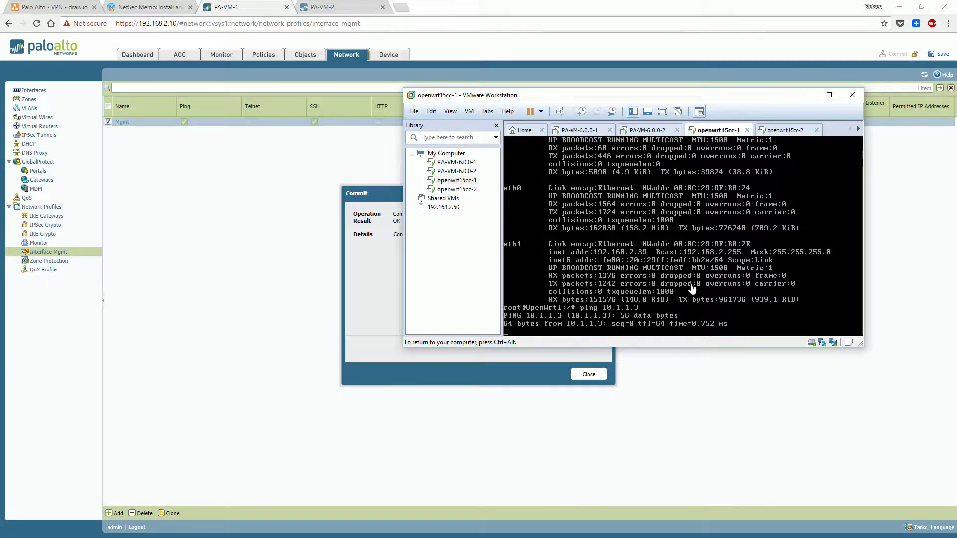
Dismiss the PA-VM-1 commit result, stop the loss-free ping, and move to openwrt15cc-2
left_click(55, 7)
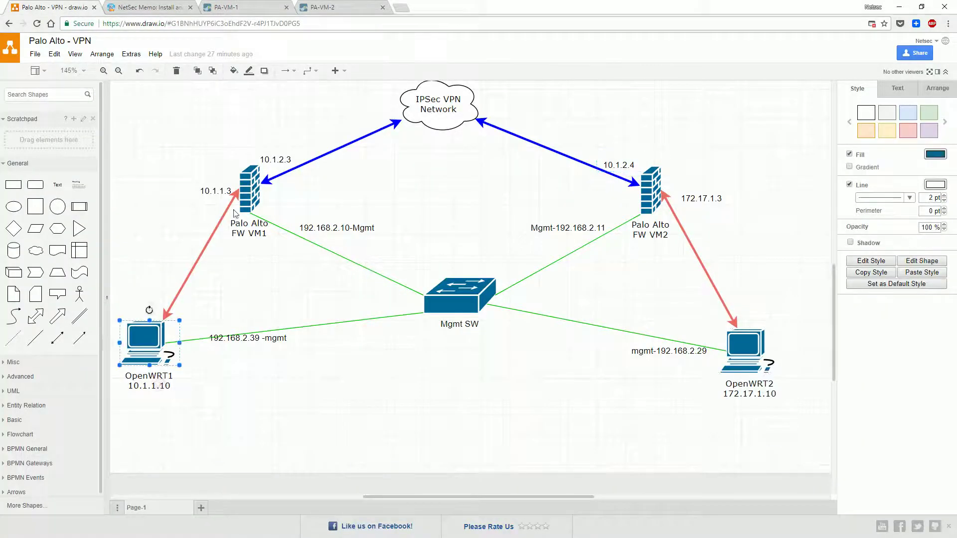
left_click(266, 9)
left_click(589, 374)
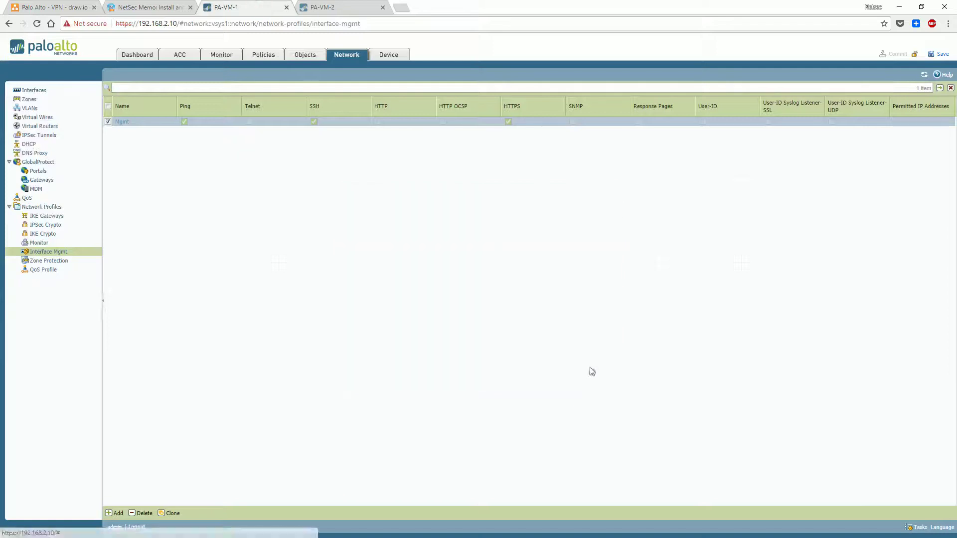
key("alt+Tab")
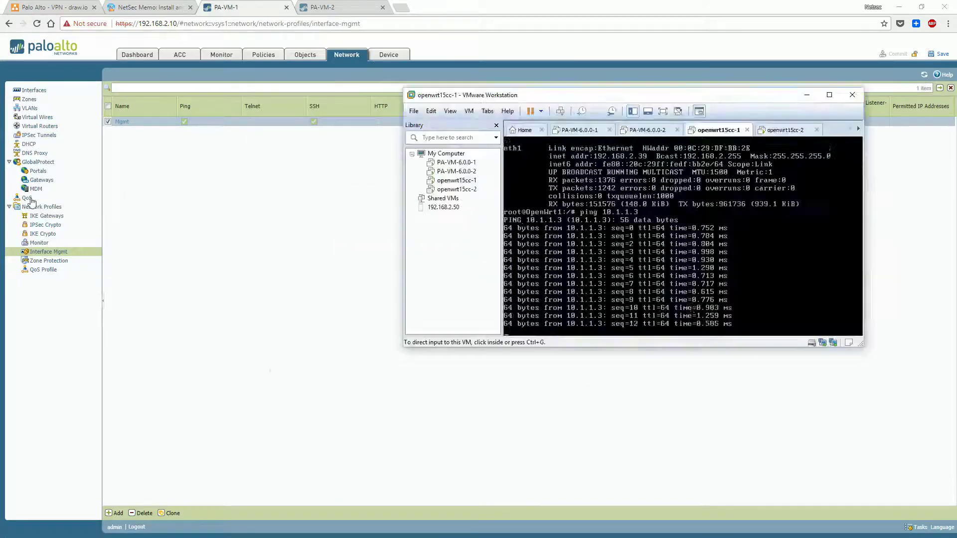
key("ctrl+c")
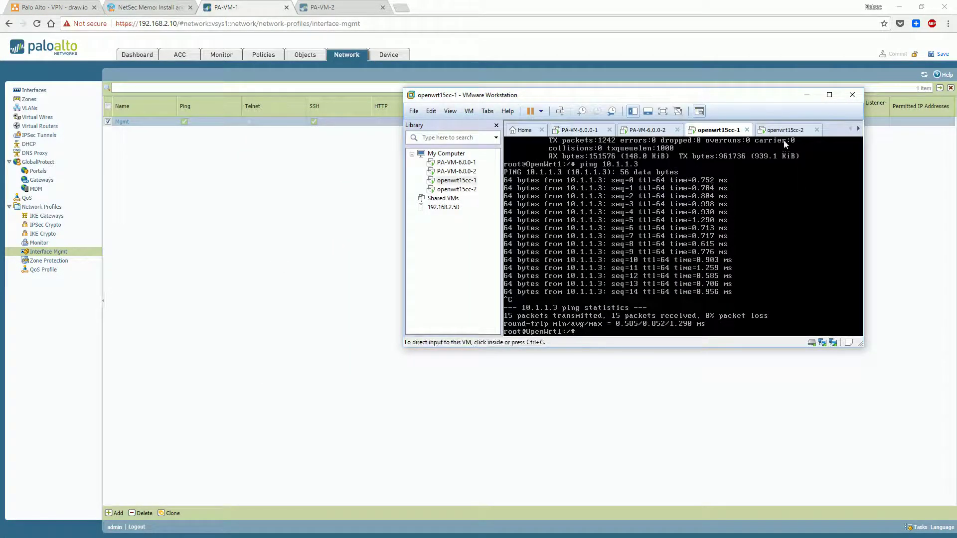
left_click(783, 130)
key("Return")
key("Return")
key("Return")
key("Return")
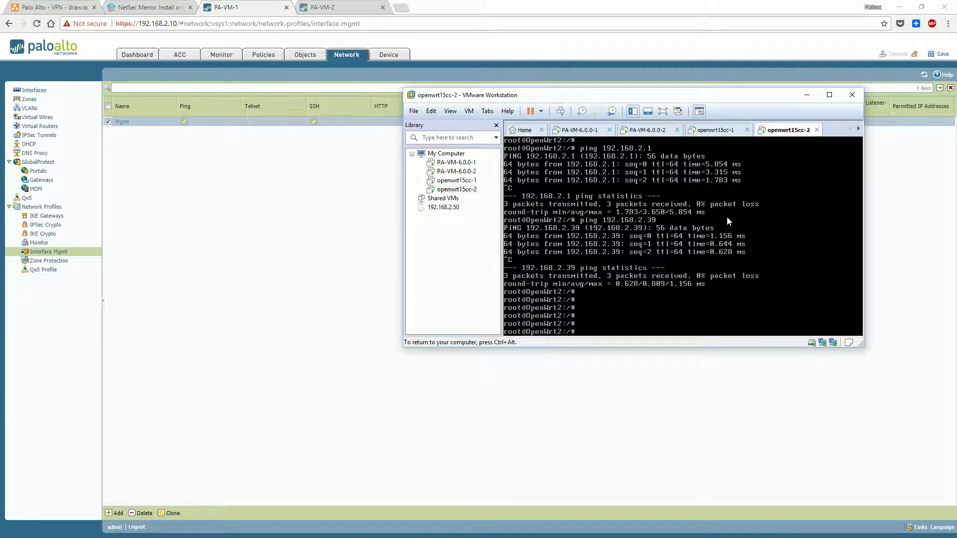
From openwrt15cc-2, ping 172.17.1.3 and confirm 0% packet loss
type("ping 172.17.1.3")
key("Return")
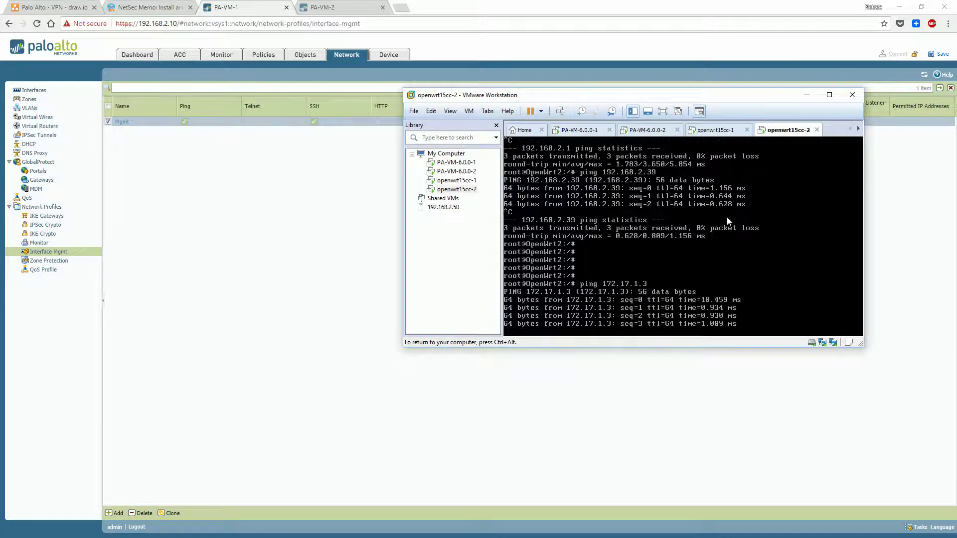
key("ctrl+c")
Ping 10.1.1.3, which gets no replies, then minimise the VMware window
type("ping")
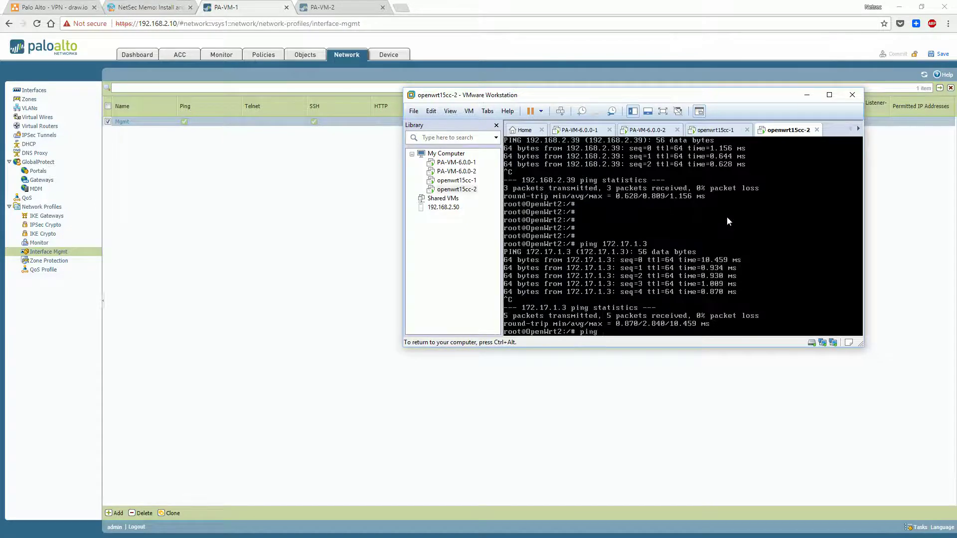
type(" 10.1.1.3")
key("Return")
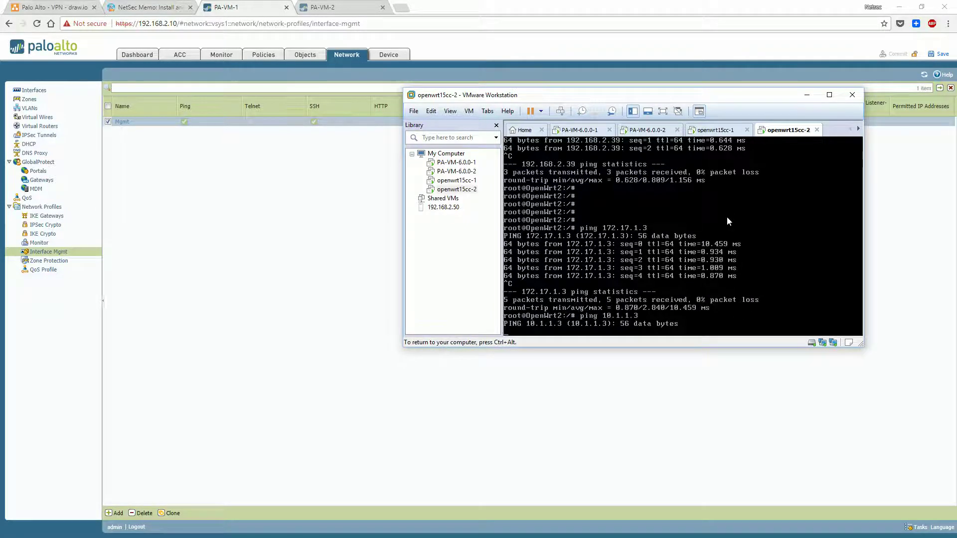
key("ctrl+alt")
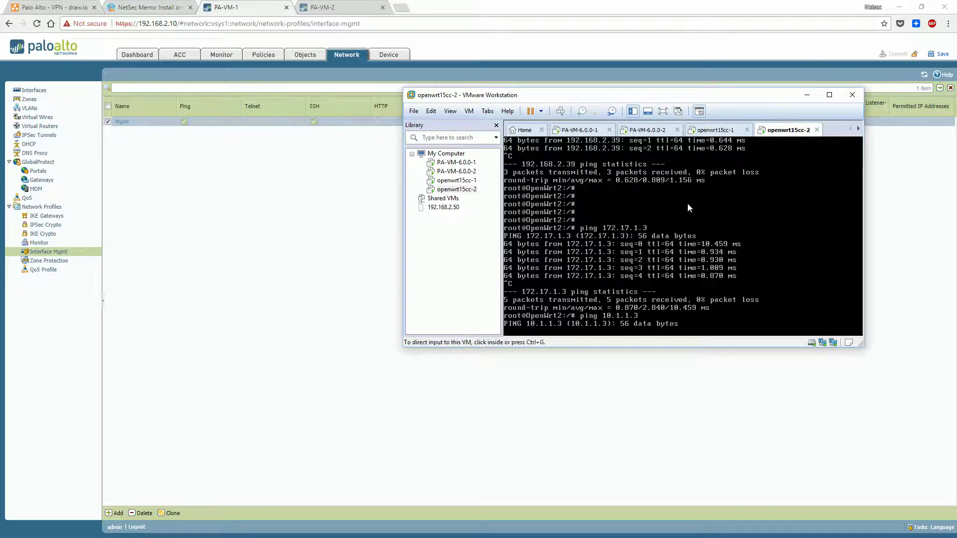
left_click(555, 272)
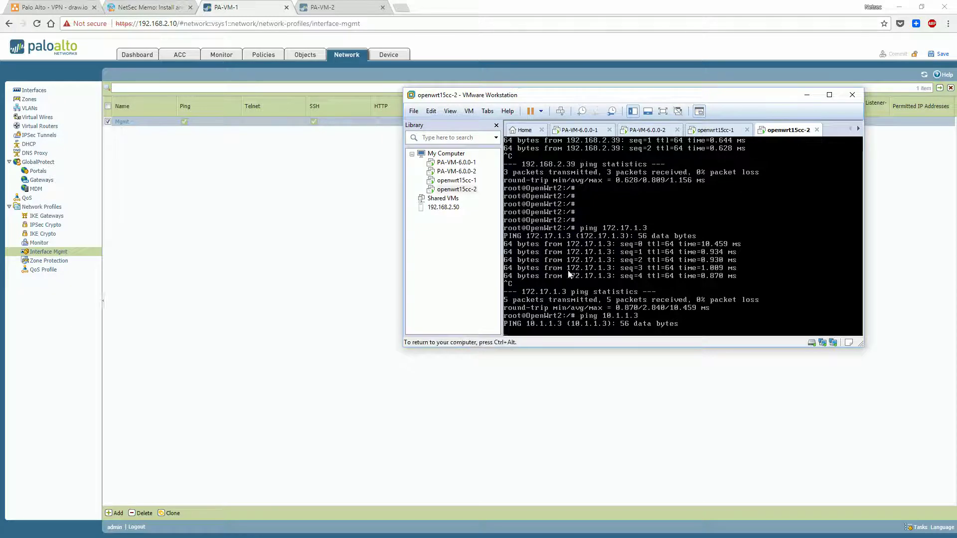
key("ctrl+c")
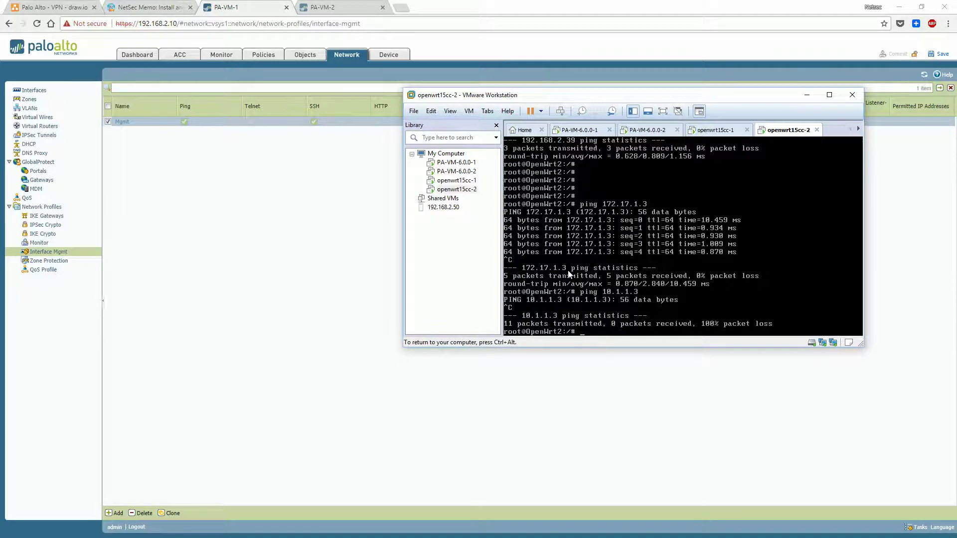
key("ctrl+alt")
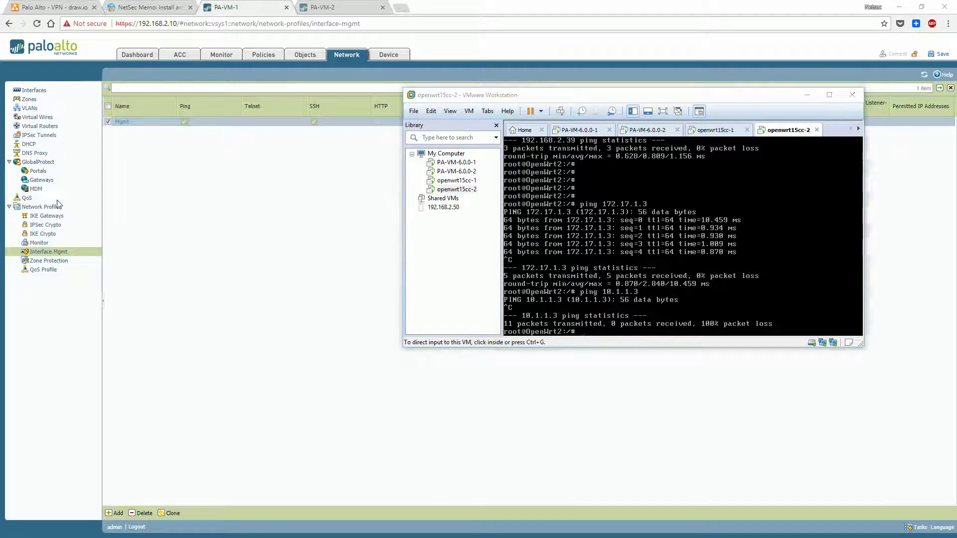
left_click(807, 95)
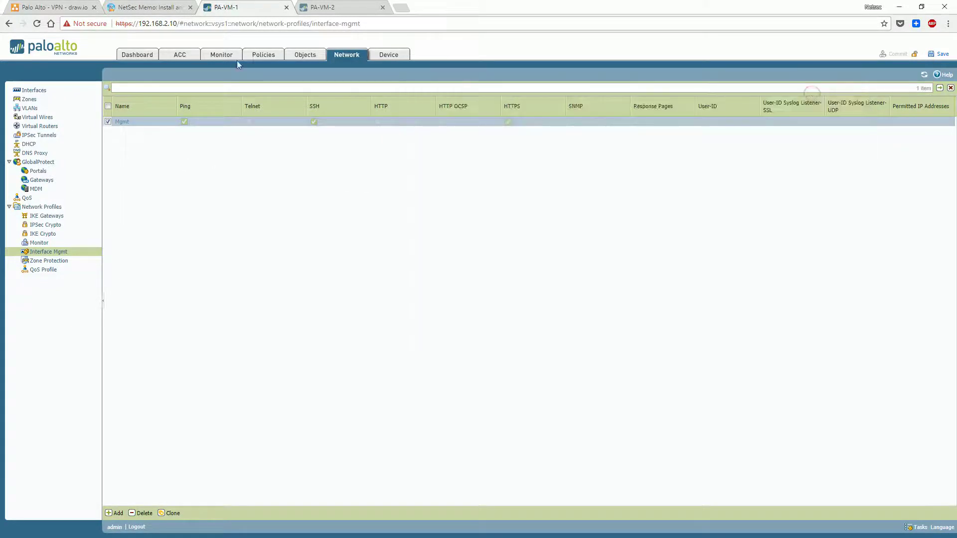
Add a new security rule in Policies > Security named Allow-Any-test
left_click(229, 55)
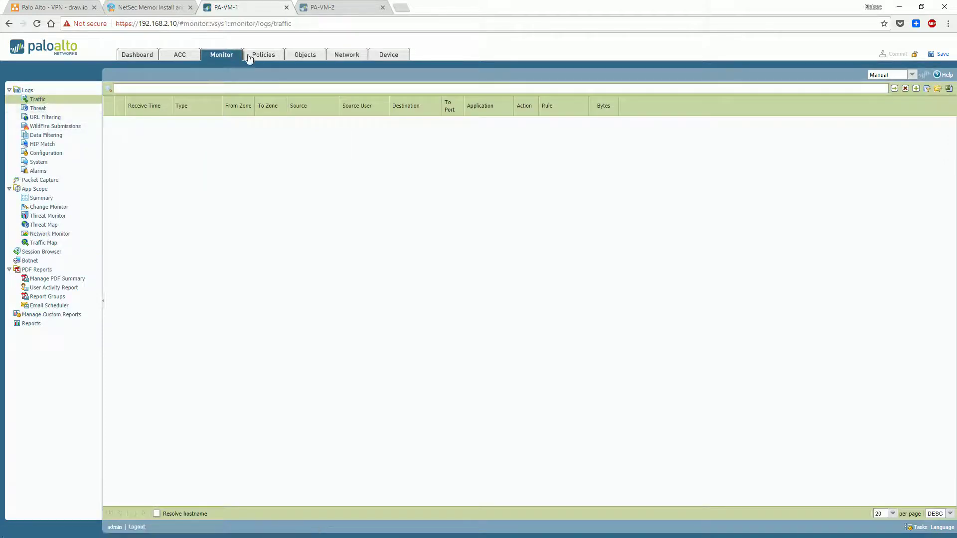
left_click(255, 56)
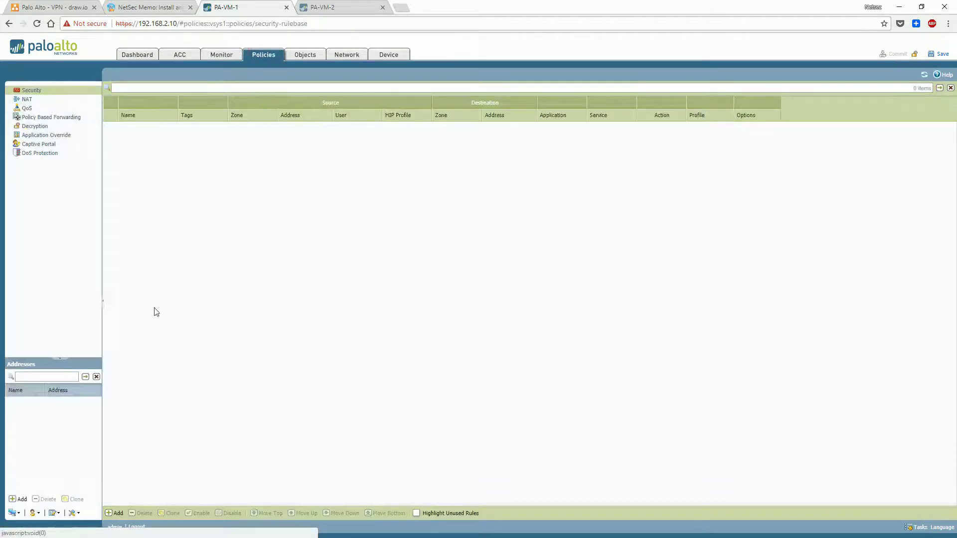
left_click(115, 514)
left_click(395, 267)
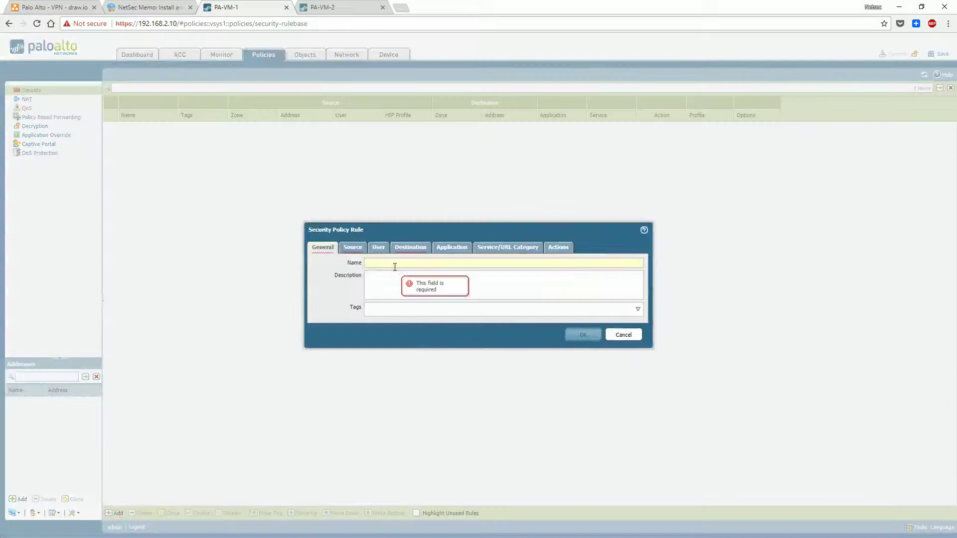
type("Allow-Any-test")
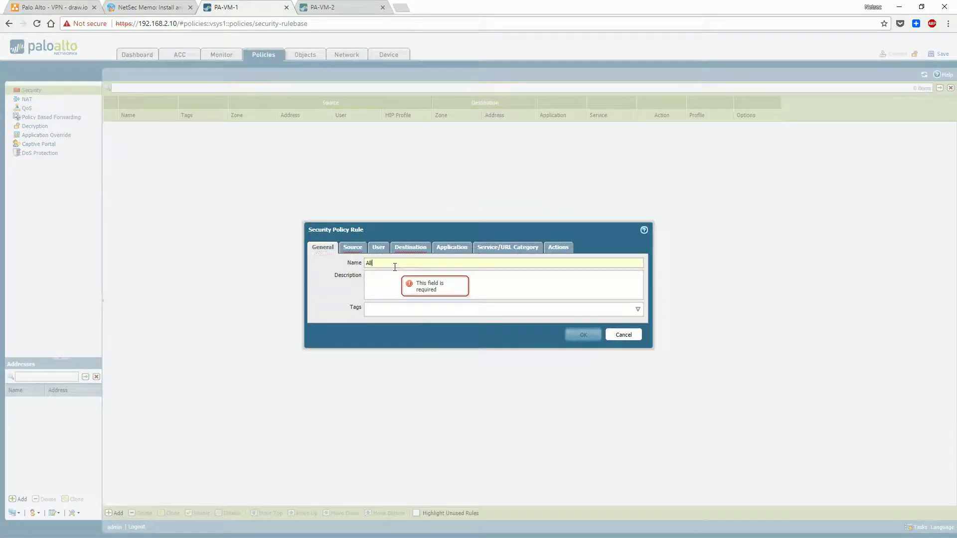
Add EXT and INT as the rule's destination zones
left_click(352, 246)
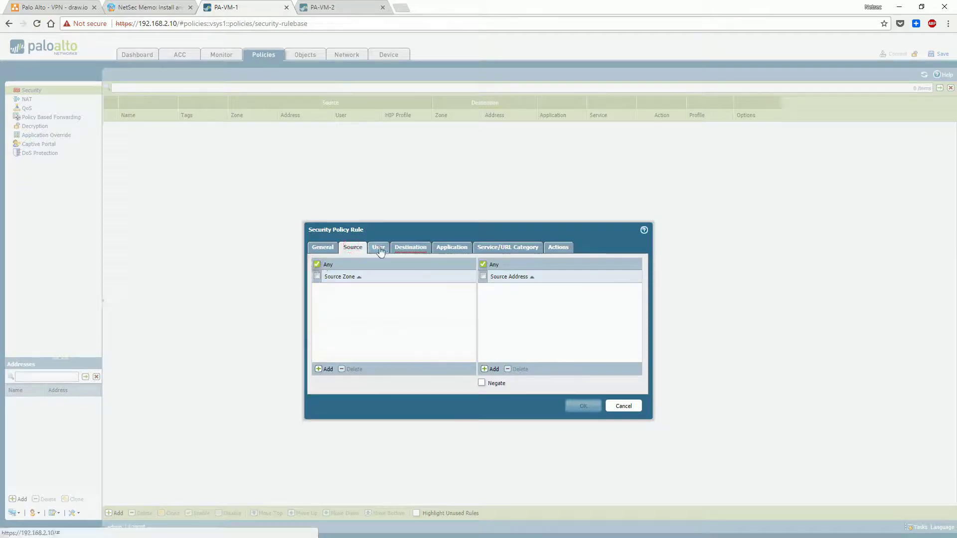
left_click(410, 247)
left_click(325, 370)
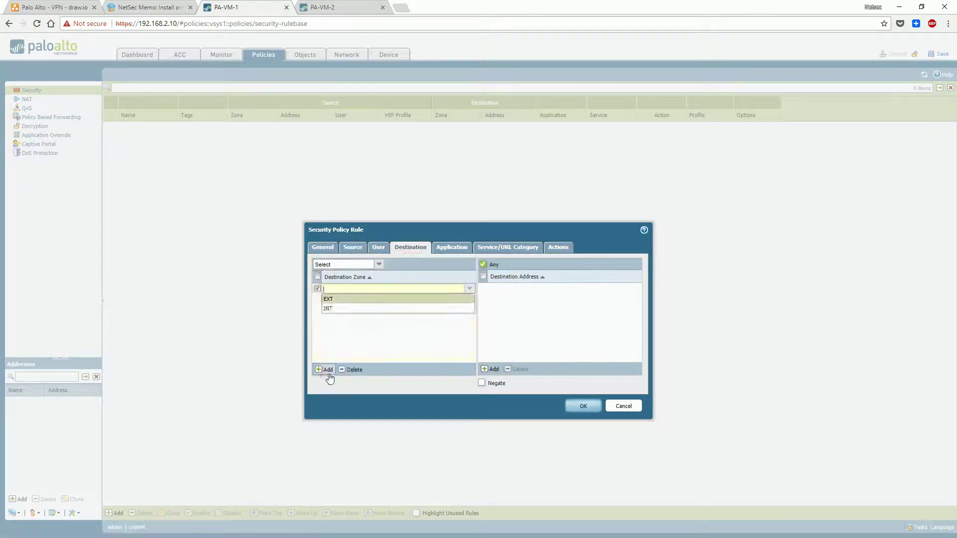
left_click(341, 299)
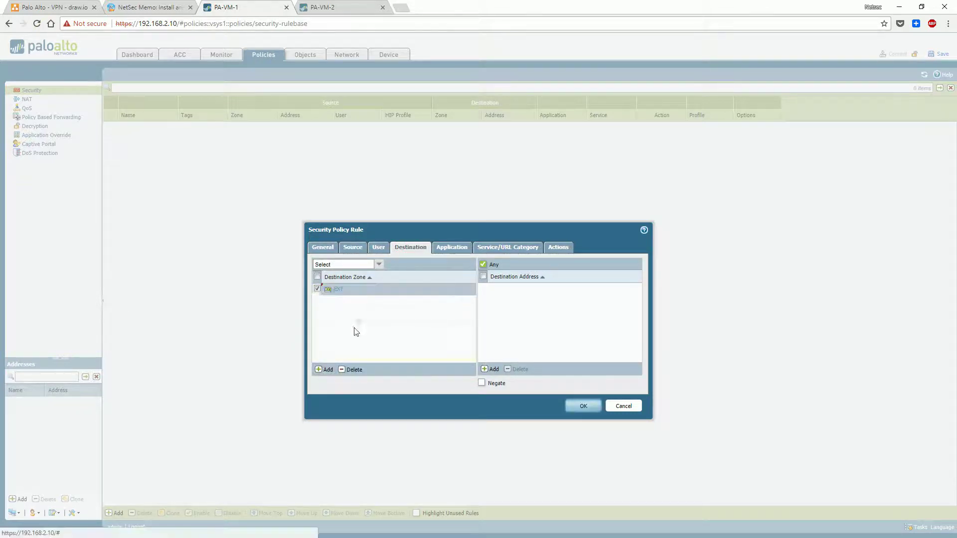
left_click(325, 370)
left_click(342, 321)
left_click(384, 348)
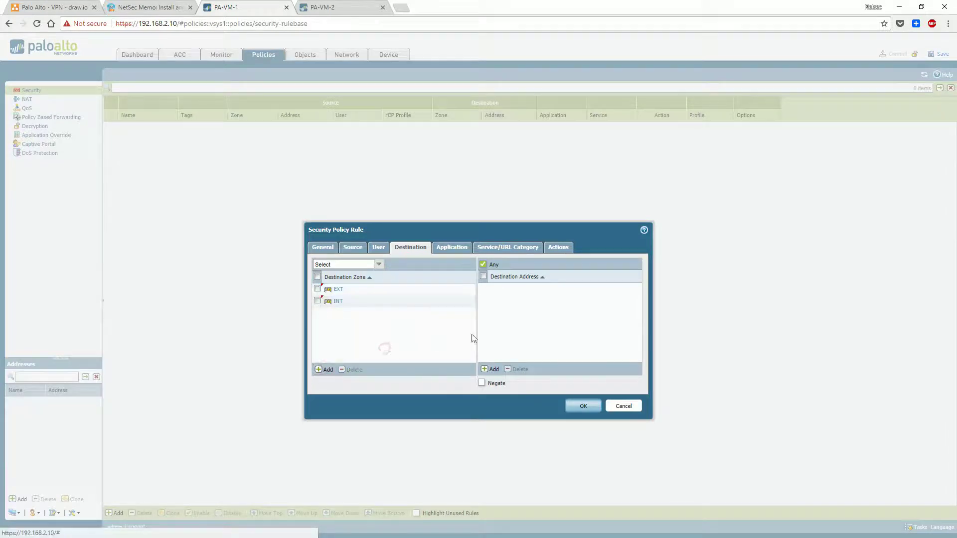
Review the rule's User, Source and Application settings
left_click(378, 247)
left_click(353, 247)
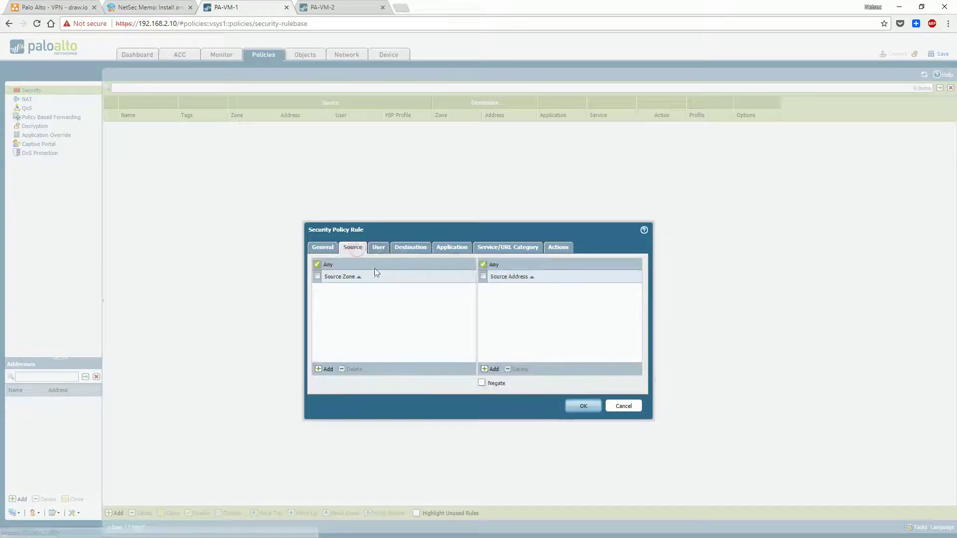
left_click(378, 247)
left_click(451, 247)
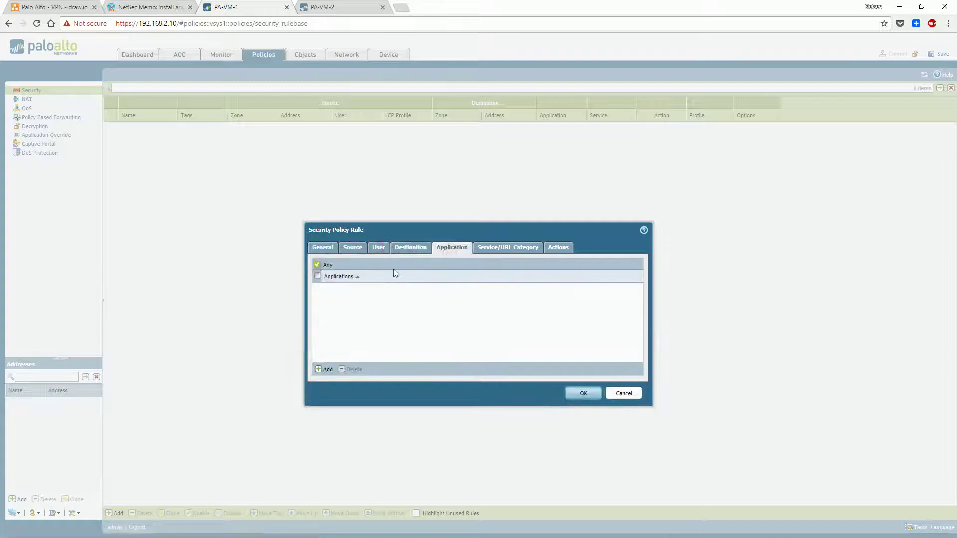
left_click(493, 248)
Set the rule's service to any
left_click(325, 369)
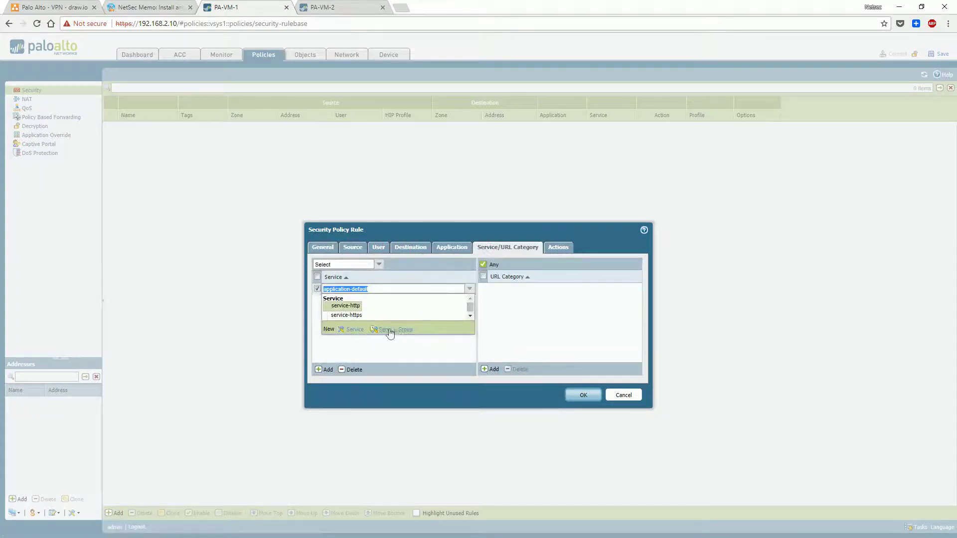
left_click(469, 317)
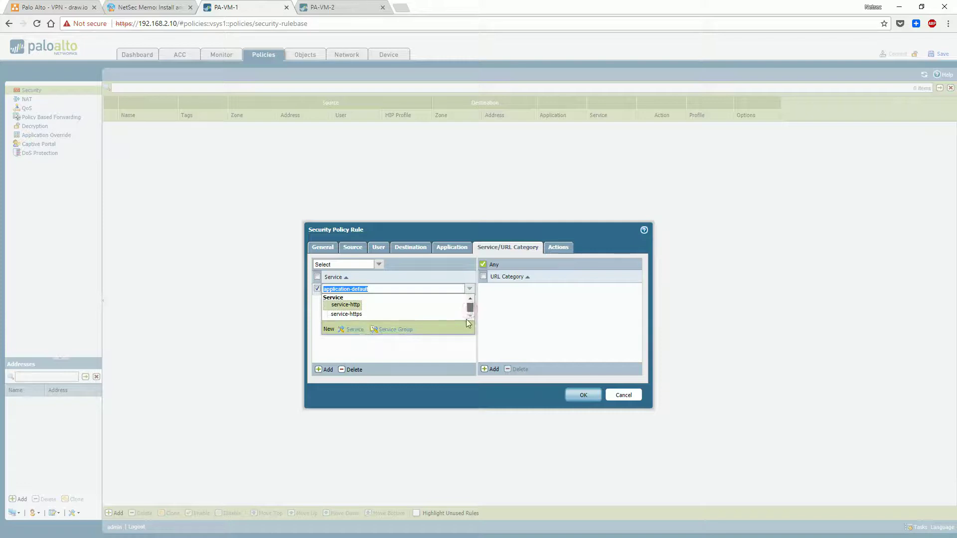
left_click(376, 333)
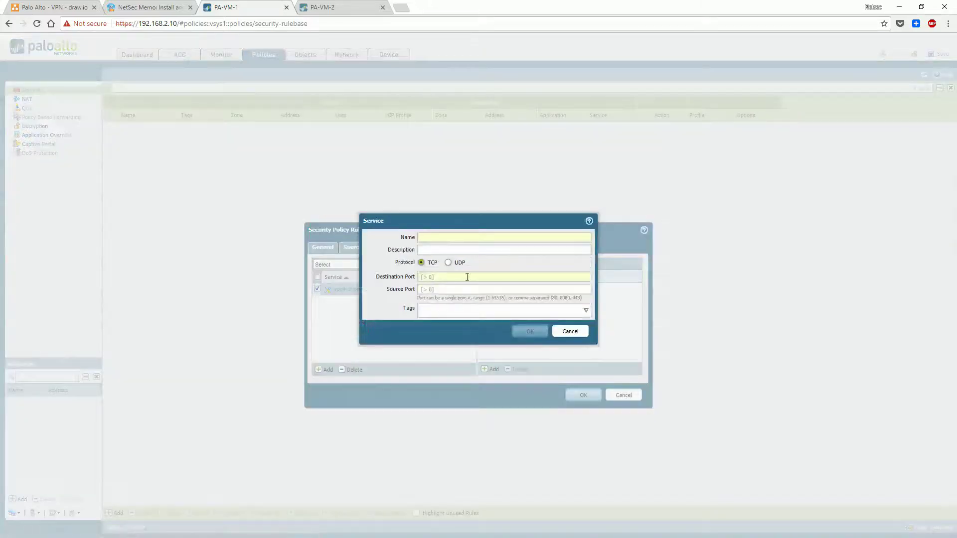
left_click(567, 333)
left_click(367, 290)
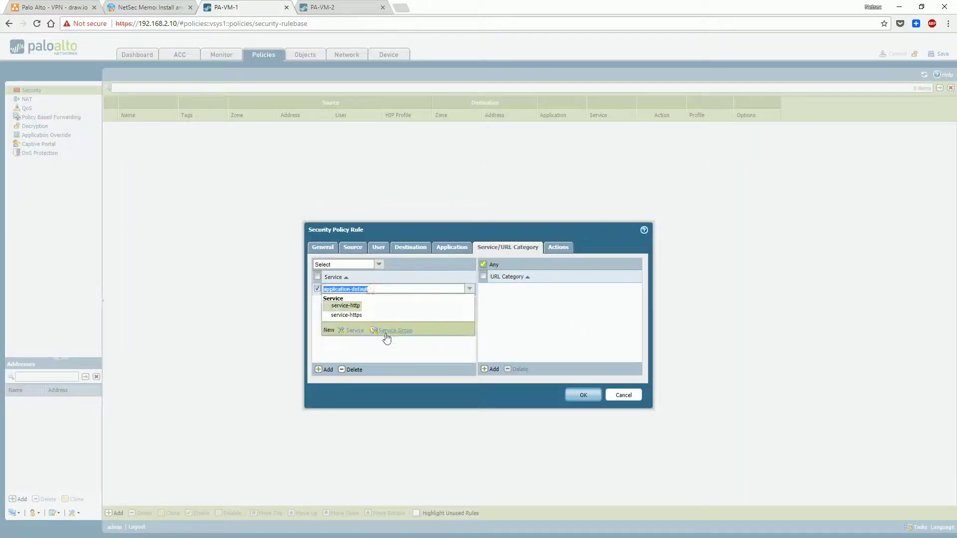
left_click(380, 342)
left_click(364, 294)
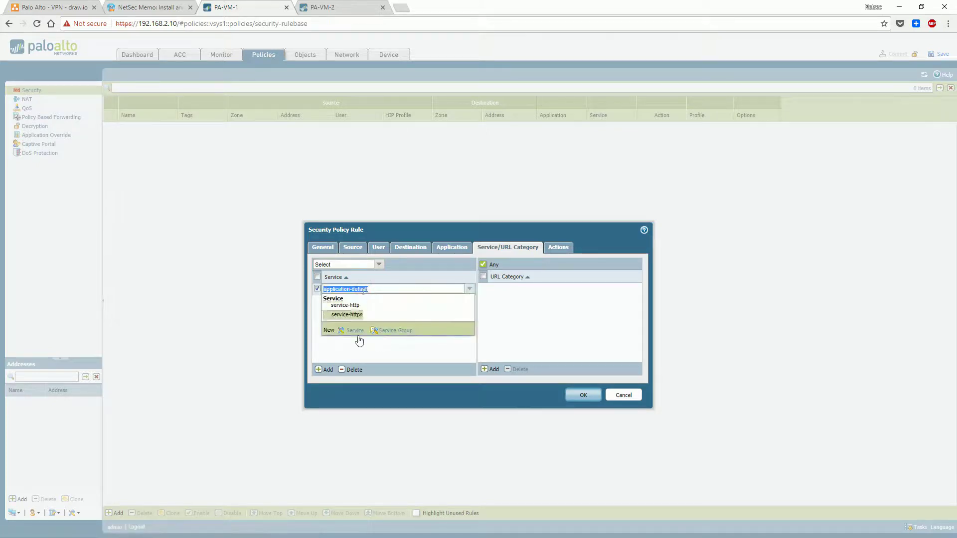
left_click(358, 342)
left_click(379, 264)
left_click(368, 284)
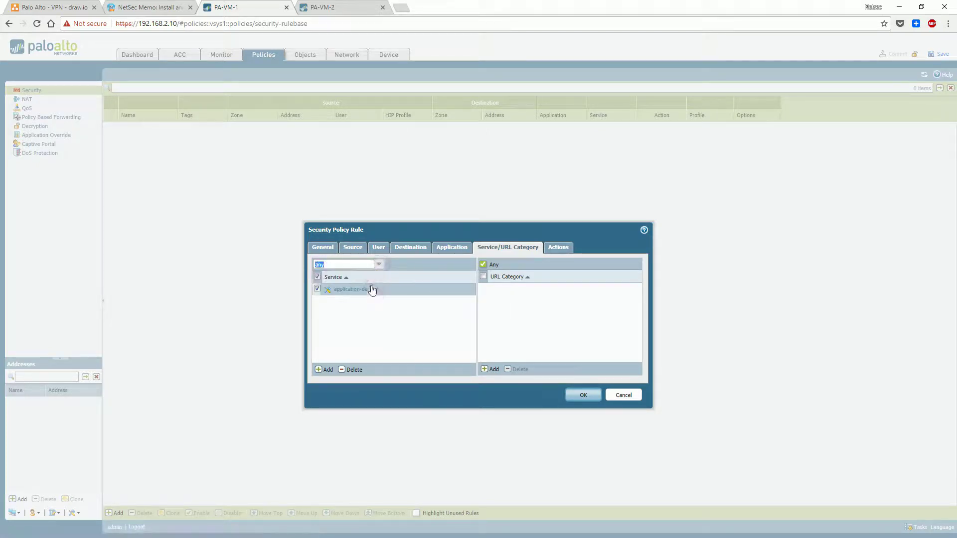
Remove the duplicate application-default service entry, leaving only any
left_click(324, 369)
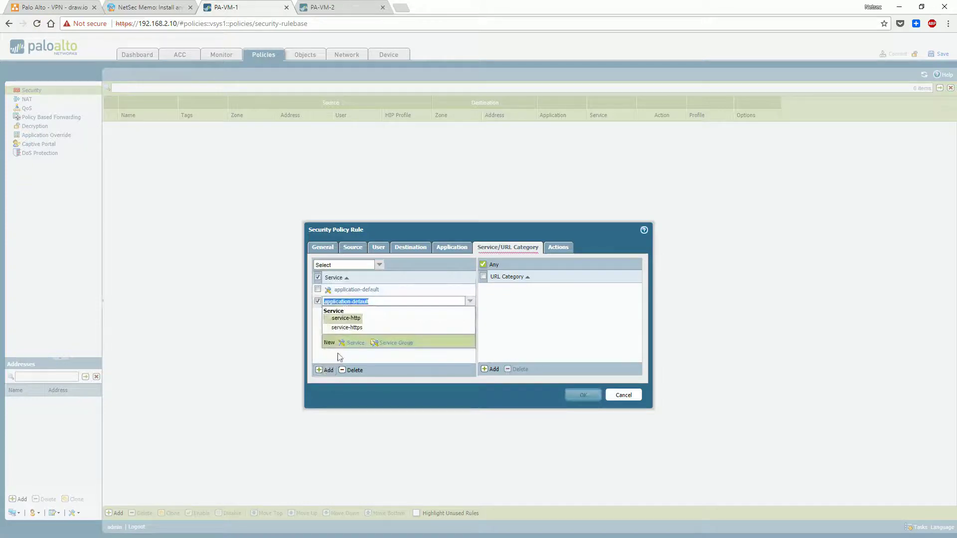
left_click(340, 357)
left_click(379, 264)
left_click(367, 284)
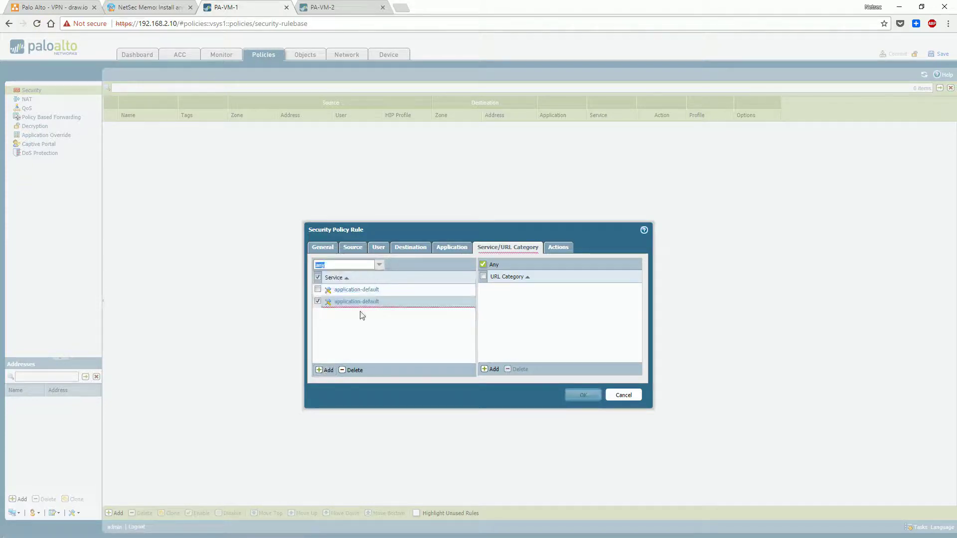
left_click(354, 371)
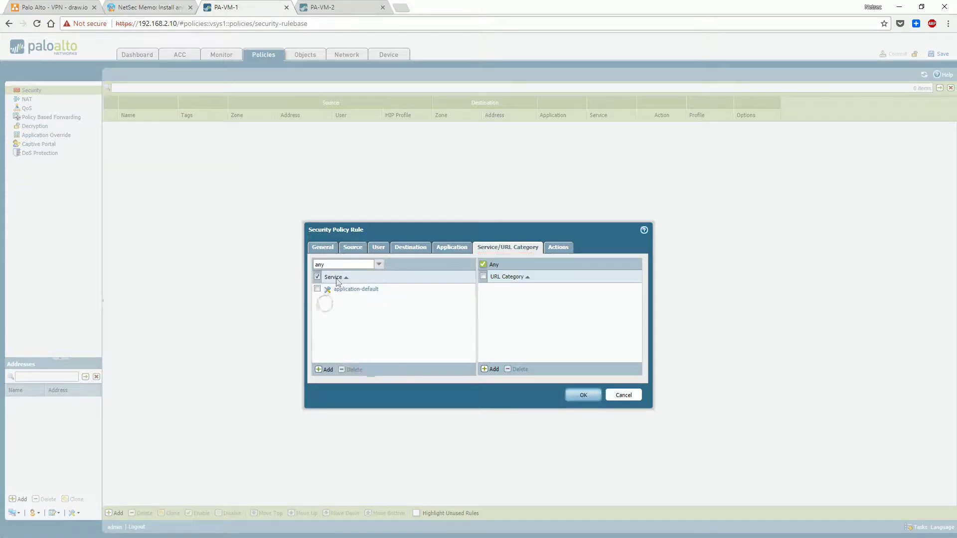
left_click(324, 370)
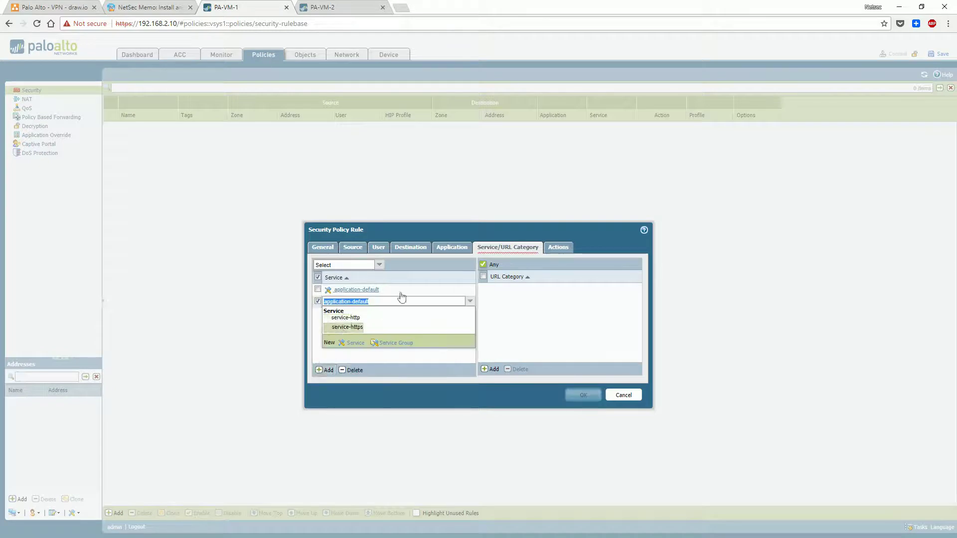
left_click(355, 320)
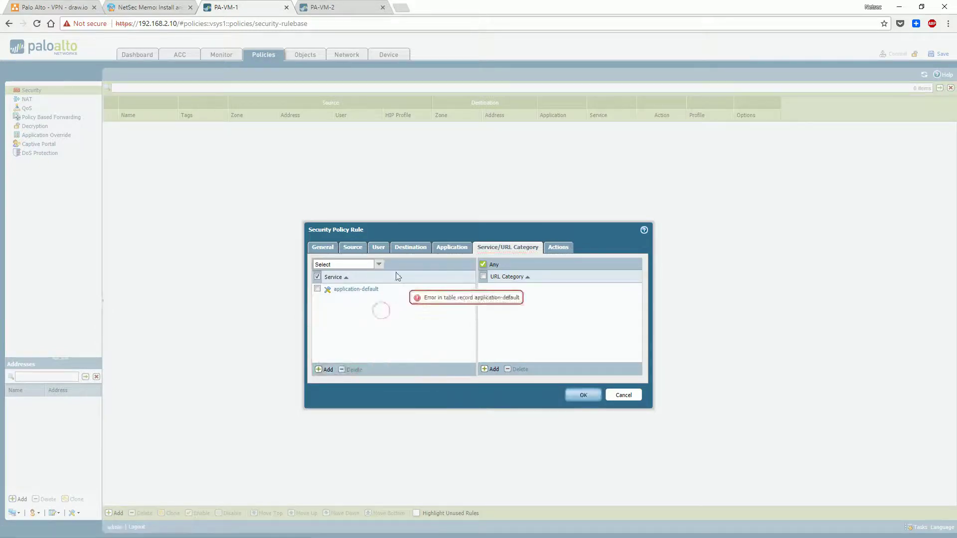
left_click(383, 311)
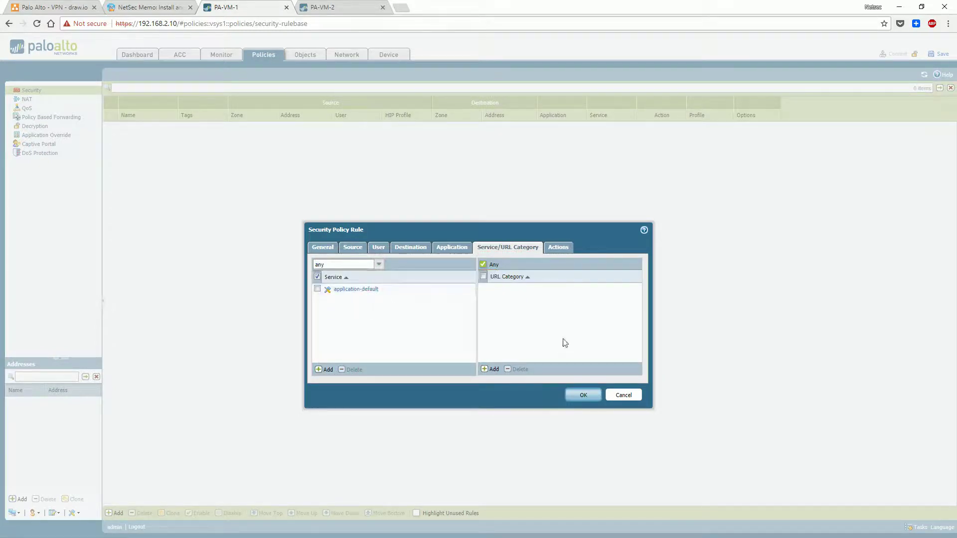
Keep the action Allow with profile type None and save the rule
left_click(558, 247)
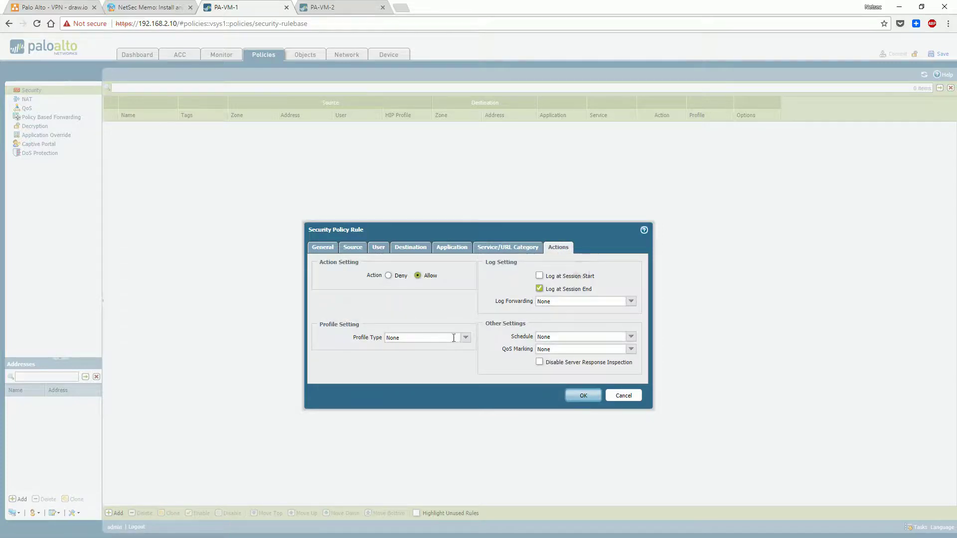
left_click(408, 335)
left_click(465, 338)
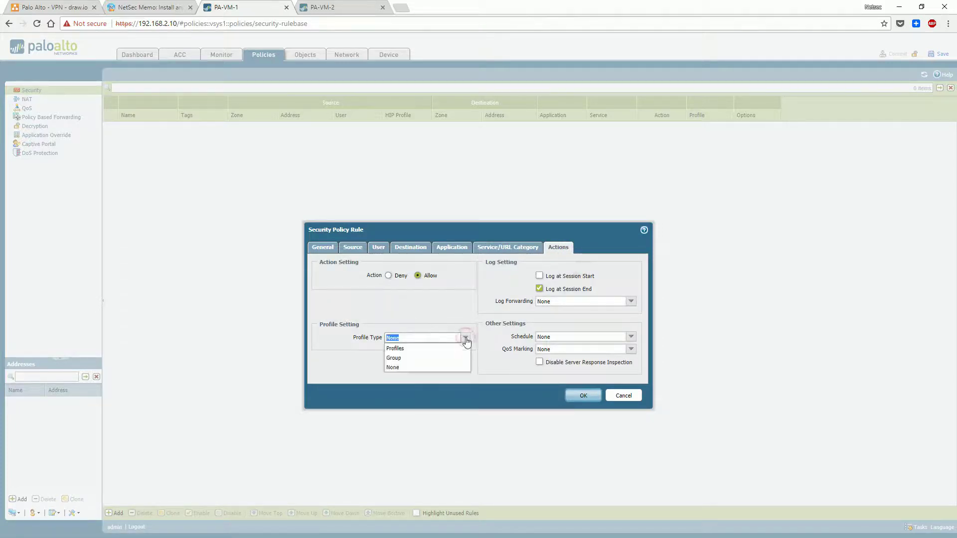
left_click(464, 345)
left_click(583, 397)
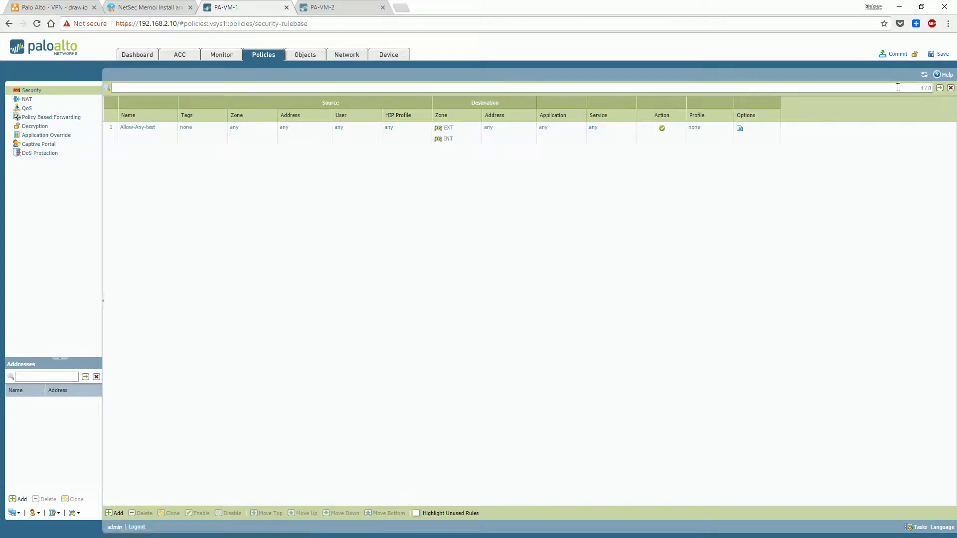
Commit the configuration, then re-ping and traceroute 10.1.1.3 from openwrt15cc-2
left_click(897, 54)
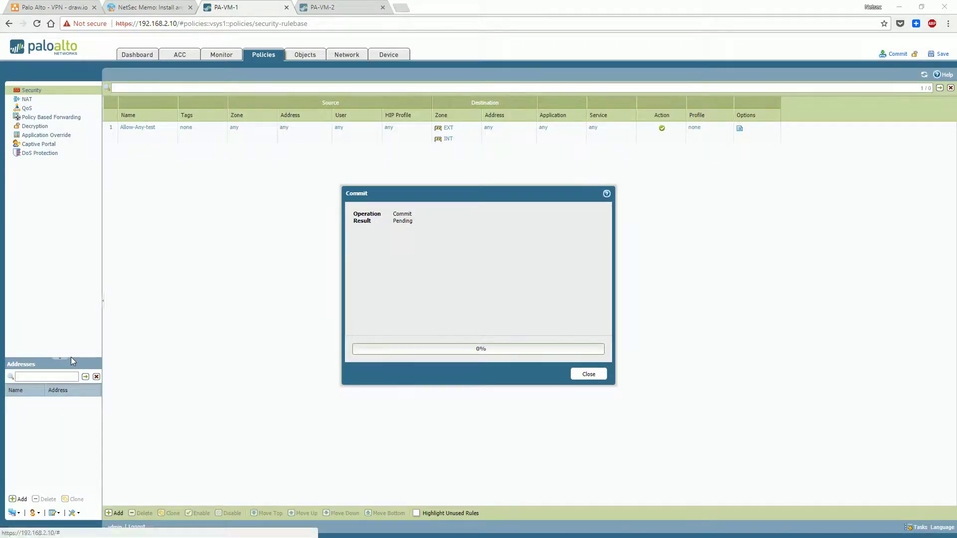
key("alt+Tab")
left_click_drag(638, 94, 698, 66)
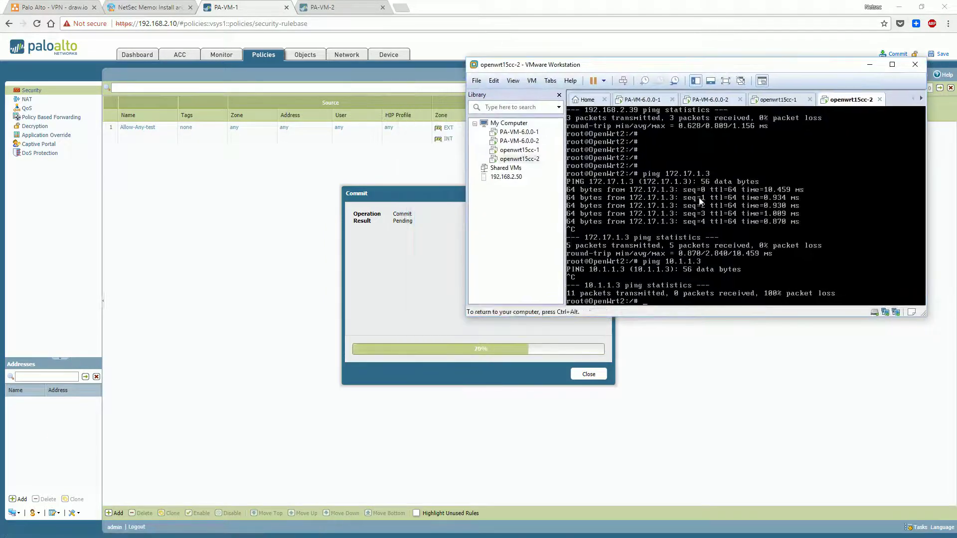
key("Up")
key("Return")
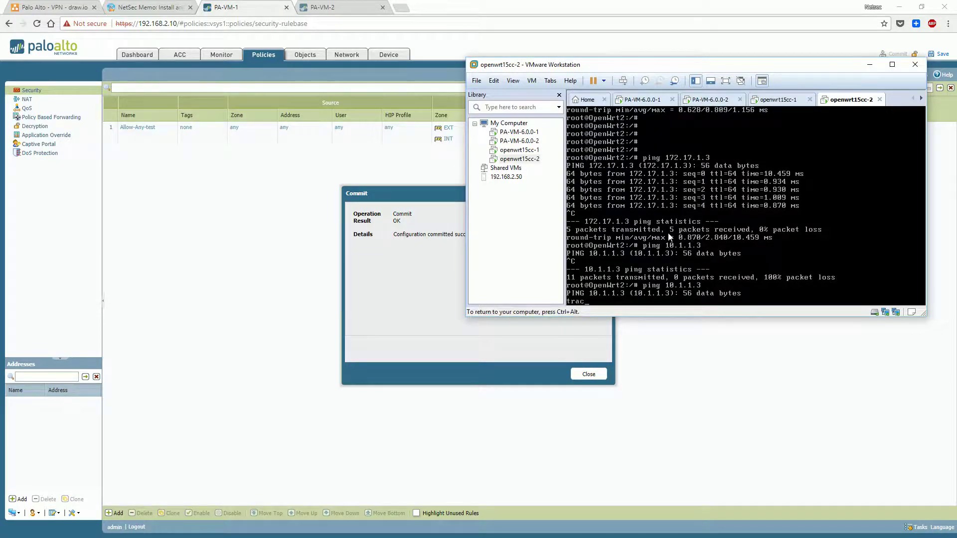
key("Return")
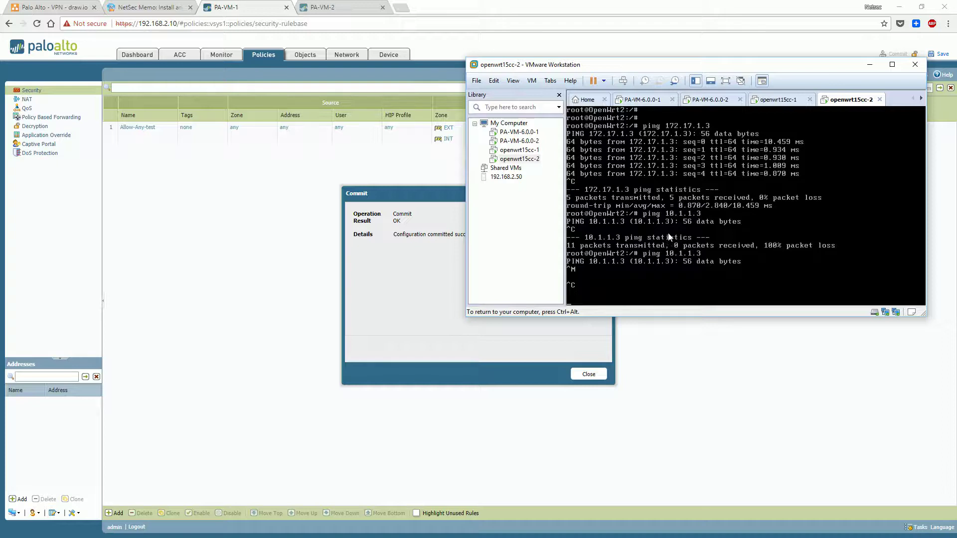
key("ctrl+c")
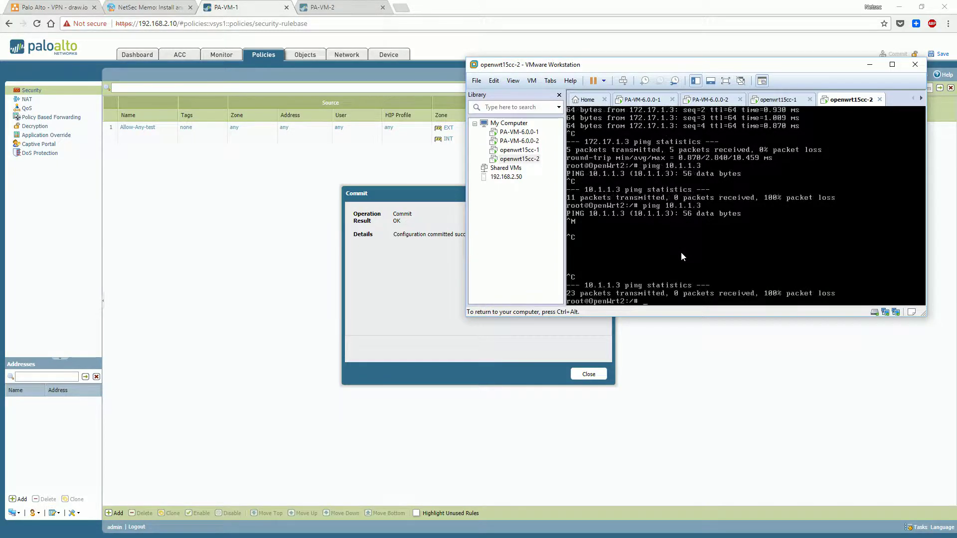
key("Return")
key("Return")
type("traceroute")
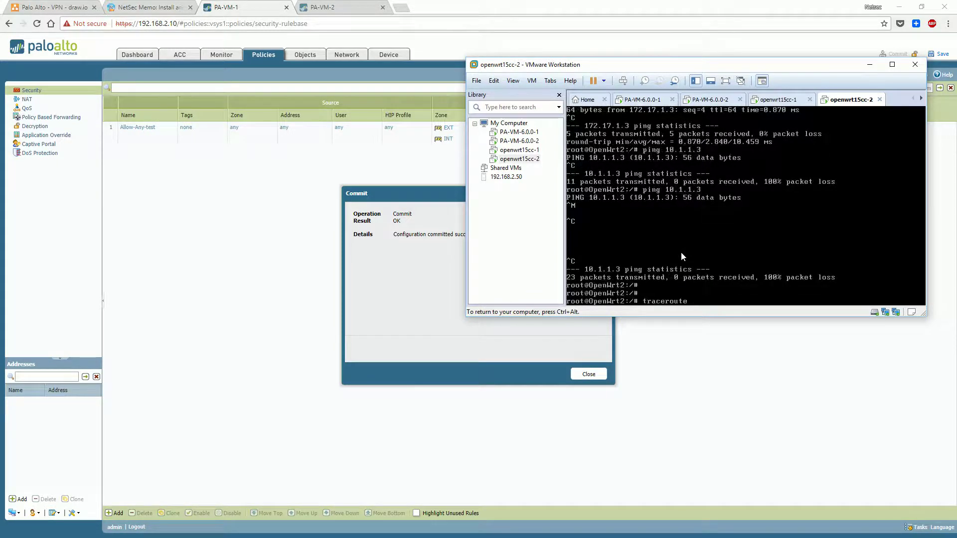
type(" 10.1.1.3")
key("Return")
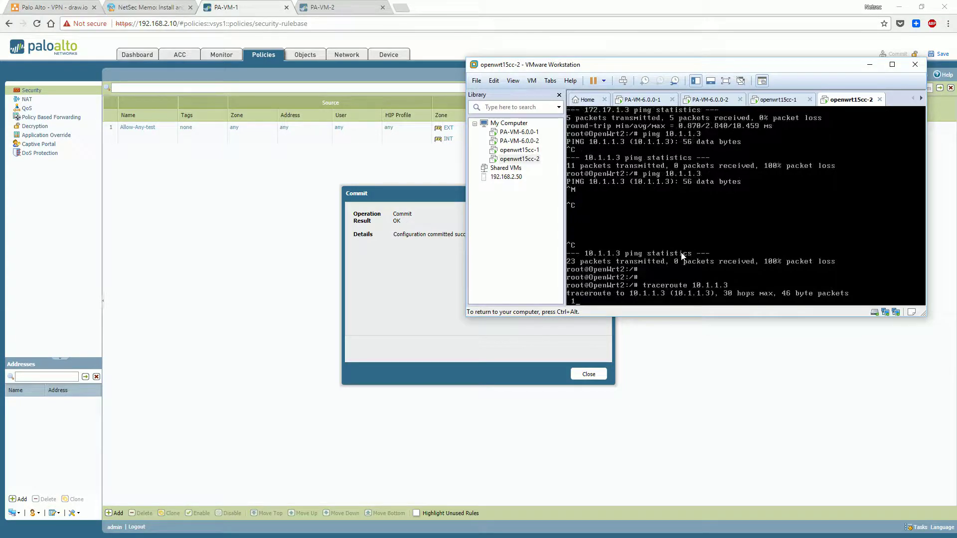
From openwrt15cc-1, ping 10.1.2.3, 10.1.2.4 and 172.17.1.3 in turn
left_click(781, 100)
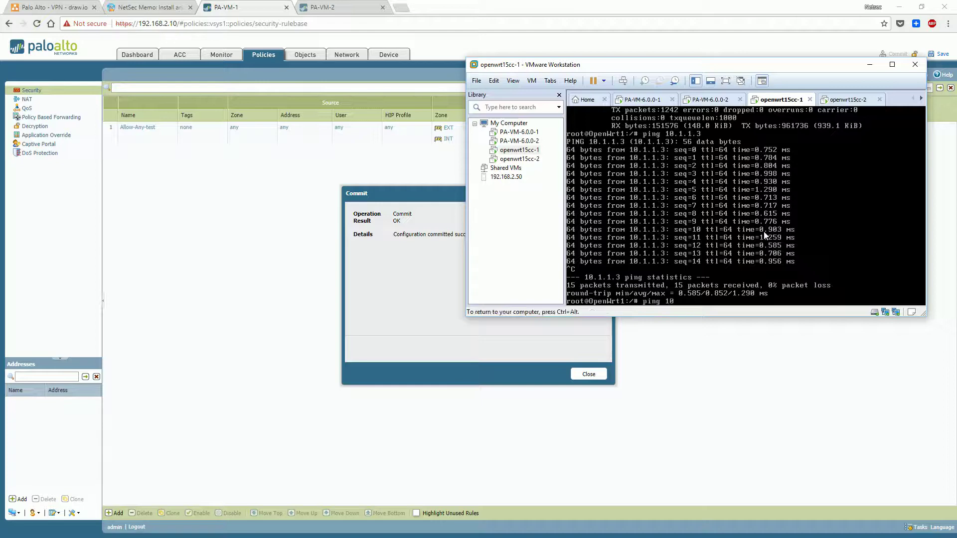
type("ping 10.1.2.3")
key("Return")
key("ctrl+c")
key("Up")
key("BackSpace")
type("4")
key("Return")
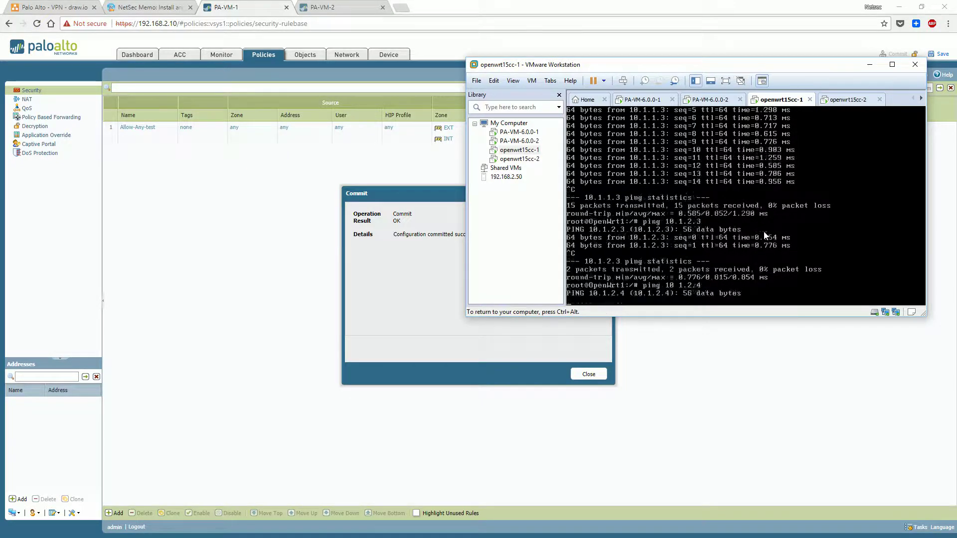
key("ctrl+c")
key("Up")
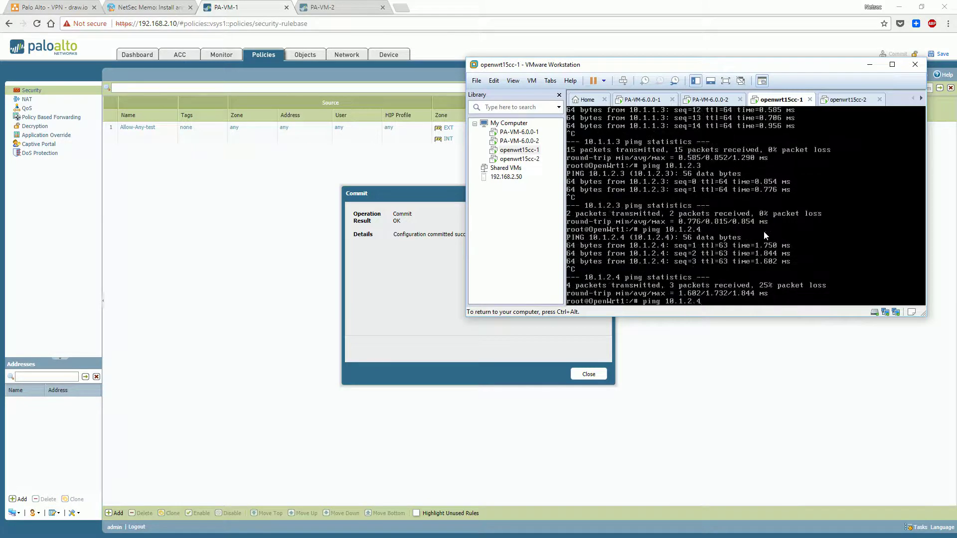
key("BackSpace")
key("BackSpace")
key("BackSpace")
key("BackSpace")
key("BackSpace")
key("BackSpace")
key("BackSpace")
key("BackSpace")
type("172.17.1.")
key("Return")
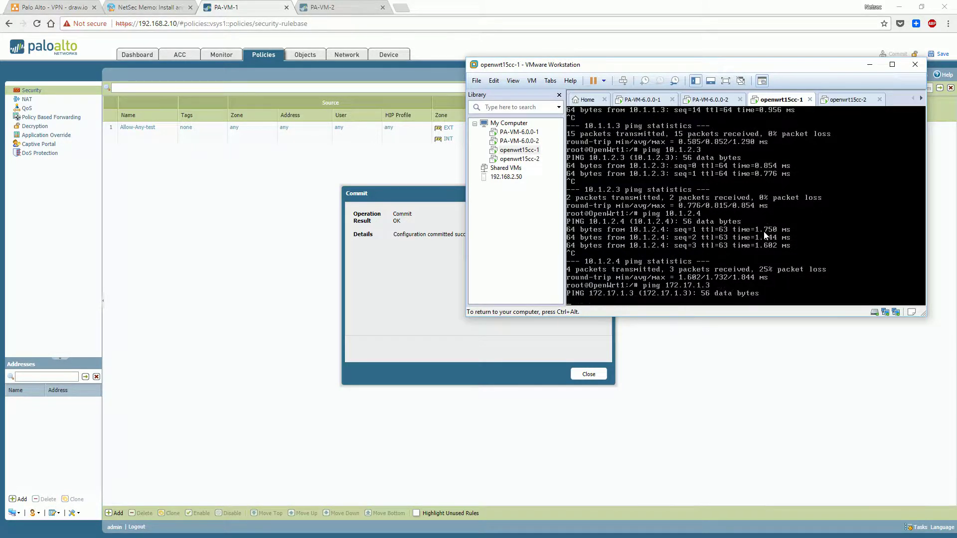
key("ctrl+c")
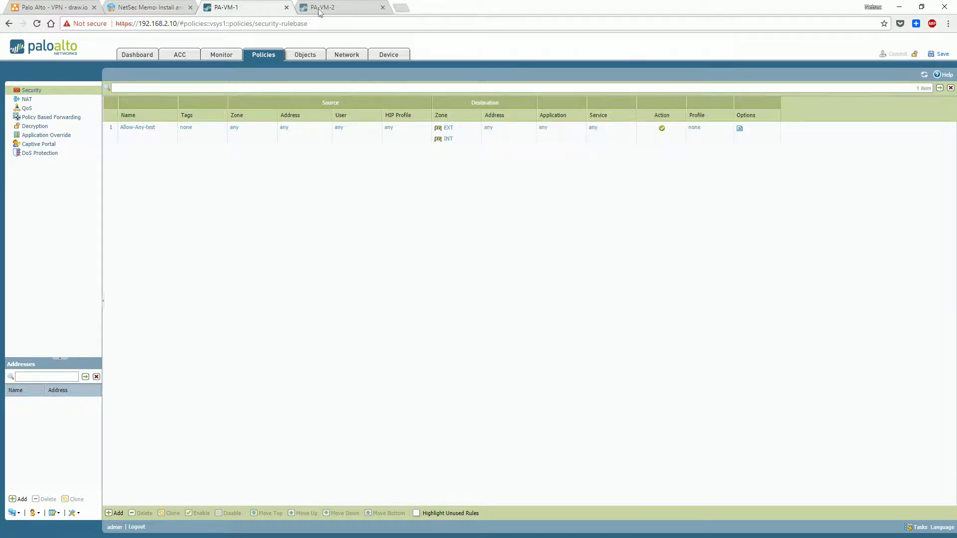
Open OpenWrt2's LuCI page at 192.168.2.29 in a new tab and log in
left_click(401, 7)
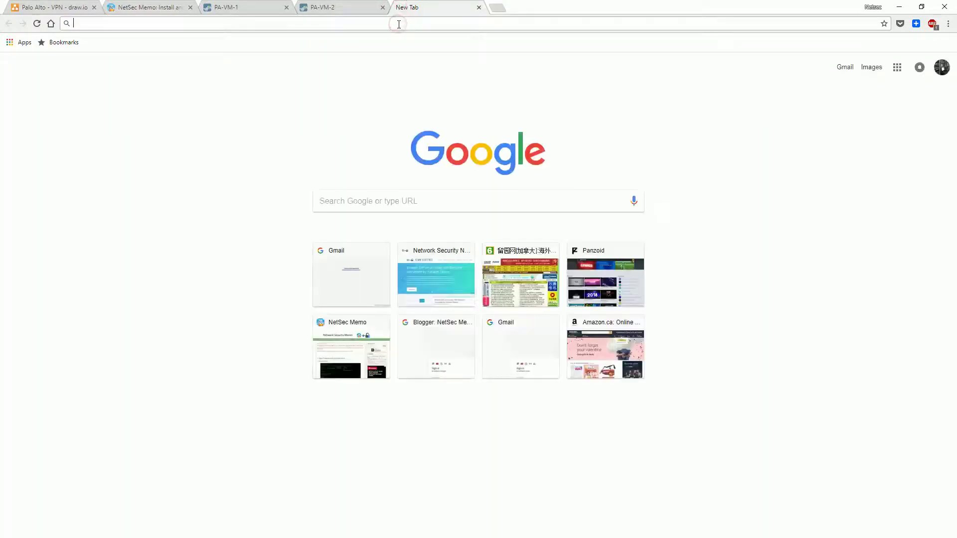
type("10")
key("BackSpace")
key("BackSpace")
type("92.168.1")
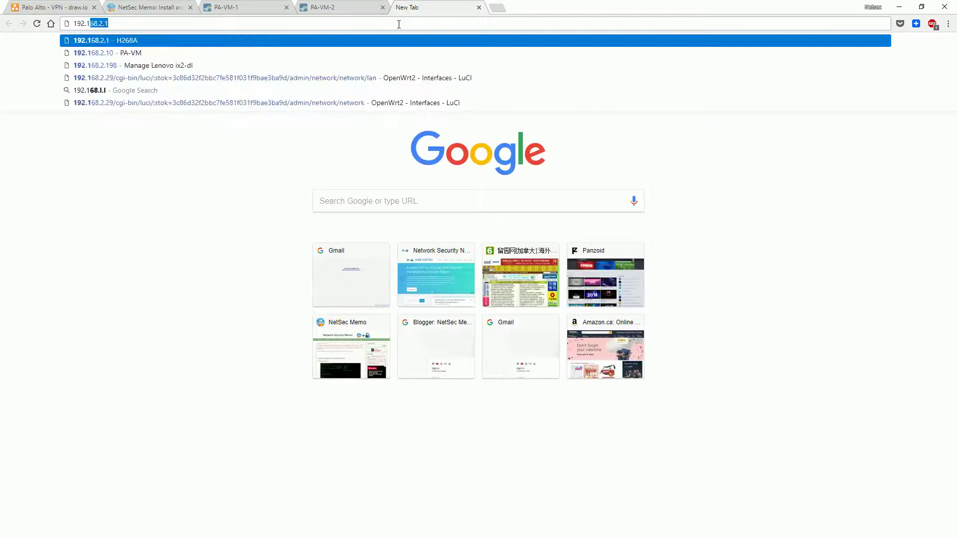
key("BackSpace")
key("BackSpace")
type("2.29")
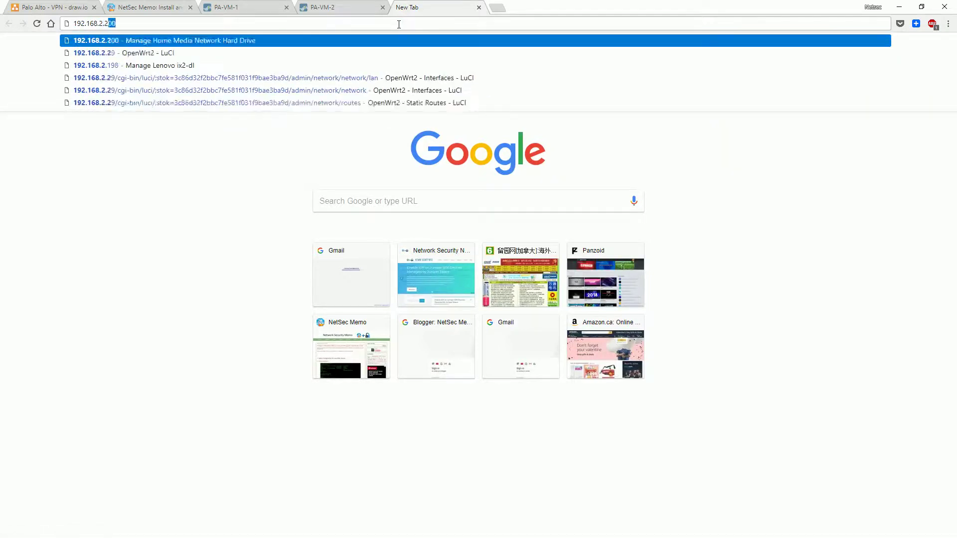
key("Return")
left_click(262, 166)
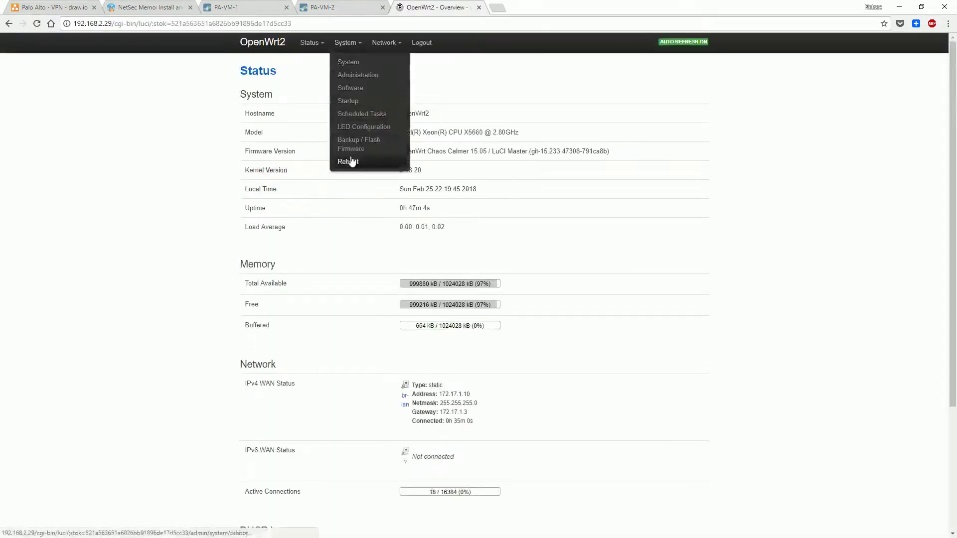
In Firewall Zone Settings, set the wan zone input to accept and save & apply
mouse_move(354, 65)
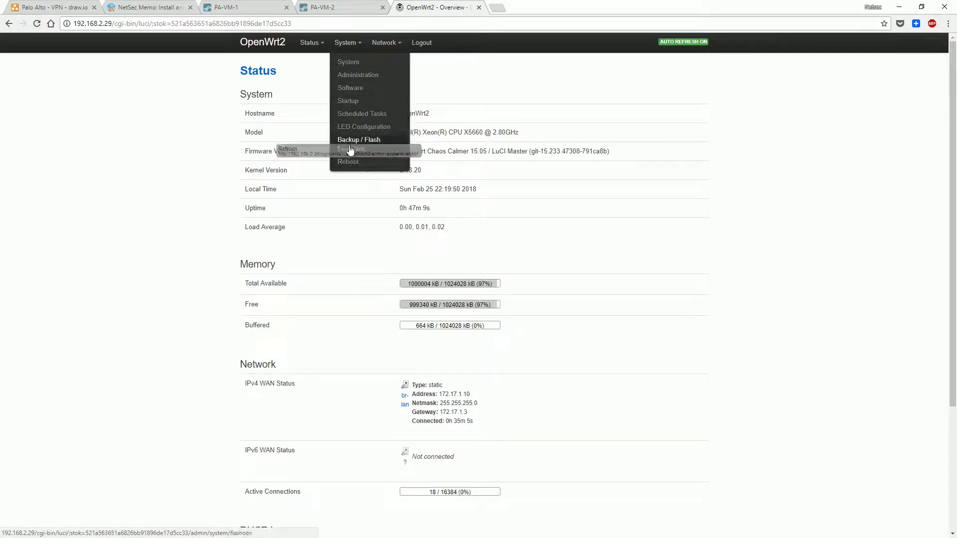
mouse_move(376, 42)
left_click(379, 129)
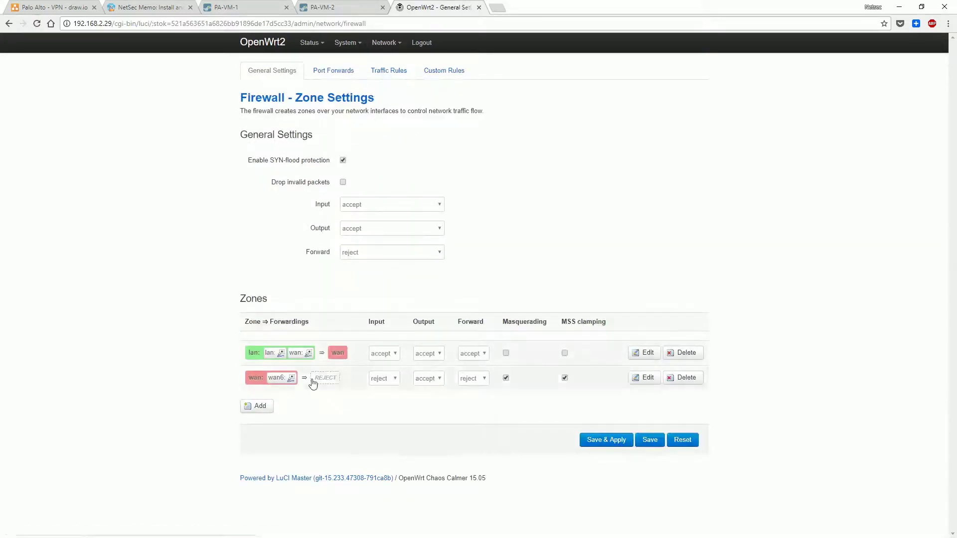
left_click(384, 378)
left_click(380, 406)
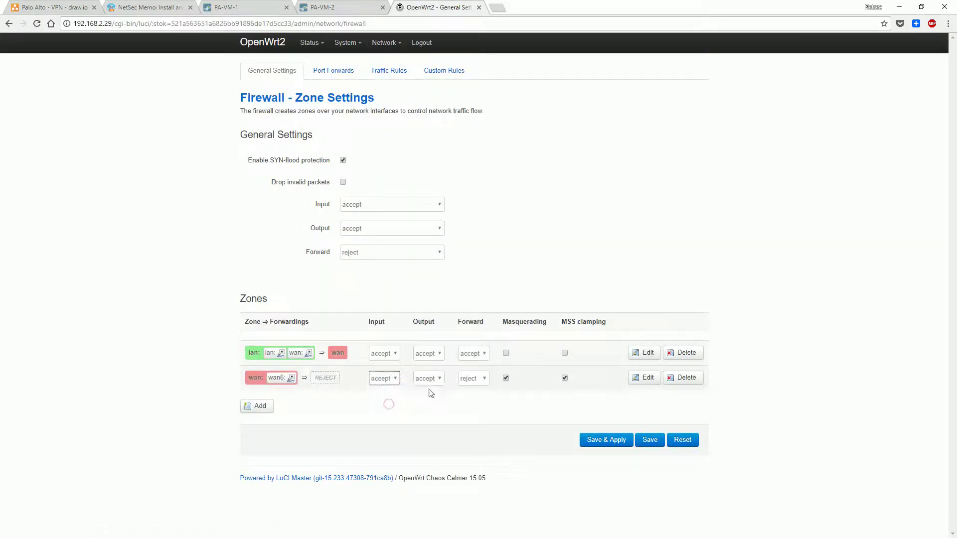
left_click(598, 440)
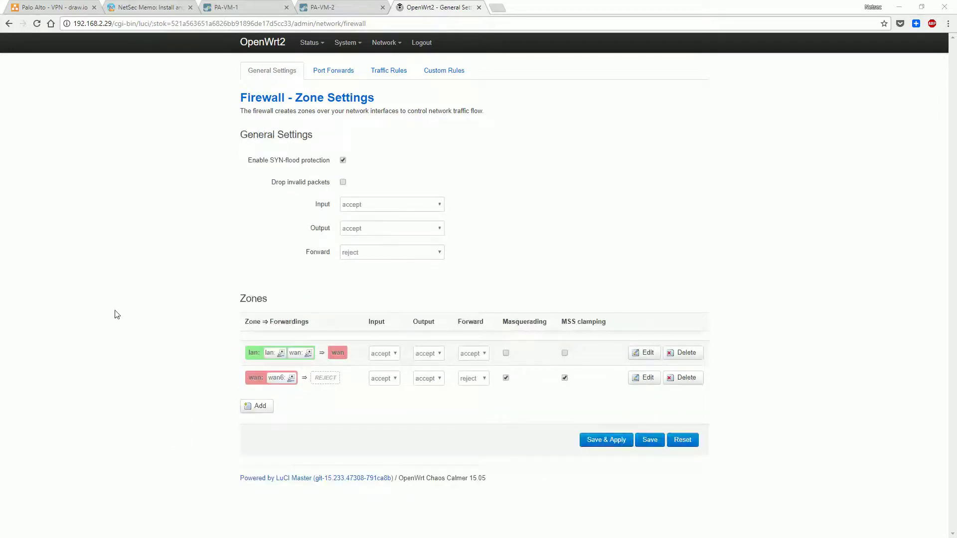
Re-ping 10.1.1.3 from openwrt15cc-2 and stop openwrt15cc-1's ping to 172.17.1.3; both still fail
key("alt+Tab")
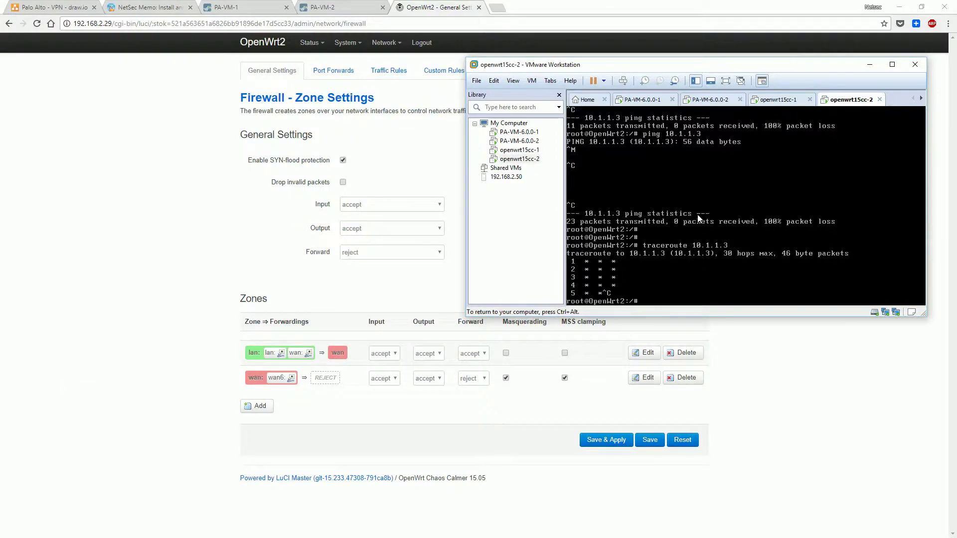
key("Up")
key("Up")
key("Return")
key("ctrl+c")
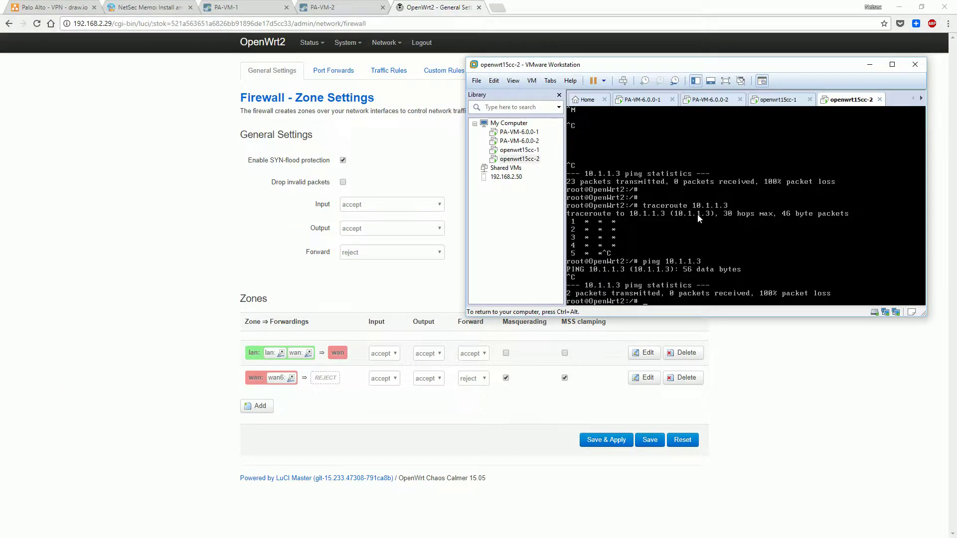
left_click(781, 99)
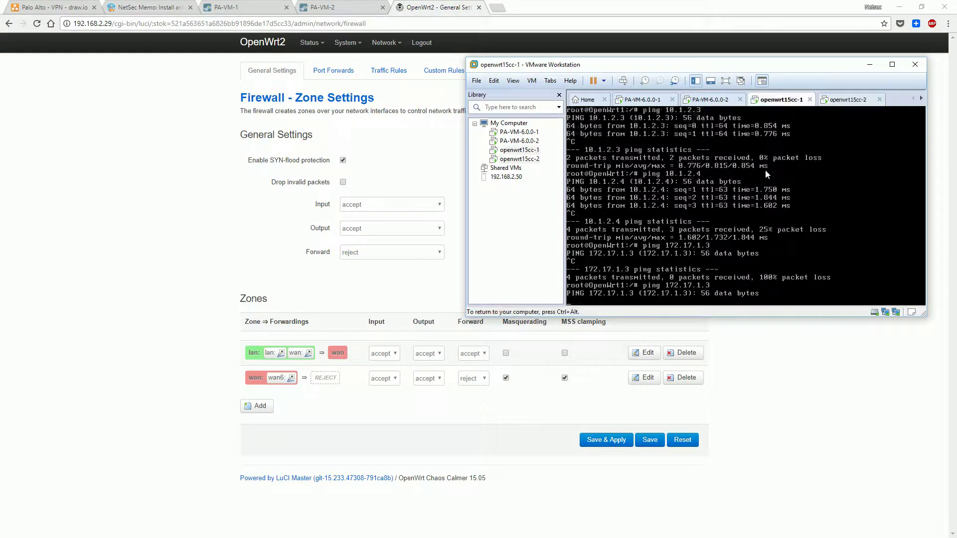
key("ctrl+c")
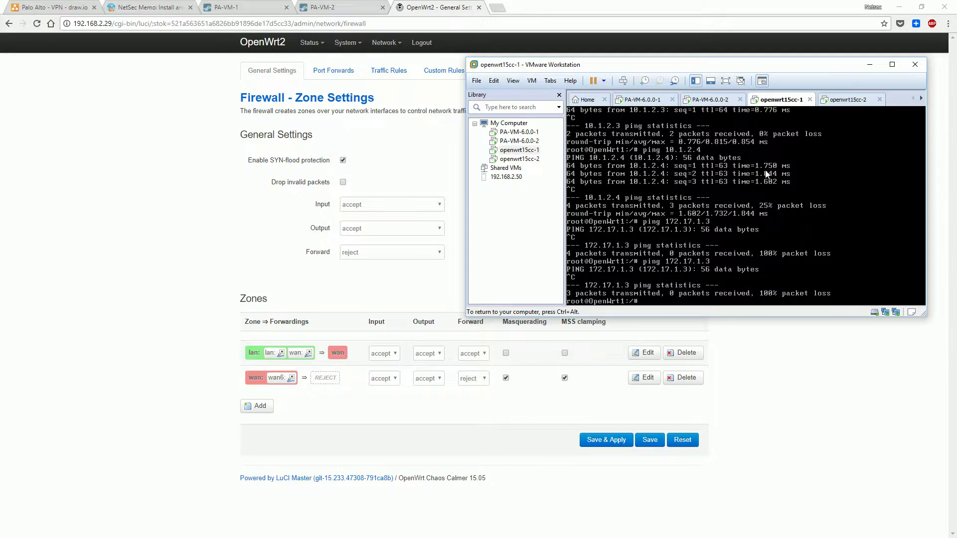
left_click(447, 9)
Review OpenWrt2's system log and firewall status tables
mouse_move(345, 42)
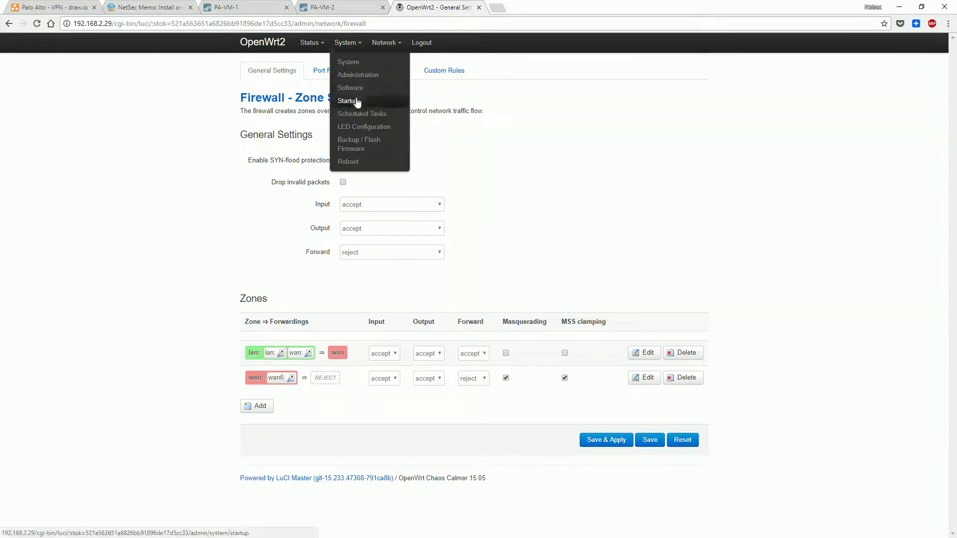
mouse_move(310, 43)
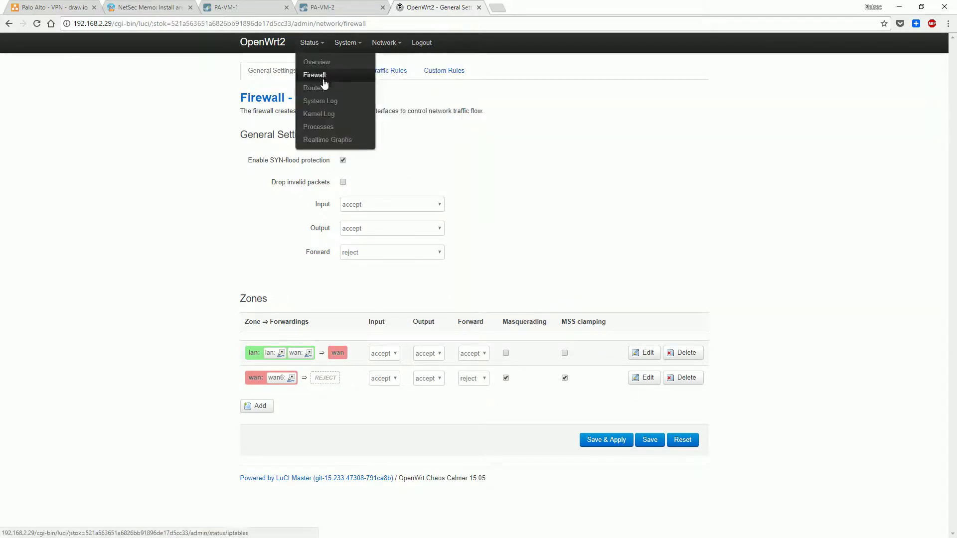
left_click(320, 101)
scroll(483, 211, "down", 10)
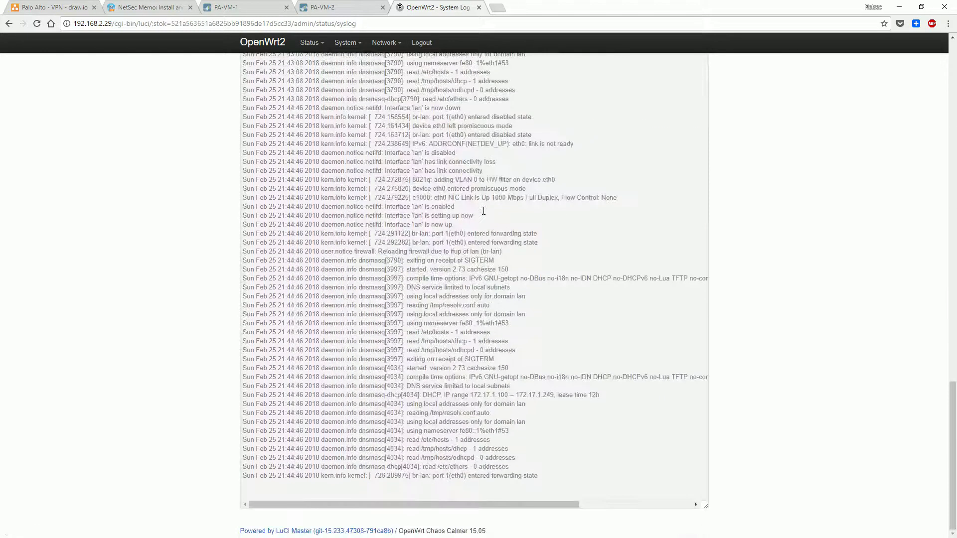
scroll(300, 466, "up", 3)
scroll(300, 466, "down", 3)
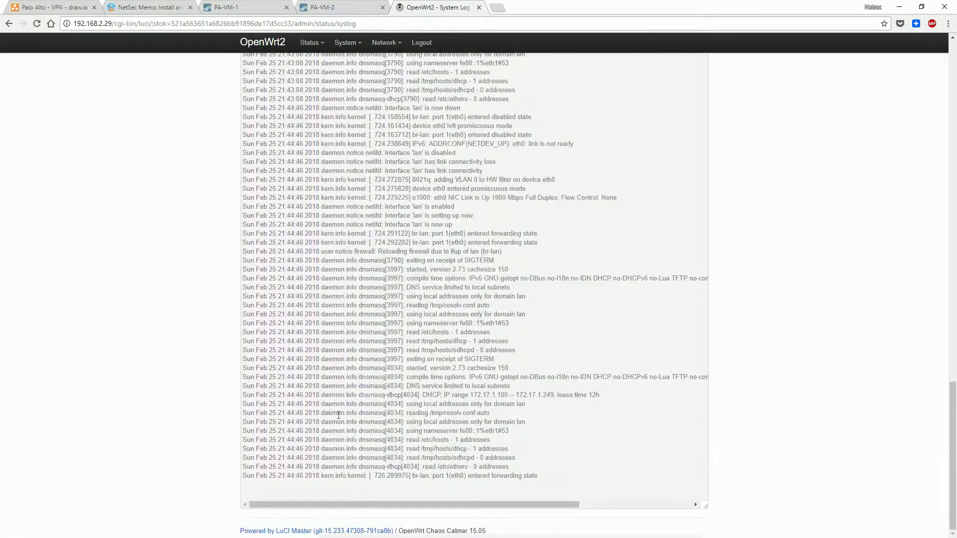
left_click_drag(431, 404, 502, 433)
left_click(553, 403)
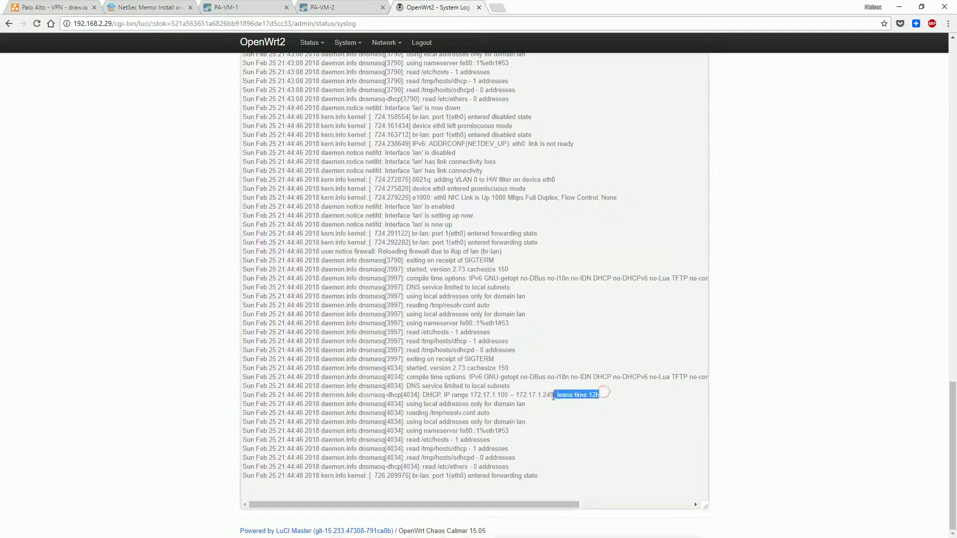
mouse_move(332, 40)
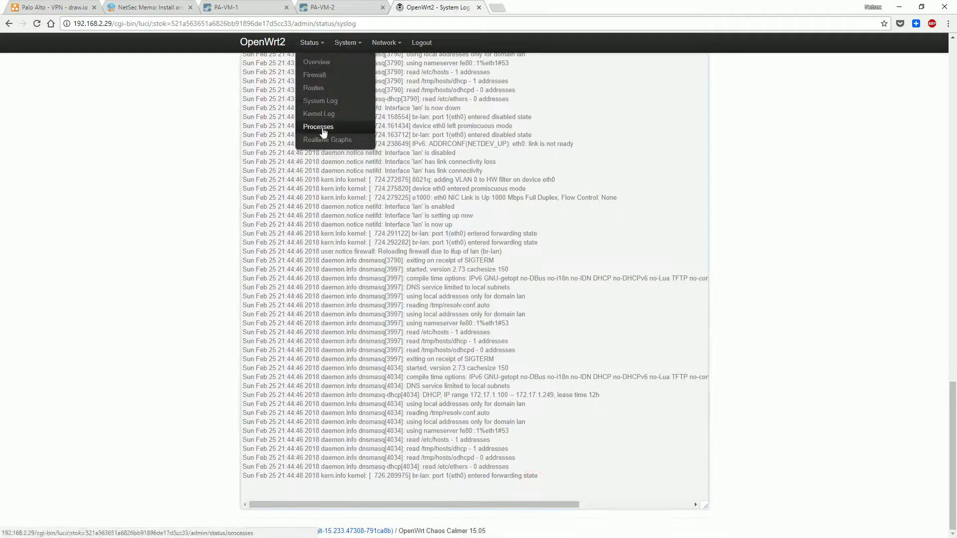
left_click(323, 82)
scroll(352, 136, "down", 2)
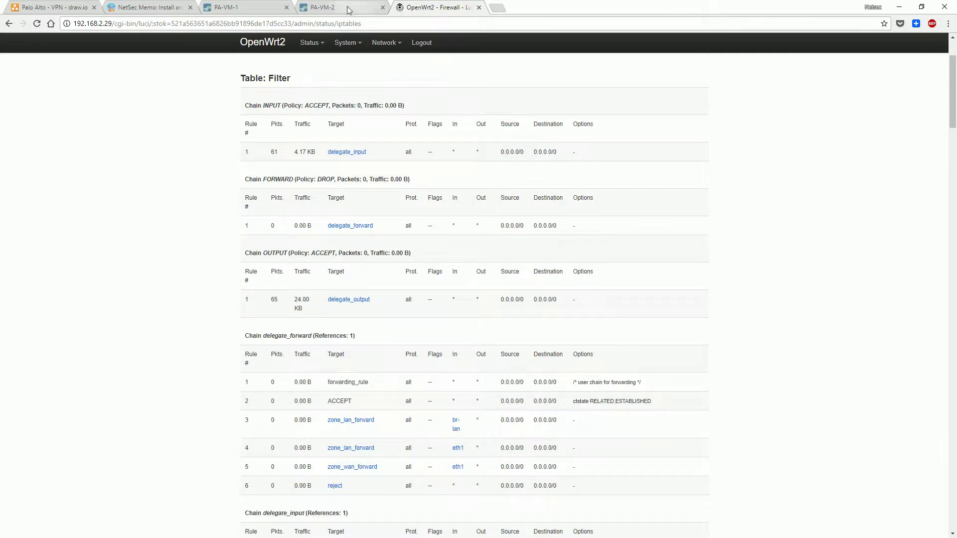
Log in to OpenWrt1 at 192.168.2.39 in a new tab and open its firewall zones
left_click(493, 9)
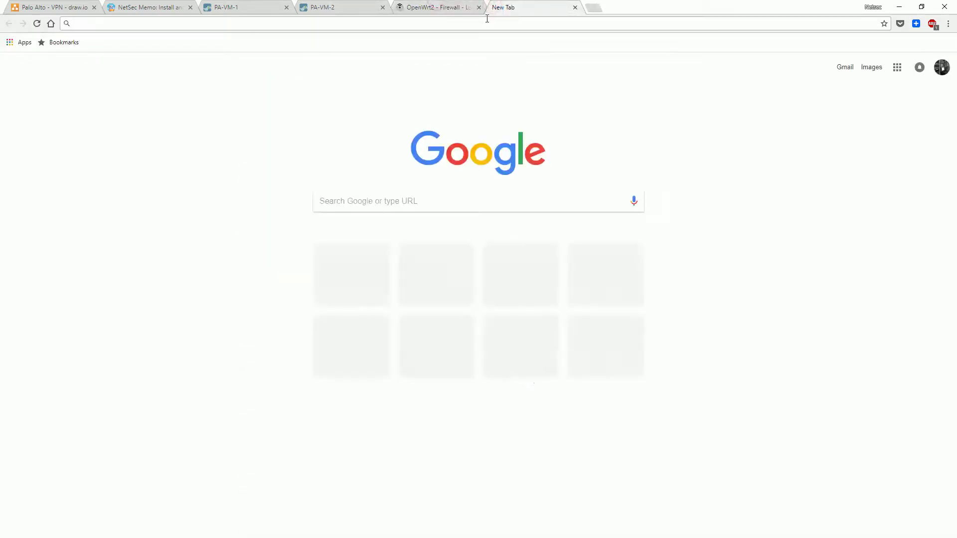
type("192.168.2.39")
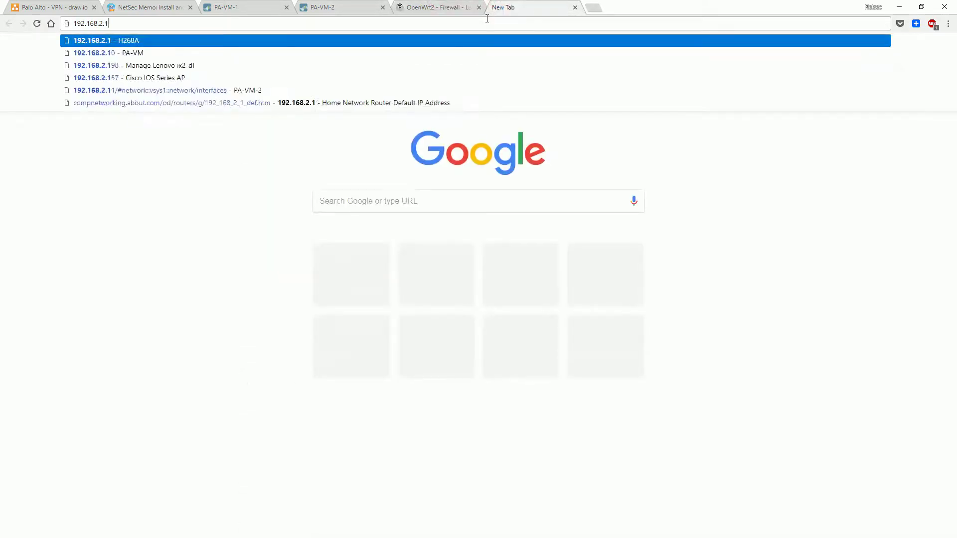
key("Return")
left_click(262, 168)
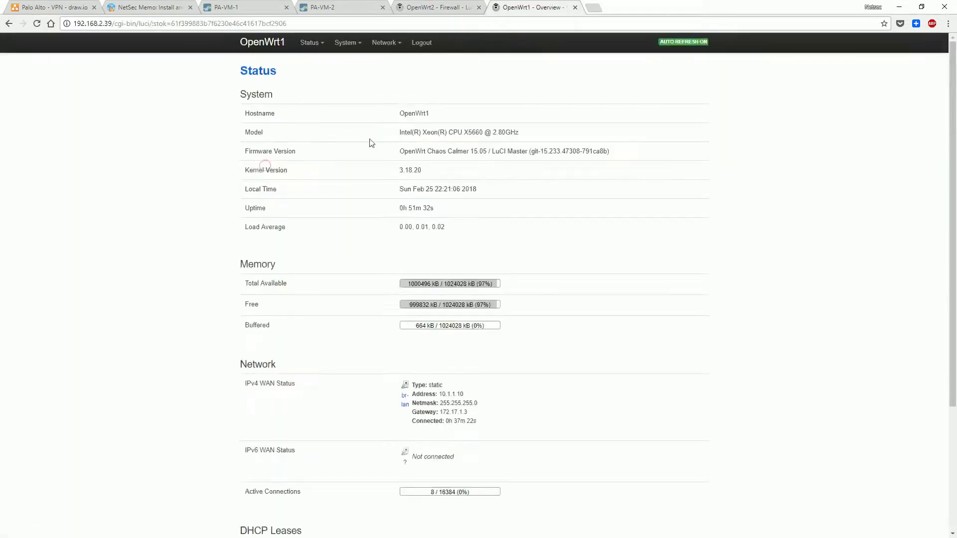
scroll(433, 184, "down", 3)
scroll(439, 150, "up", 3)
mouse_move(373, 50)
left_click(387, 128)
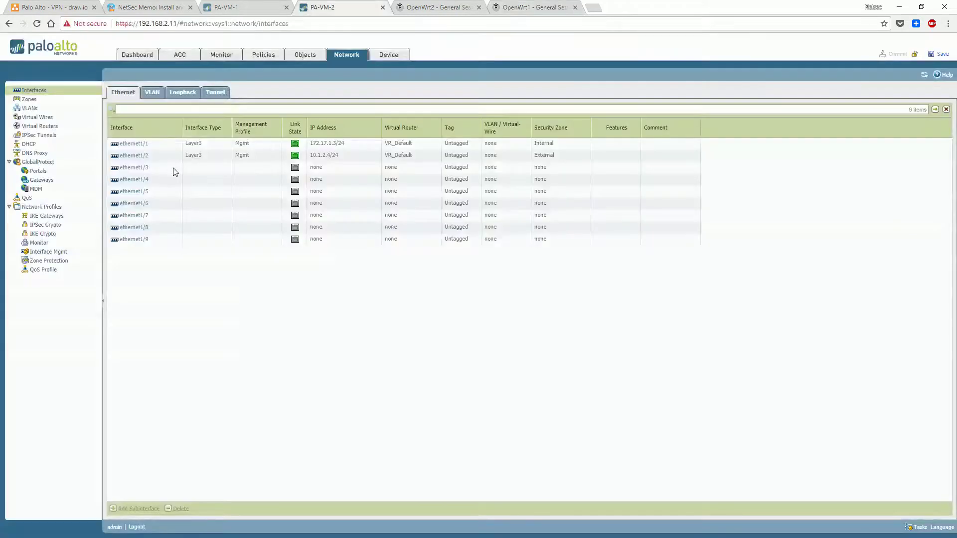
Start a new PA-VM-2 security rule named AllowAny with destination zone set to any
left_click(267, 54)
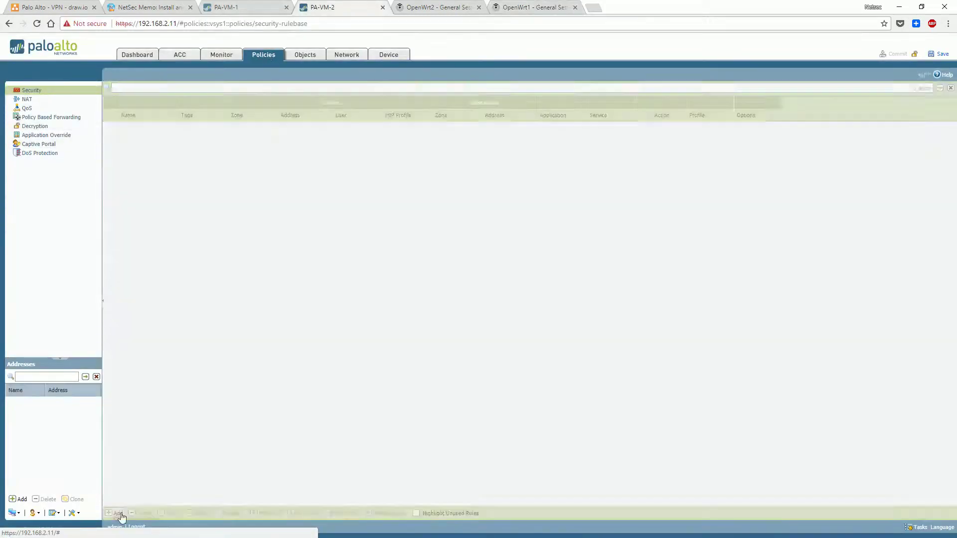
left_click(118, 514)
type("A")
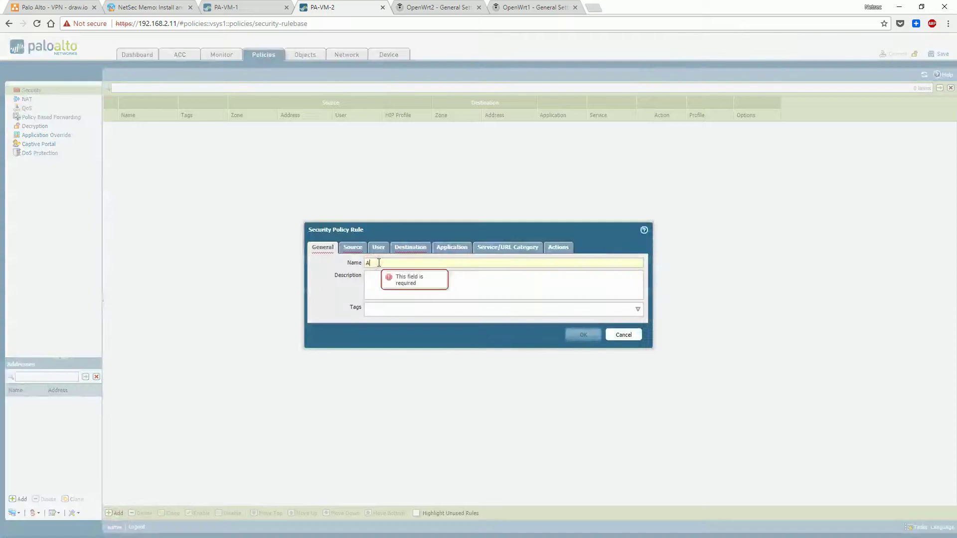
type("llowAny")
left_click(352, 247)
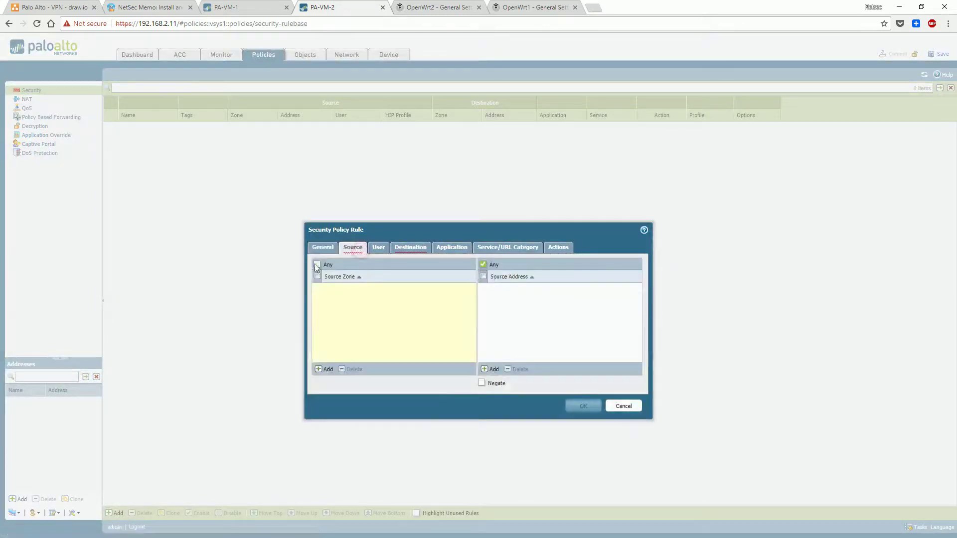
left_click(378, 247)
left_click(409, 248)
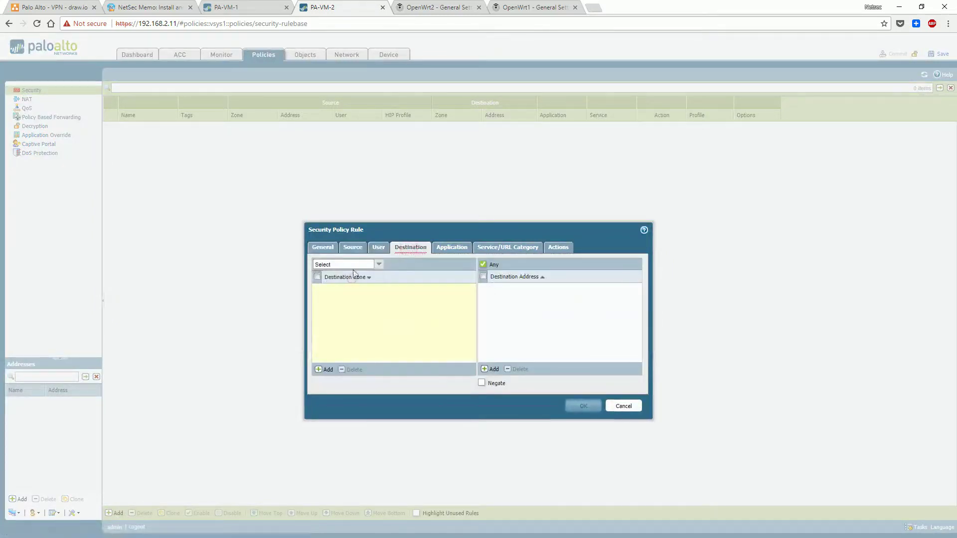
left_click(379, 264)
left_click(343, 281)
Set the AllowAny rule's service to any and save the rule
left_click(451, 248)
left_click(507, 248)
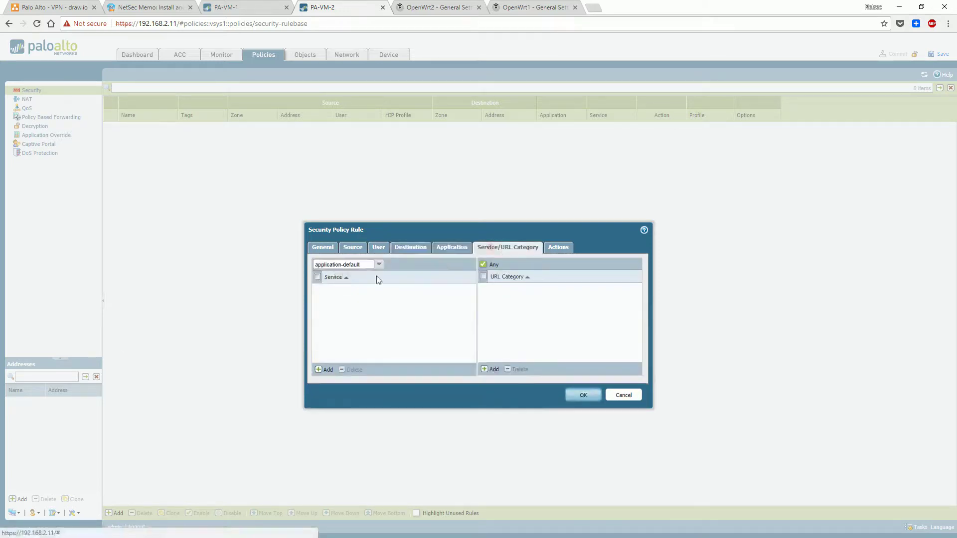
left_click(379, 264)
left_click(357, 284)
left_click(588, 394)
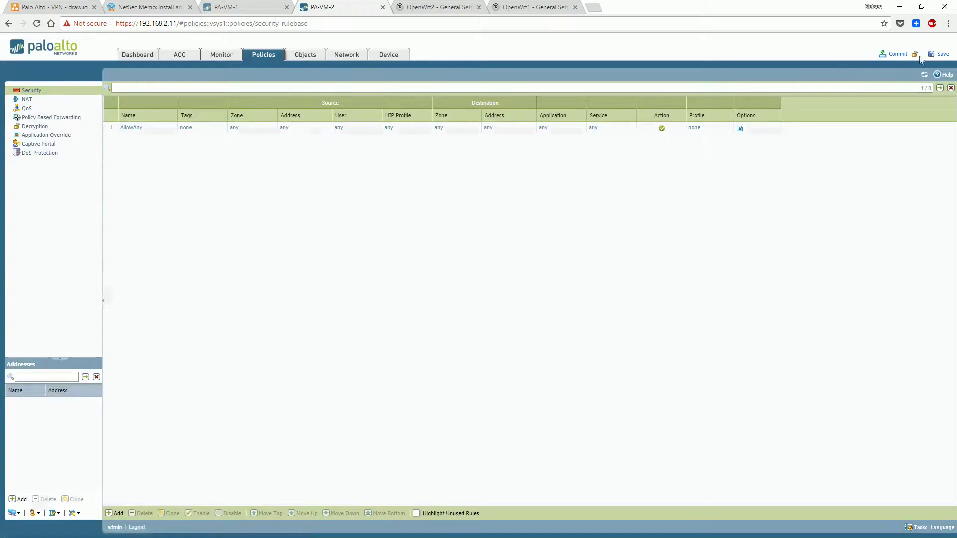
Commit the configuration after reviewing the previewed changes
left_click(900, 53)
left_click(460, 315)
left_click(509, 303)
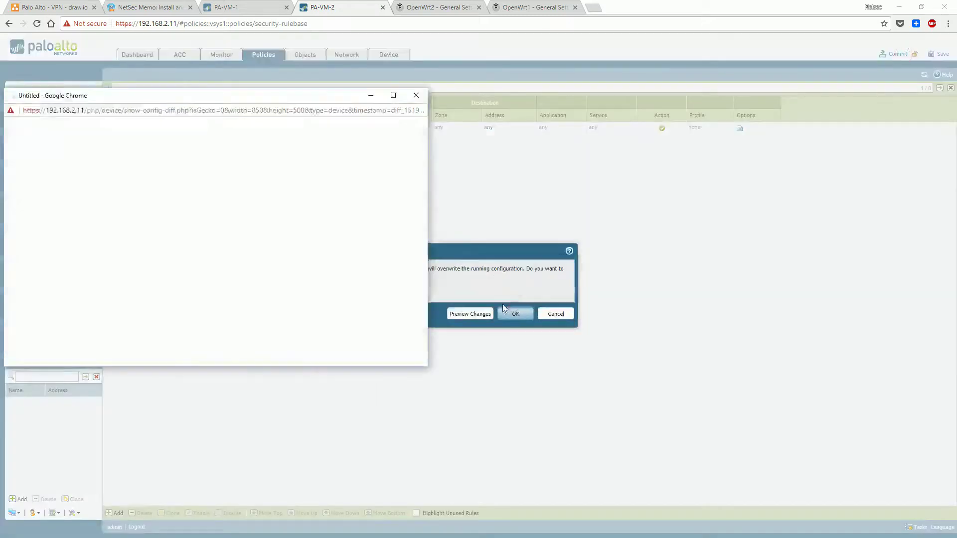
scroll(421, 301, "down", 3)
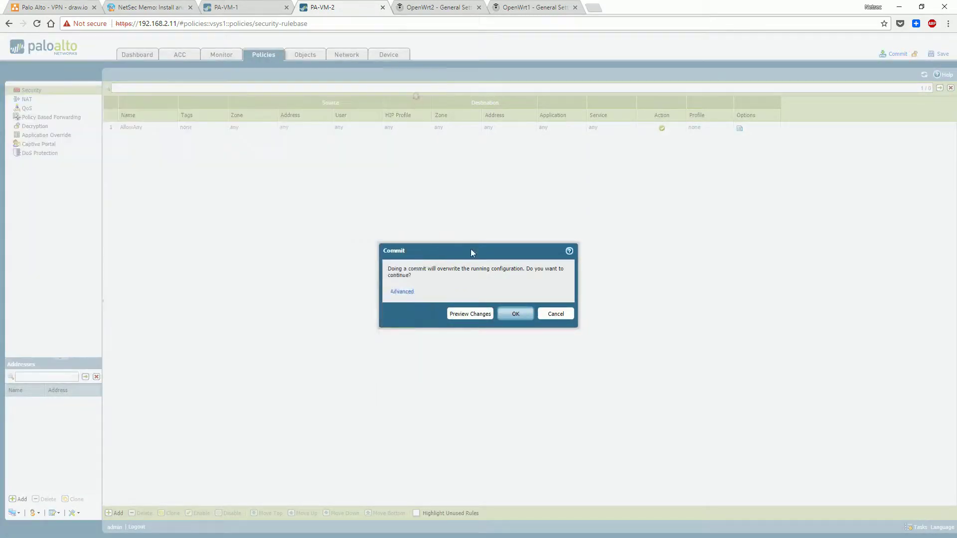
left_click(514, 312)
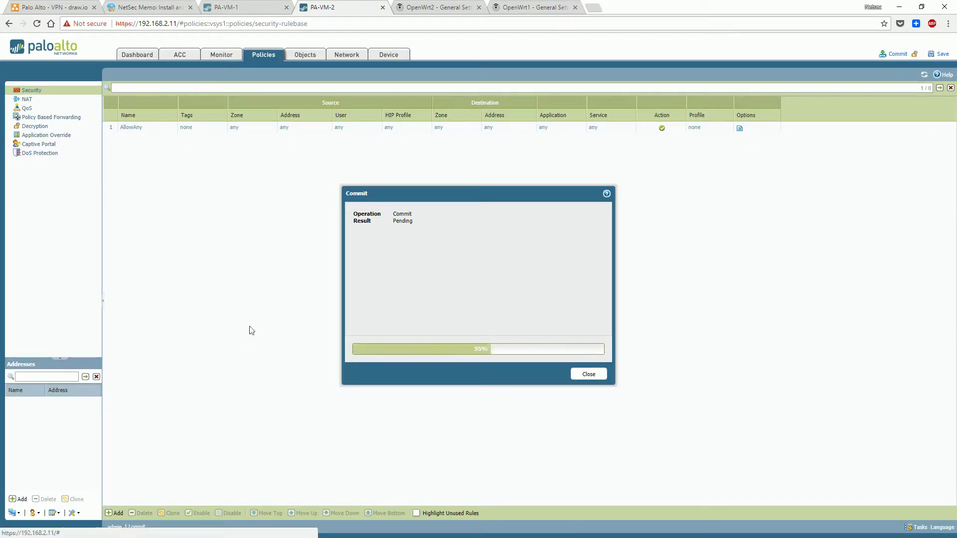
Re-run ping 172.17.1.3 on openwrt15cc-1, then check 10.1.2.4 replies on openwrt15cc-2
key("alt+Tab")
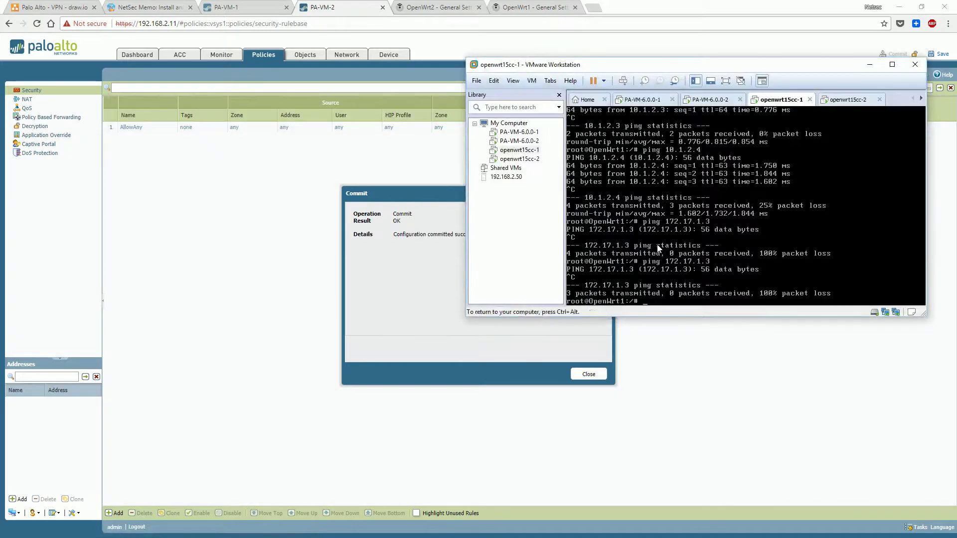
left_click(657, 248)
key("Up")
key("Return")
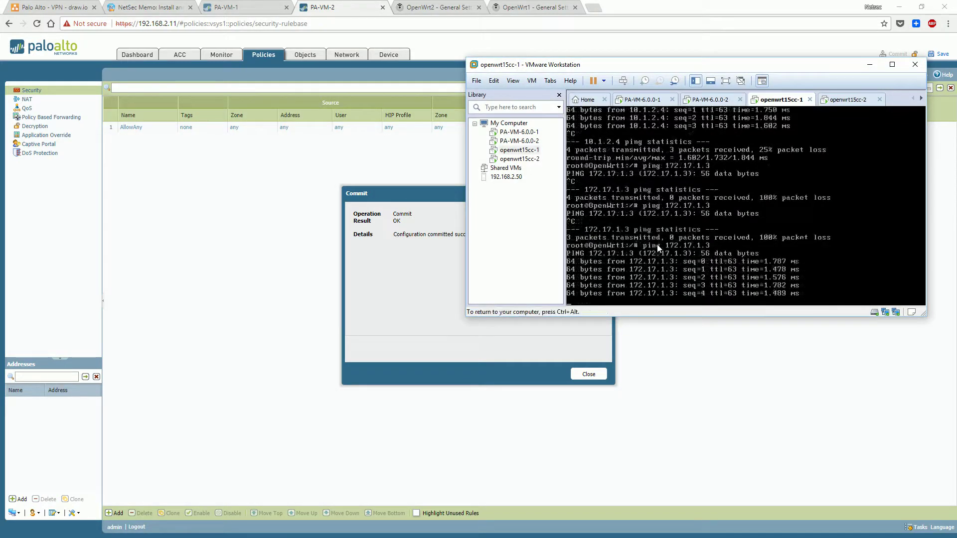
key("ctrl+c")
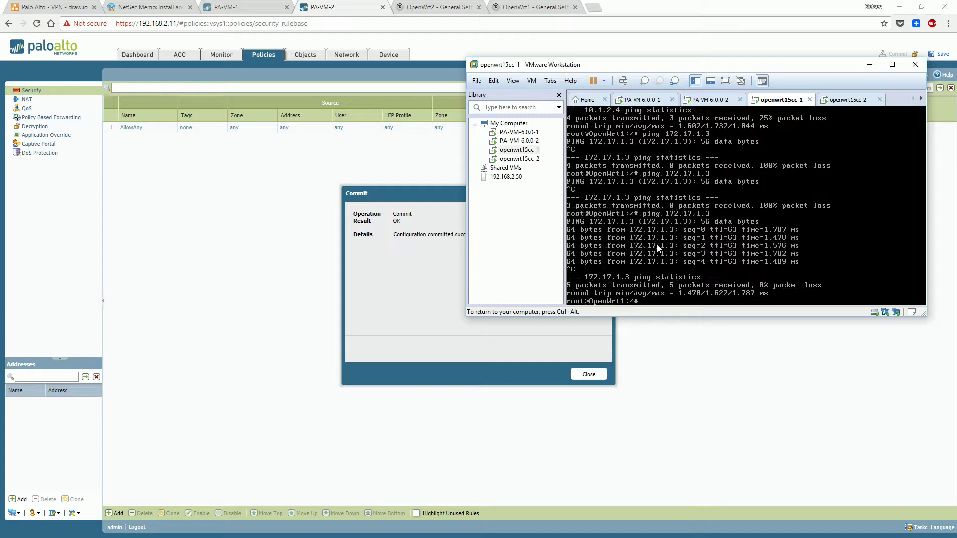
key("ctrl+Tab")
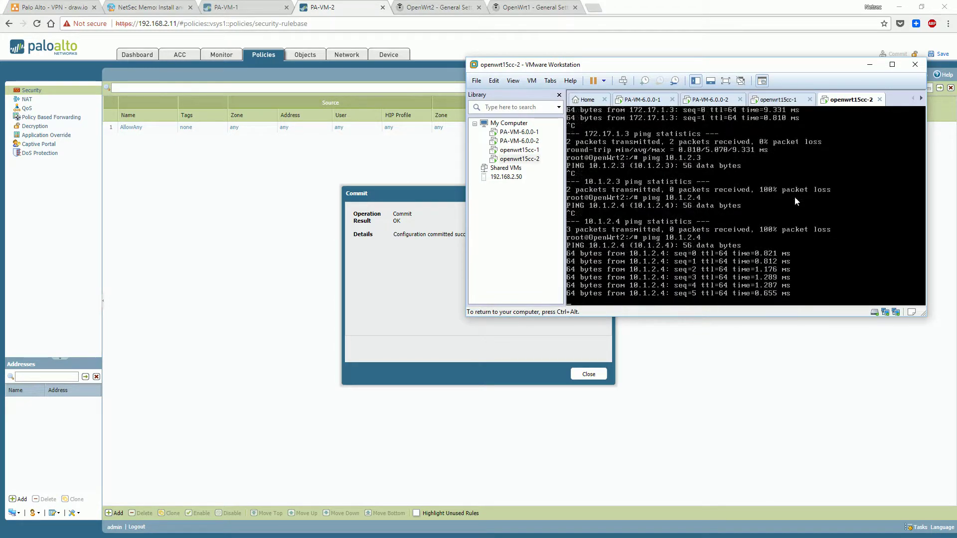
key("ctrl+c")
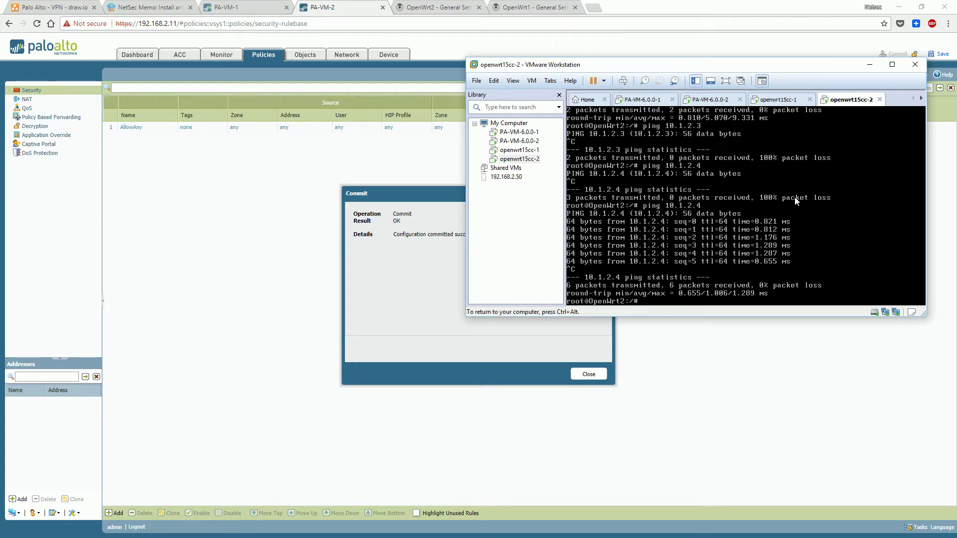